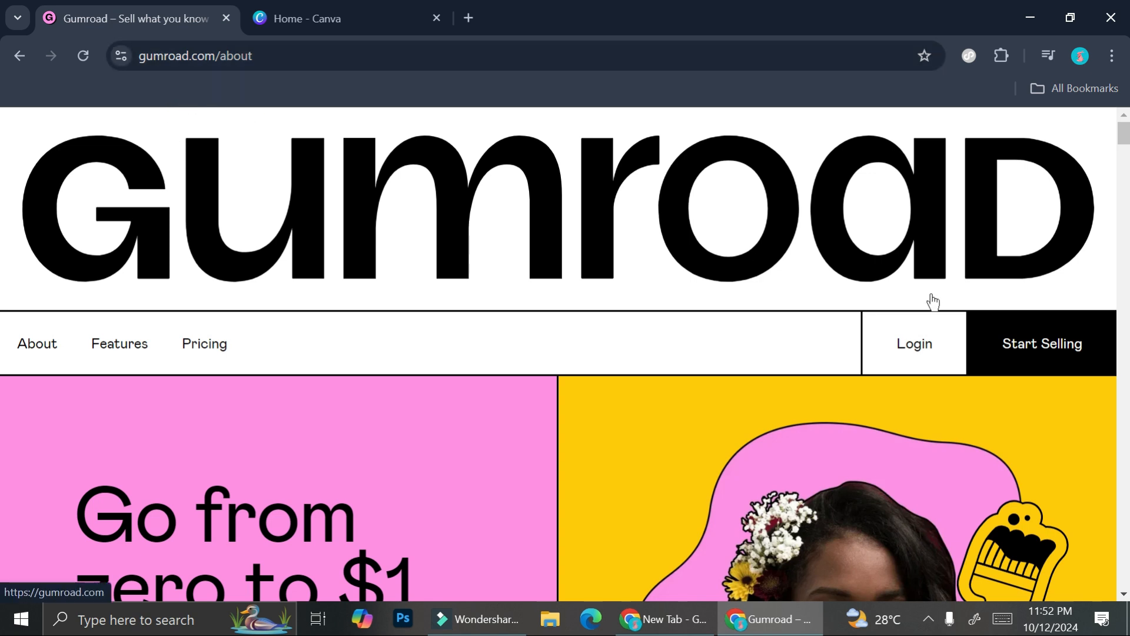
Step: Open the Gumroad seller sign-up page, review the sign-up options and register with a Google account
click(1111, 348)
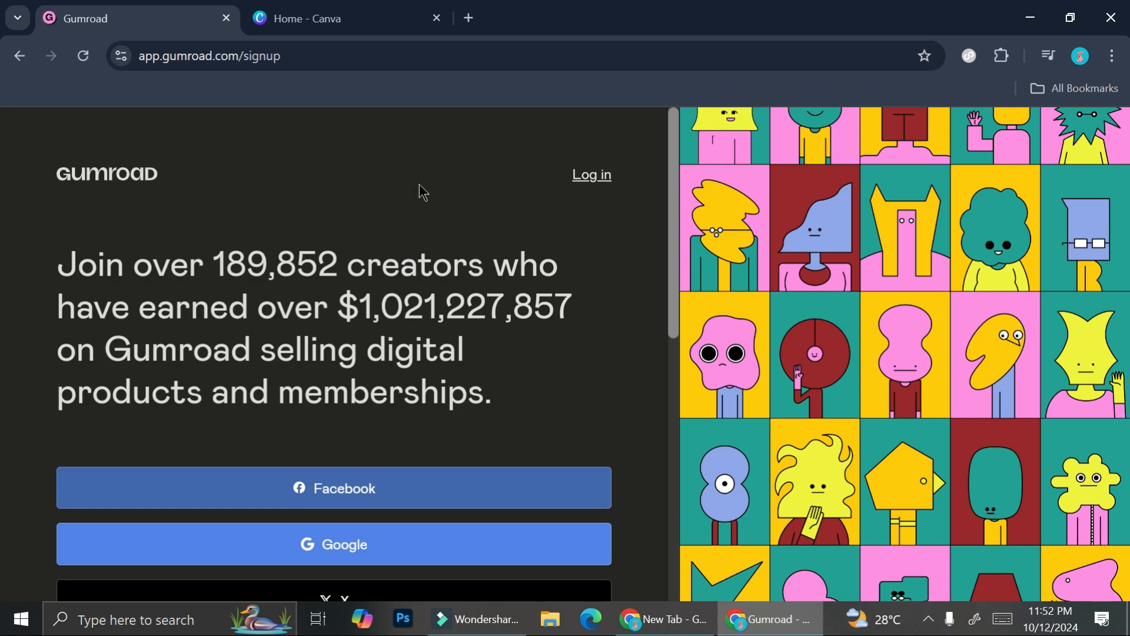
scroll(356, 218, down, 4)
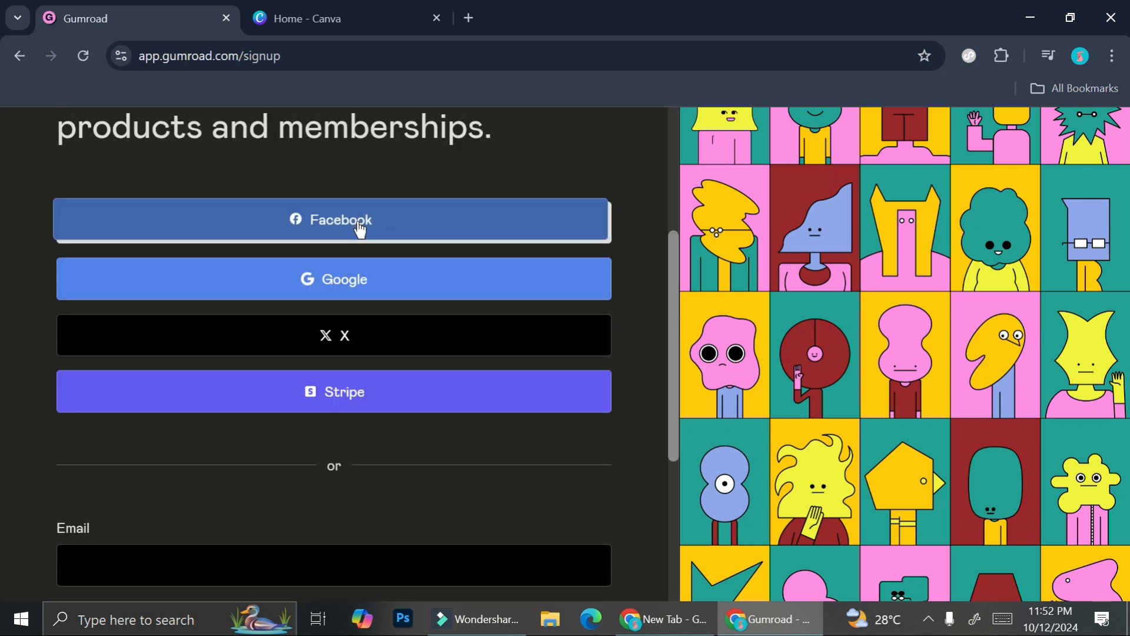
scroll(468, 280, down, 1)
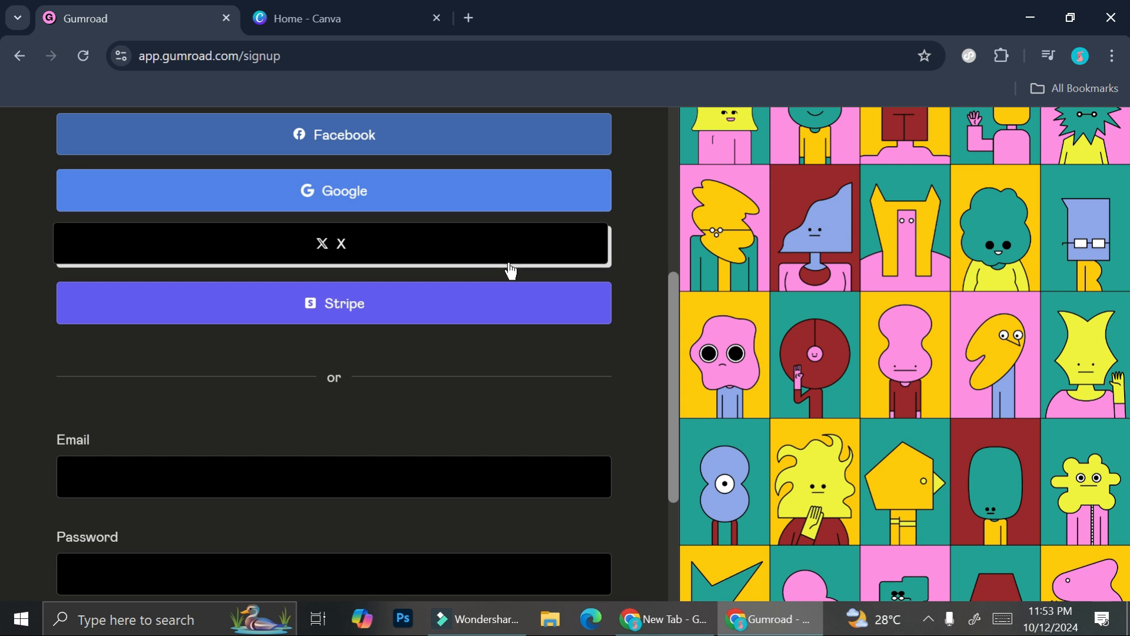
scroll(510, 271, up, 4)
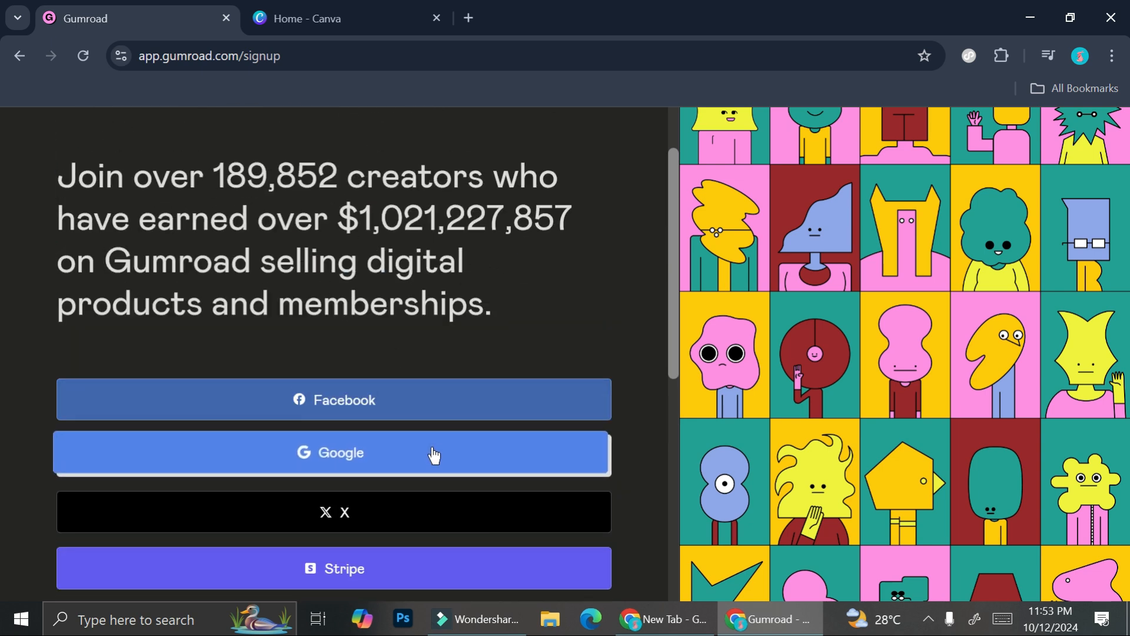
scroll(368, 426, down, 1)
scroll(495, 418, down, 3)
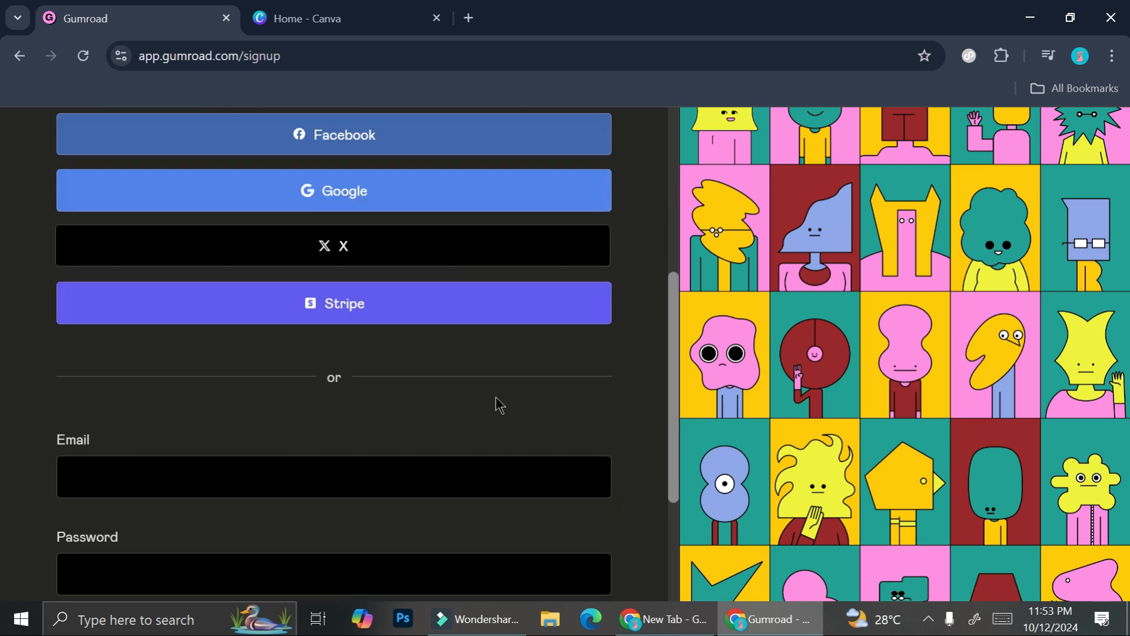
scroll(424, 328, down, 2)
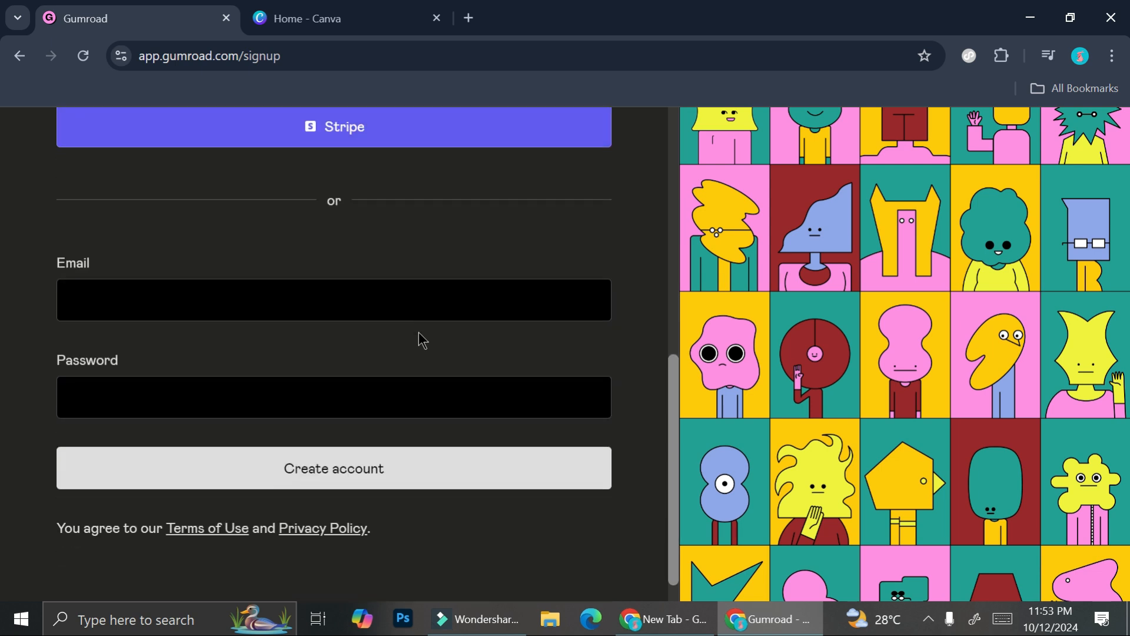
scroll(372, 304, up, 3)
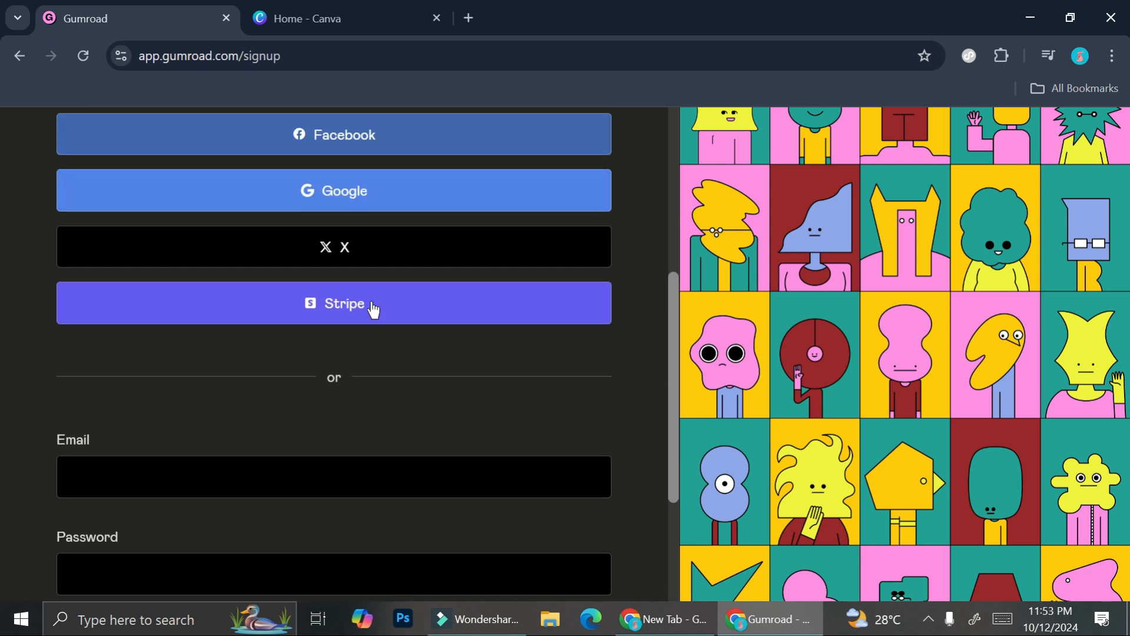
click(481, 205)
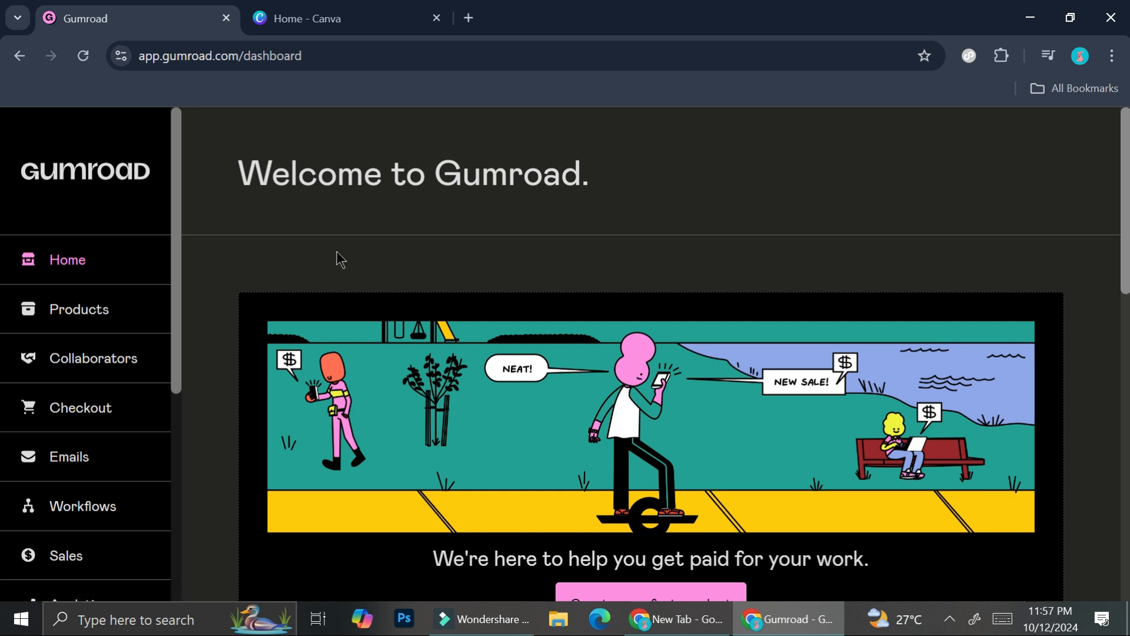
Step: Start creating the first product and choose Digital product as its type
scroll(524, 317, down, 4)
click(660, 331)
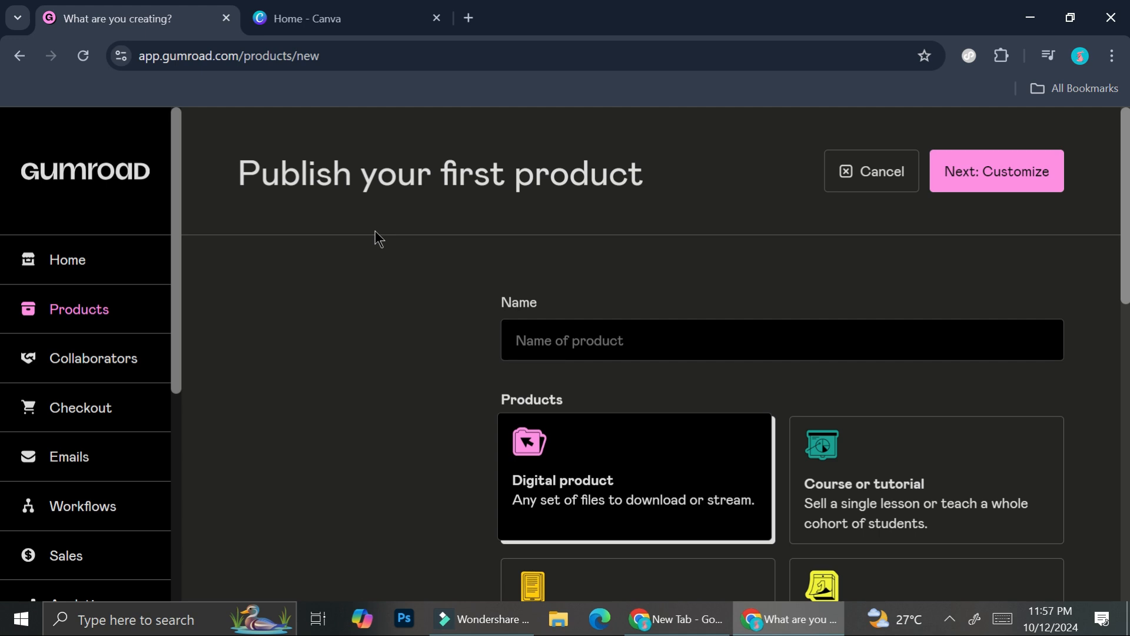
scroll(376, 231, down, 3)
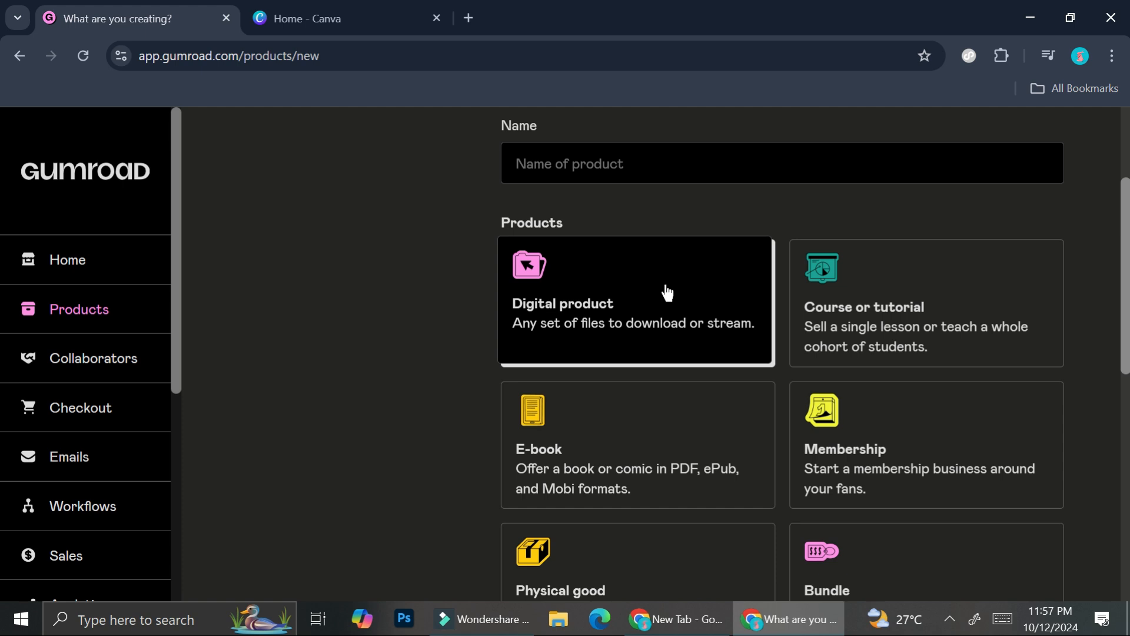
click(636, 292)
Step: Set the new product's price to $1
scroll(644, 295, down, 9)
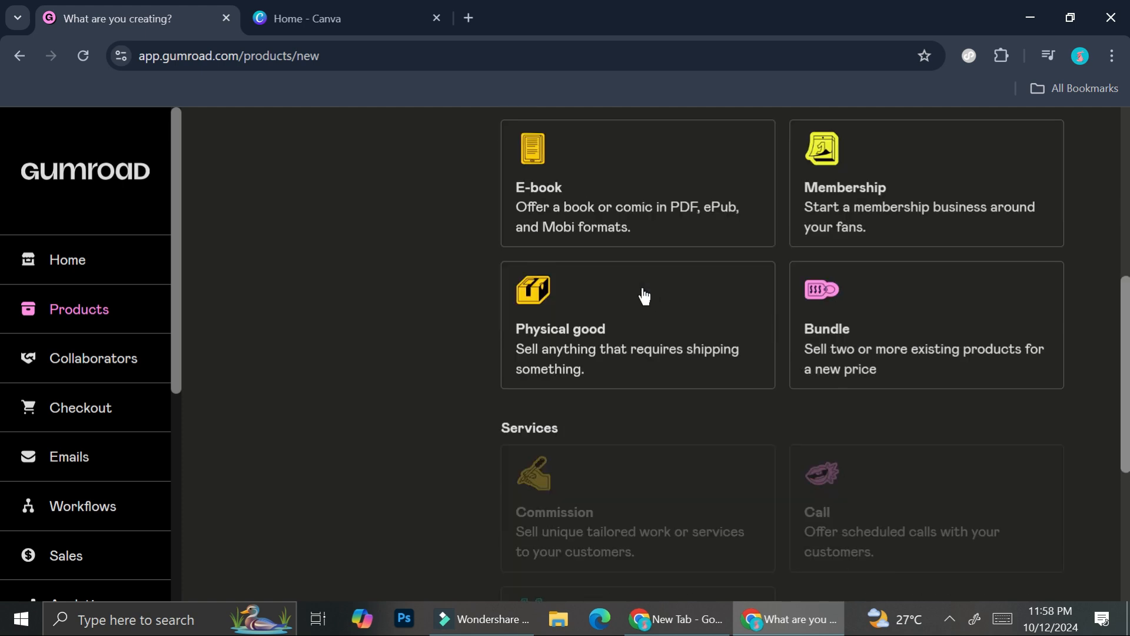
scroll(766, 342, down, 1)
click(650, 478)
text(1)
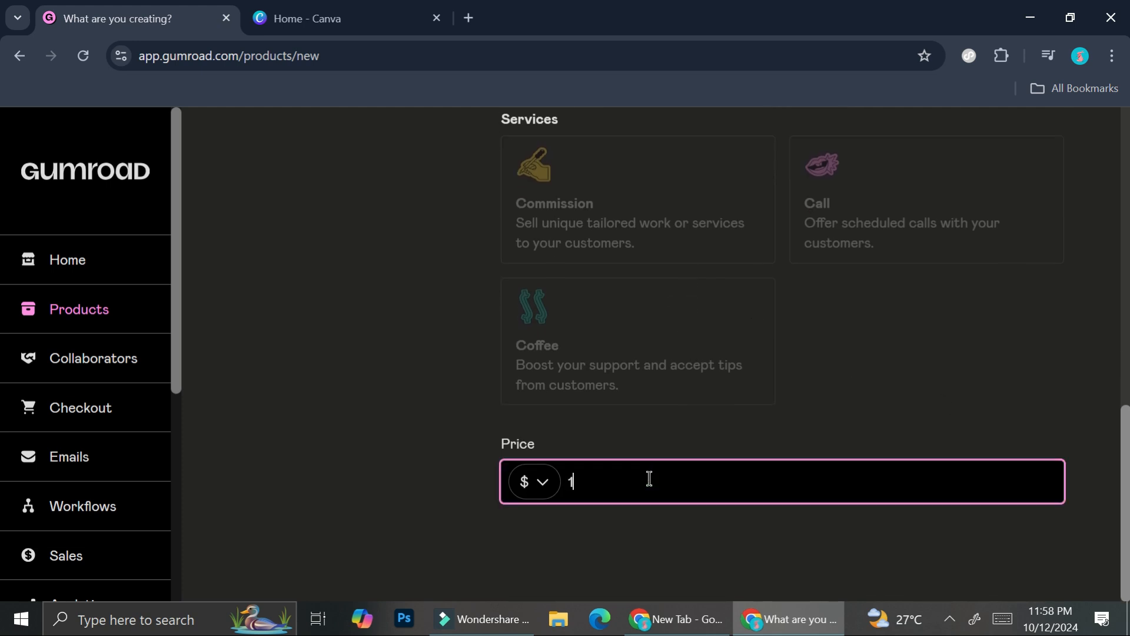
Step: Name the product "Cute Cat Wallpaper" and continue to its customization page
scroll(707, 335, up, 10)
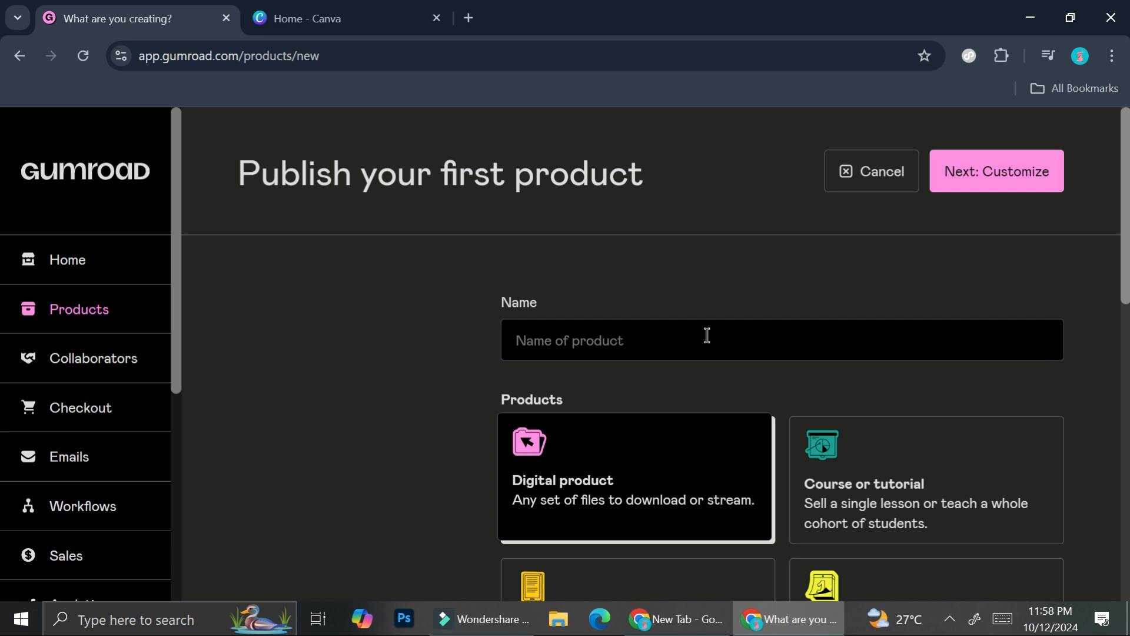
click(614, 335)
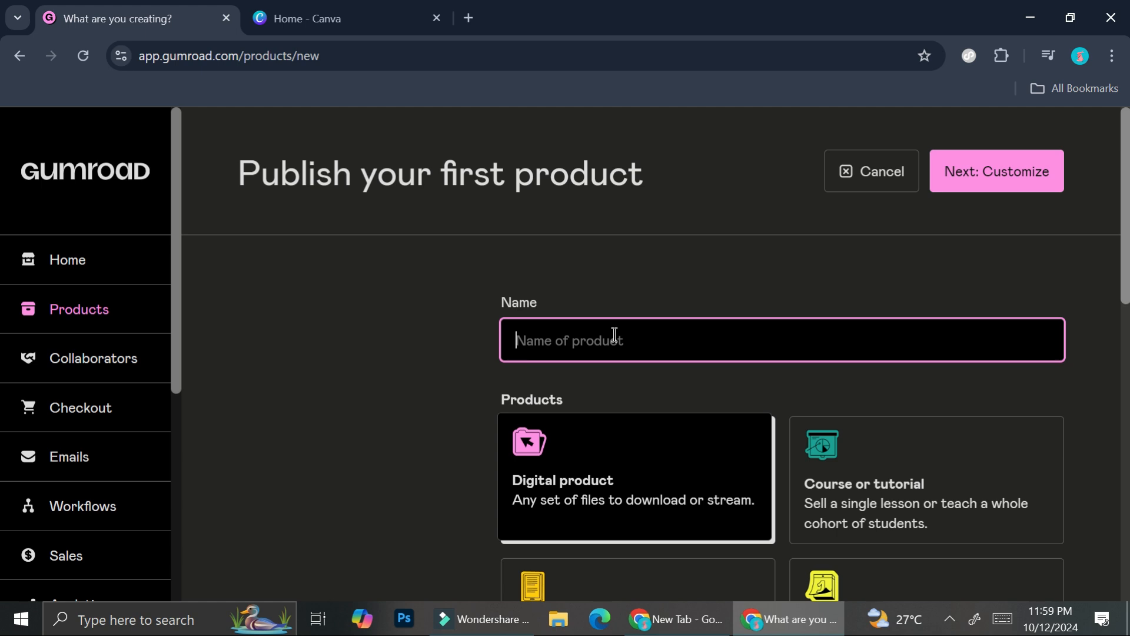
text(Cute Cat Wall)
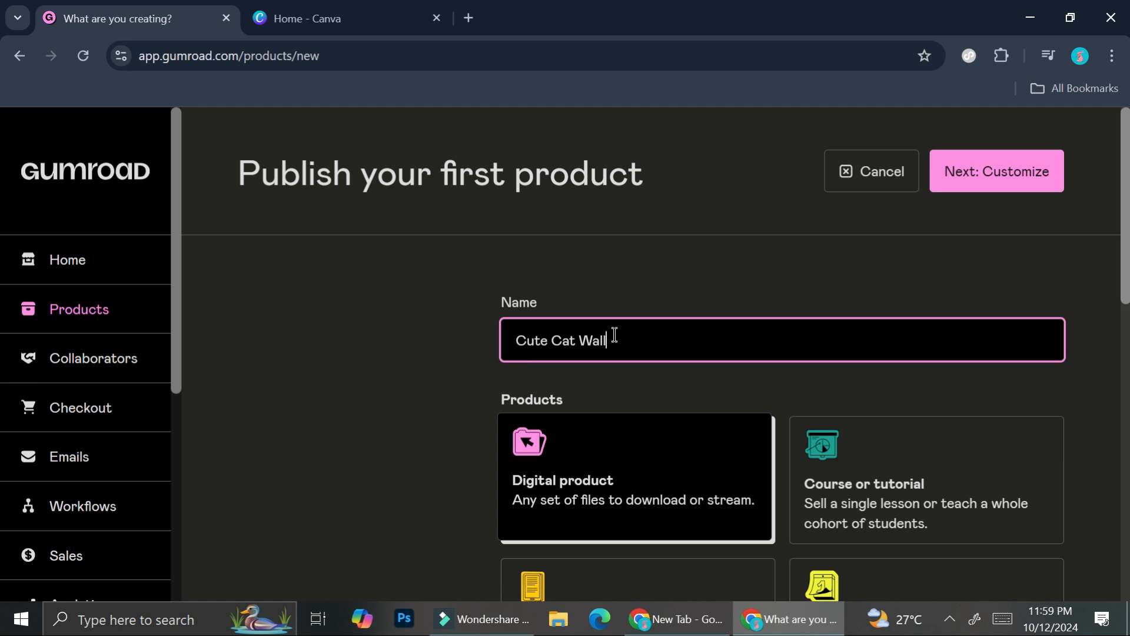
text(paper)
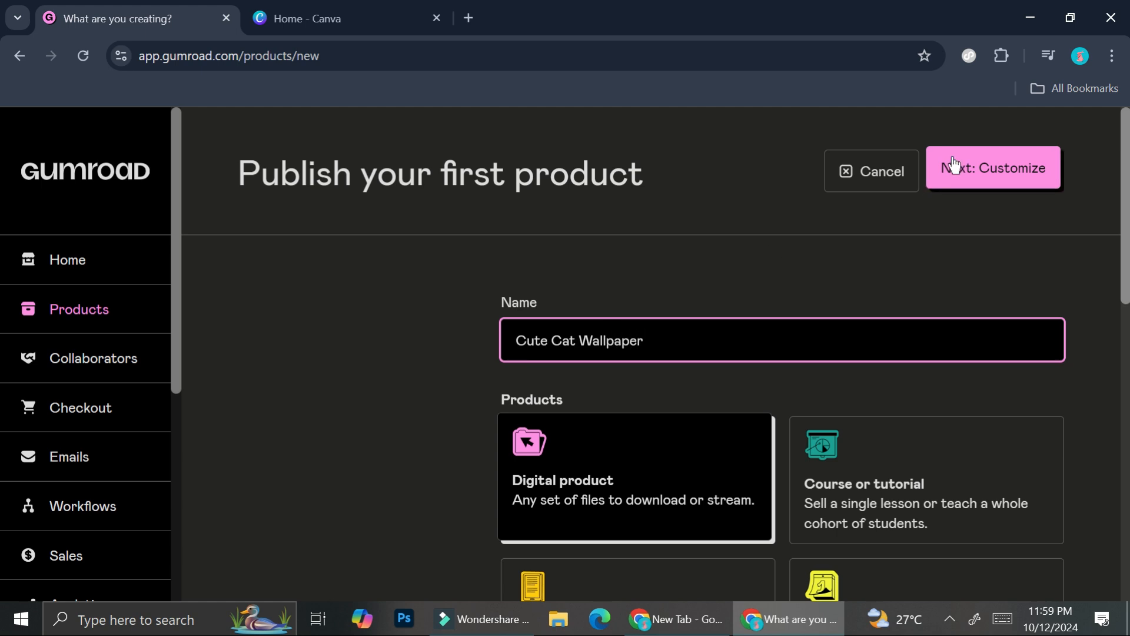
click(969, 187)
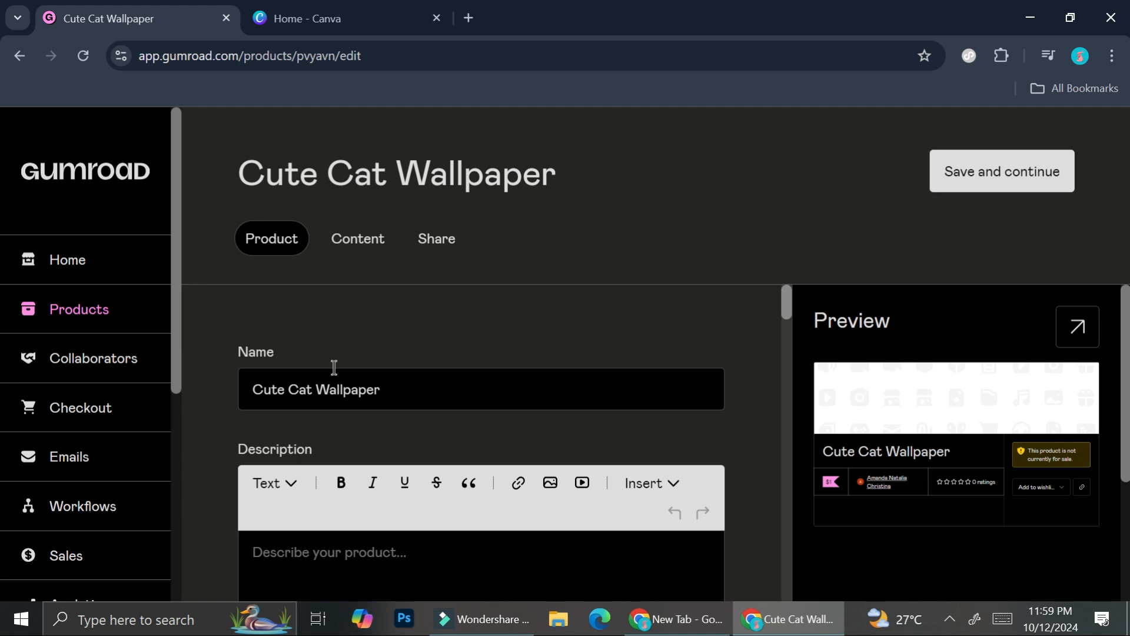
Step: Review the product's description, URL, custom domain, cover and thumbnail sections, including the image requirements
scroll(366, 377, down, 3)
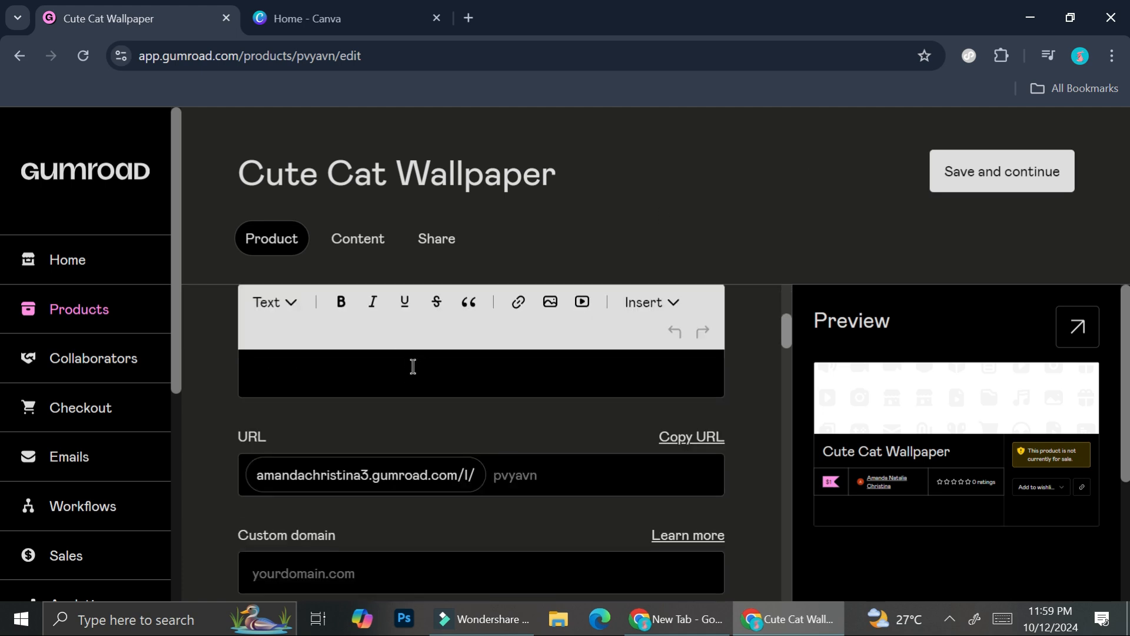
scroll(484, 472, down, 4)
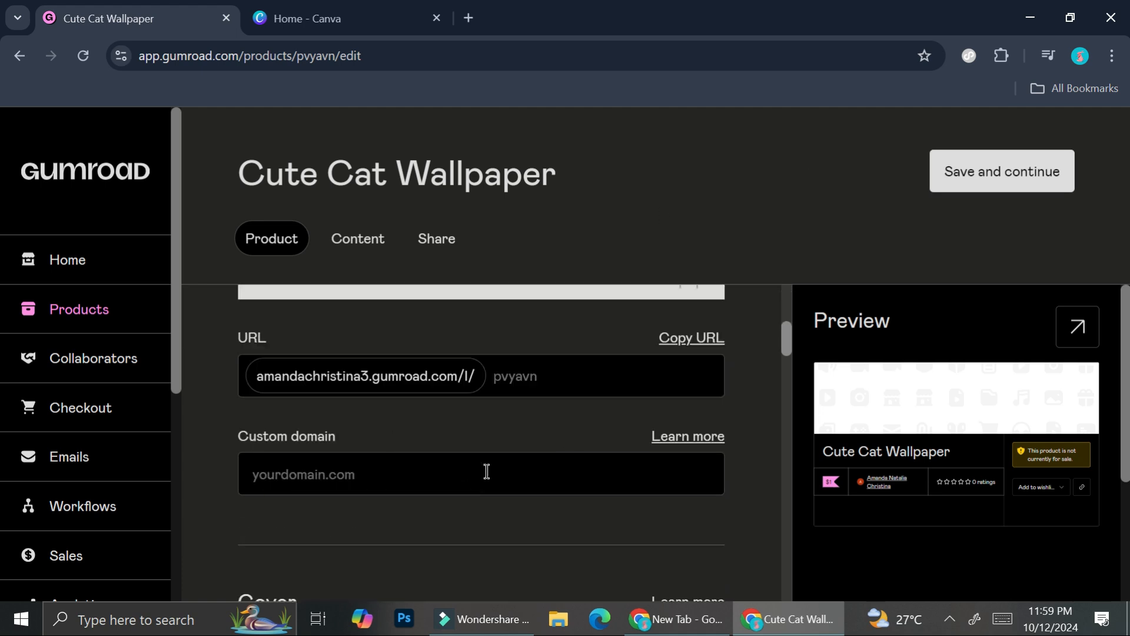
scroll(556, 462, down, 3)
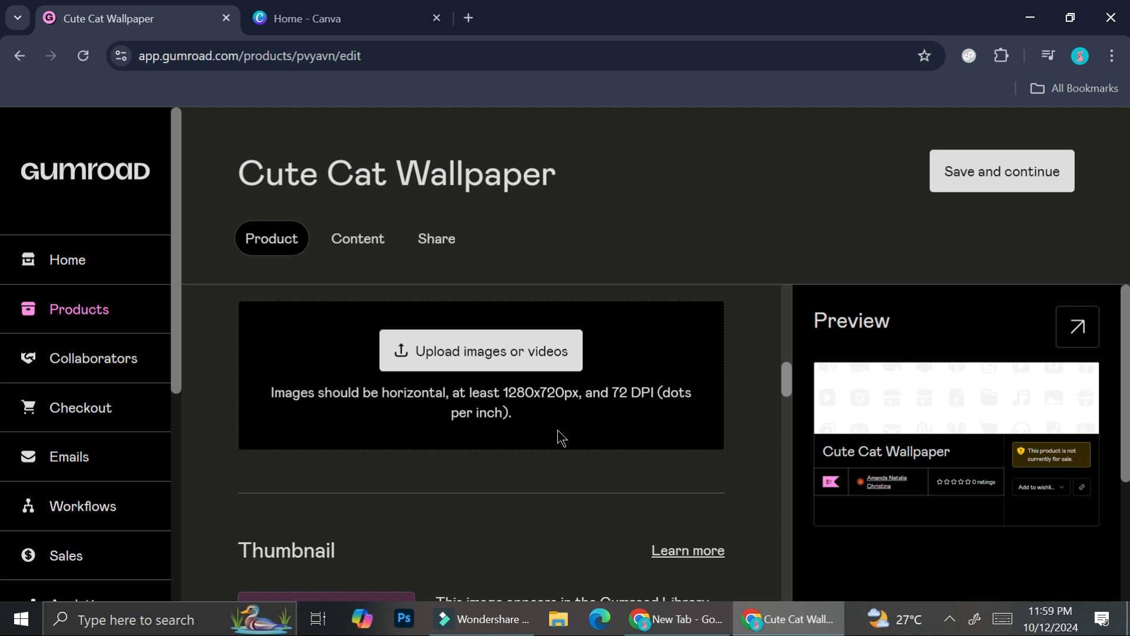
scroll(371, 373, up, 3)
scroll(353, 424, down, 7)
scroll(406, 418, up, 2)
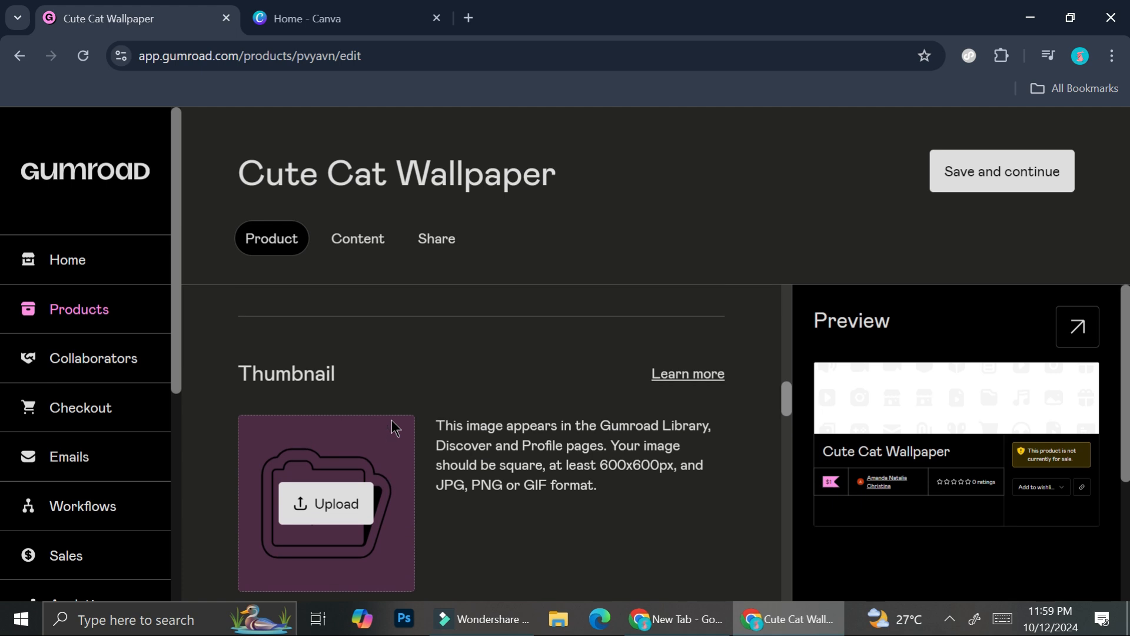
Step: Switch to Canva and search for "desktop wallpaper"
click(297, 15)
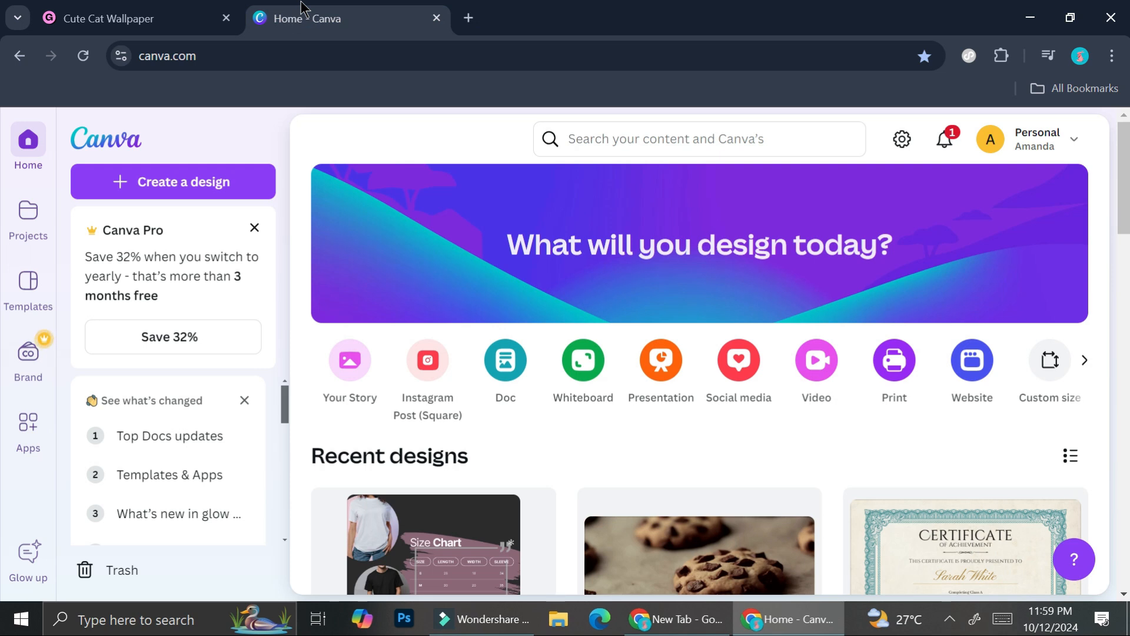
click(681, 150)
text(wall)
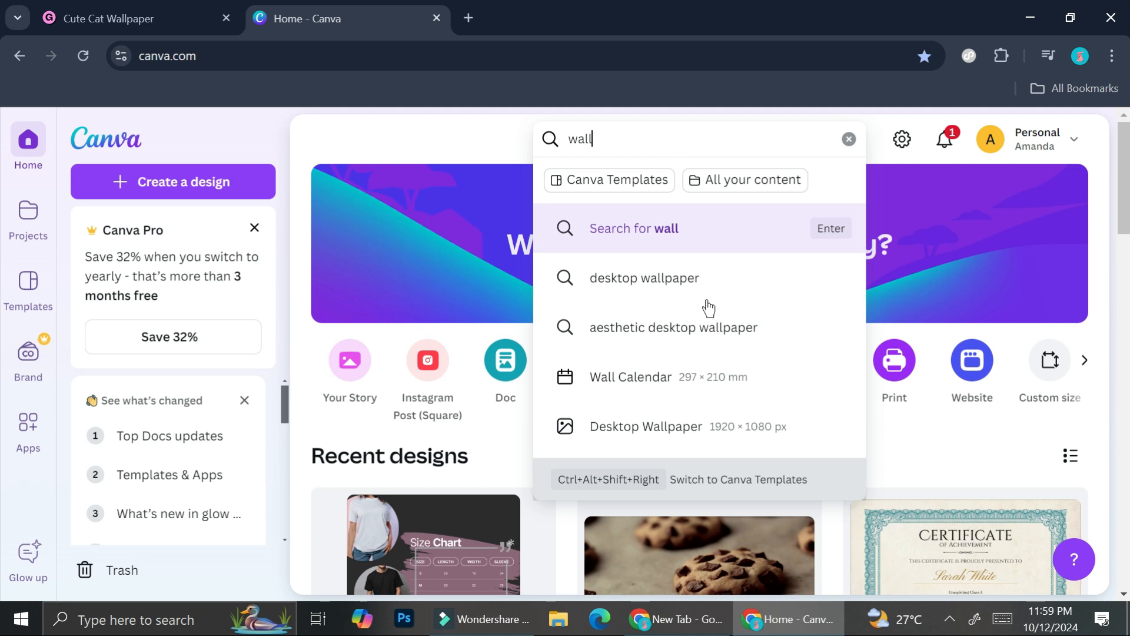
click(751, 294)
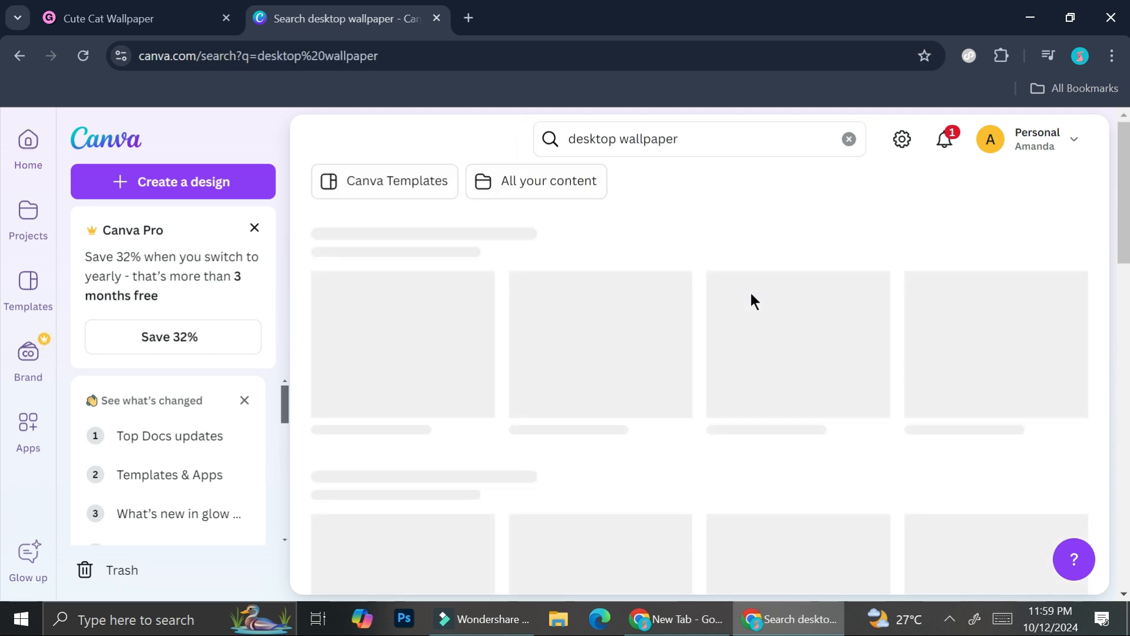
Step: Browse the desktop wallpaper templates for design ideas
scroll(751, 295, down, 6)
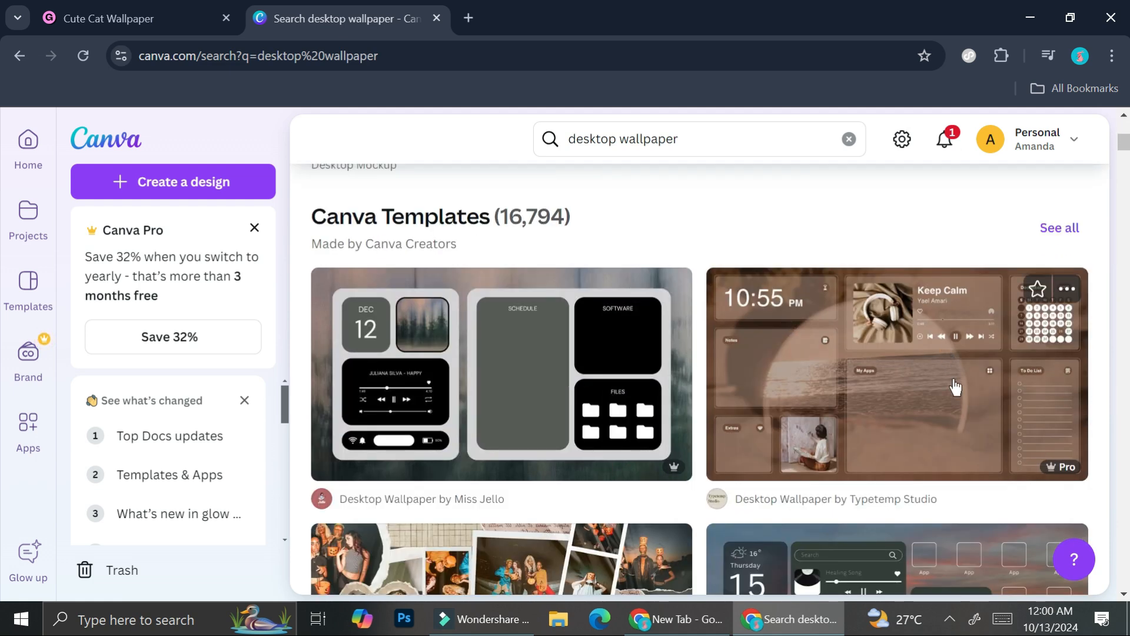
scroll(954, 388, down, 5)
scroll(948, 404, down, 3)
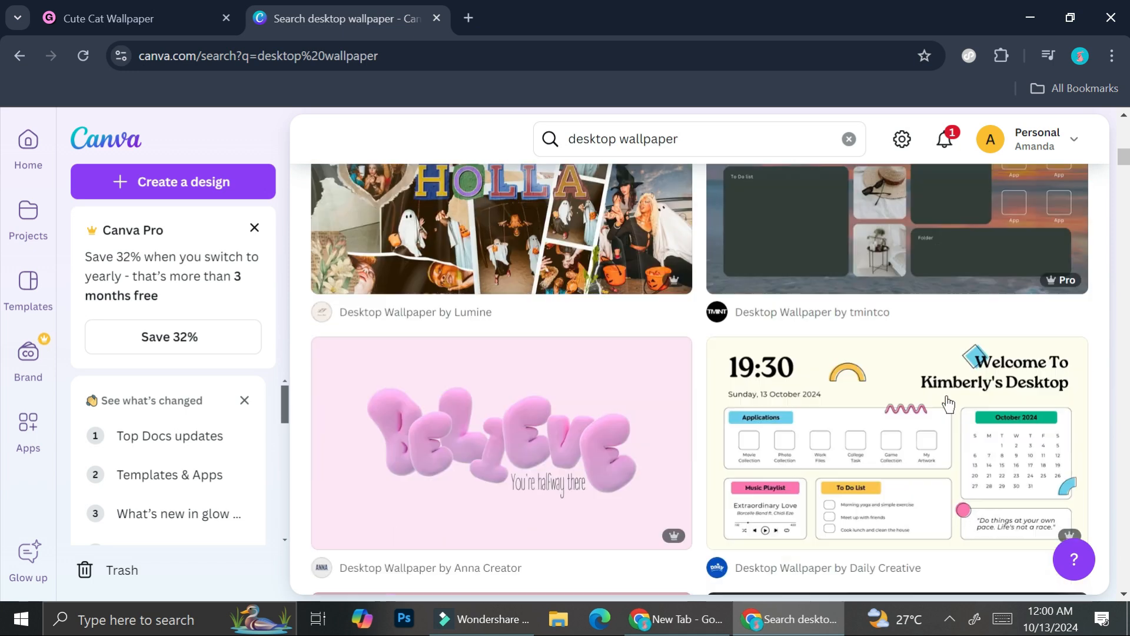
scroll(948, 404, down, 5)
scroll(948, 404, up, 4)
scroll(948, 404, down, 4)
scroll(948, 404, down, 5)
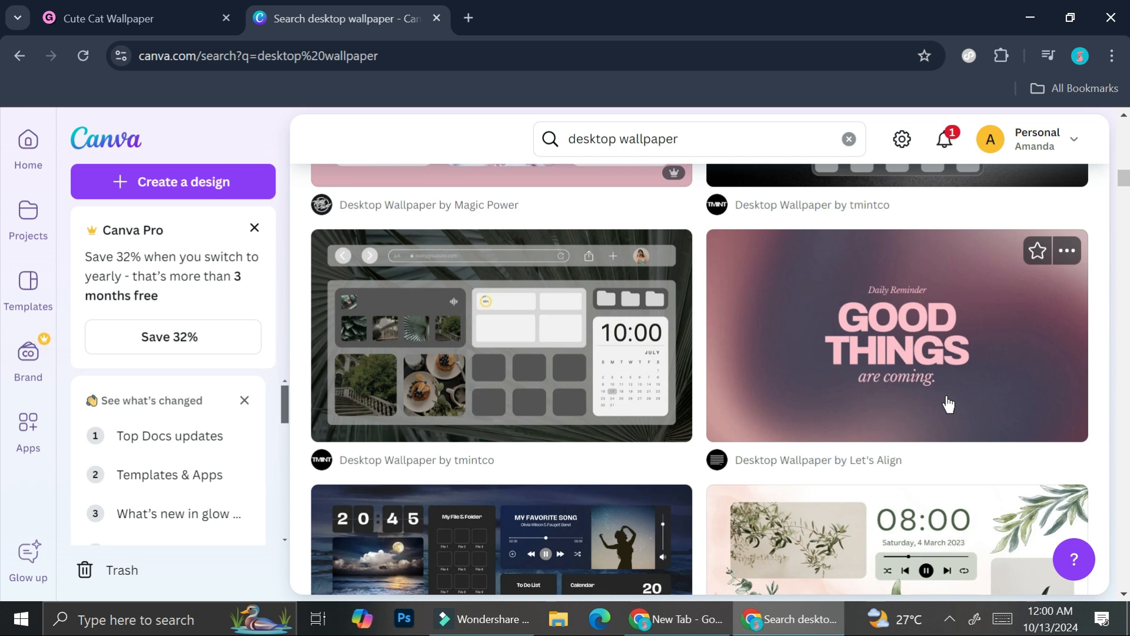
scroll(948, 404, down, 1)
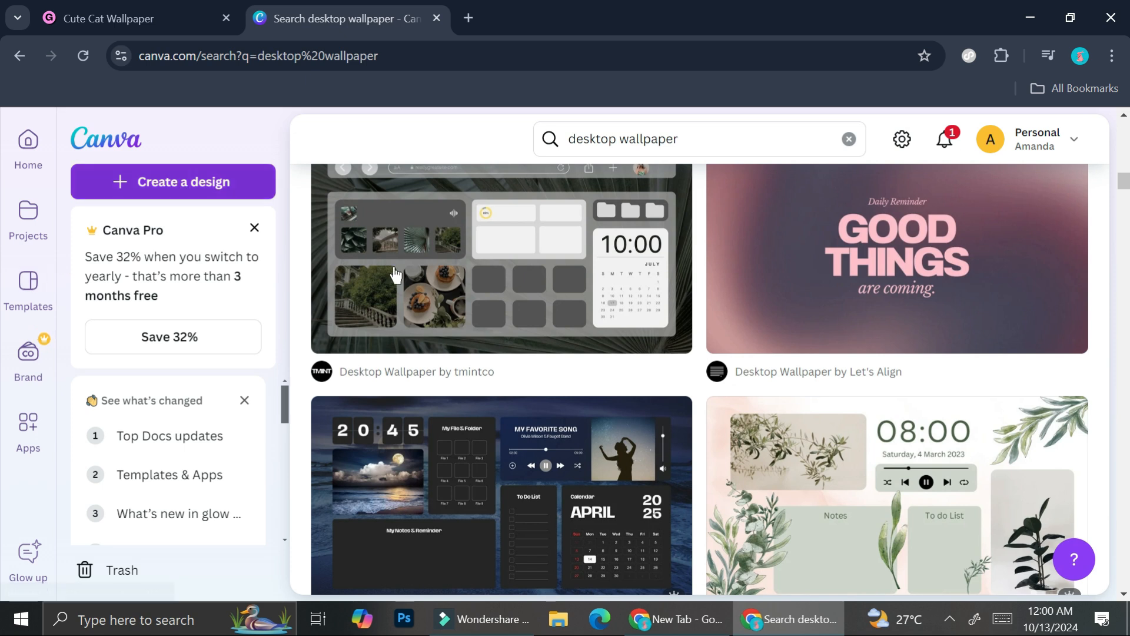
Step: Create a new blank design in the Desktop Wallpaper format
scroll(504, 297, down, 15)
click(205, 196)
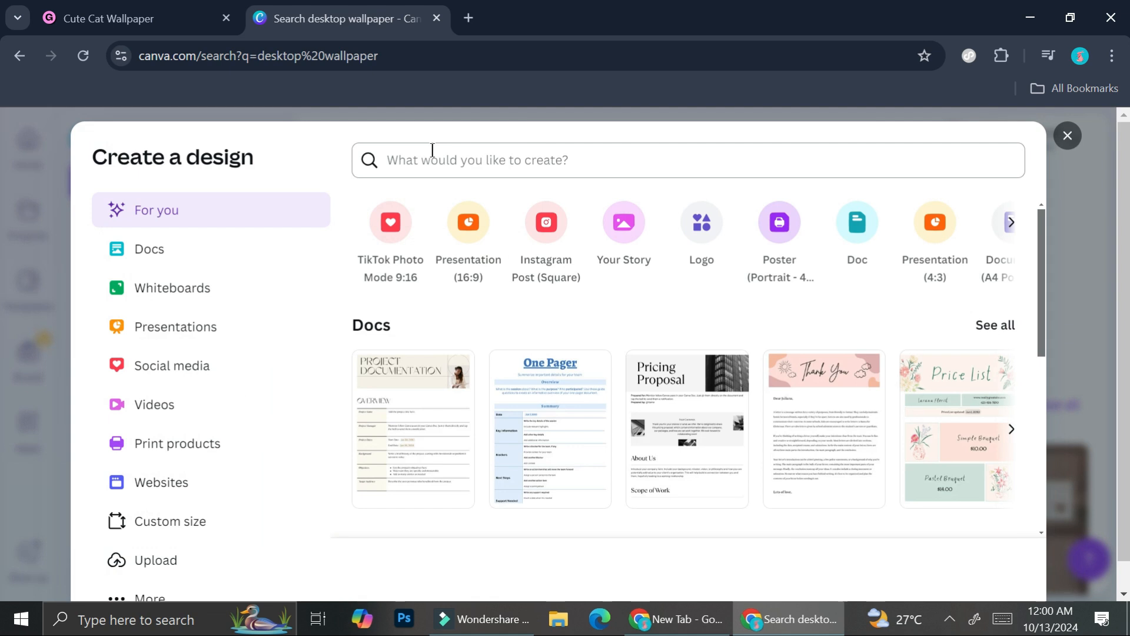
click(432, 151)
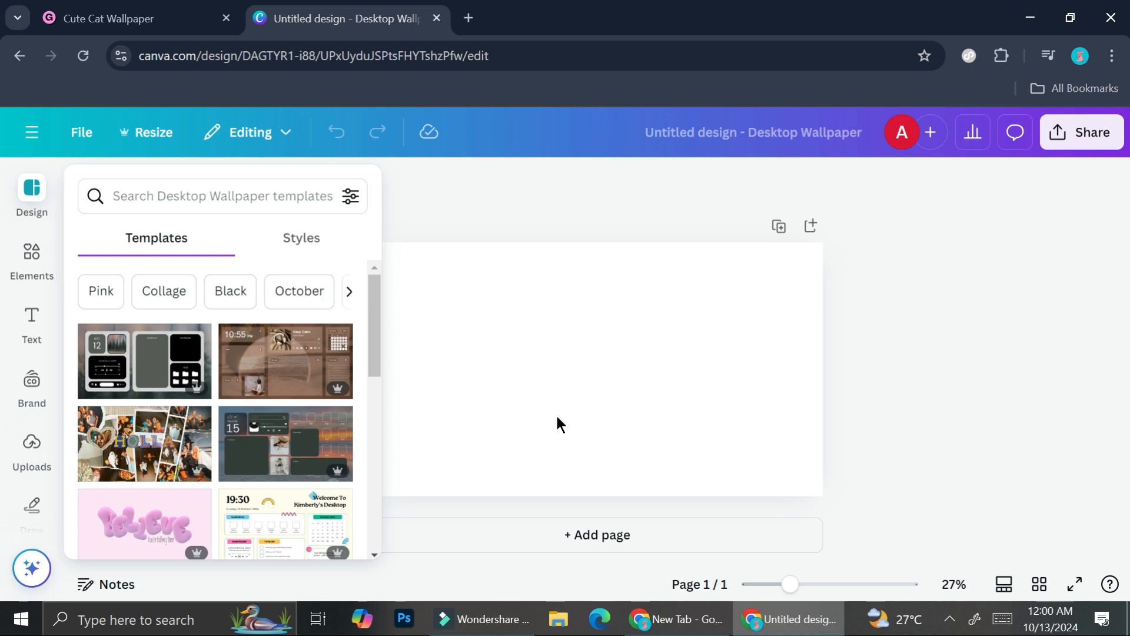
Step: Search the elements library for "cats" and show all of the graphics results
click(35, 285)
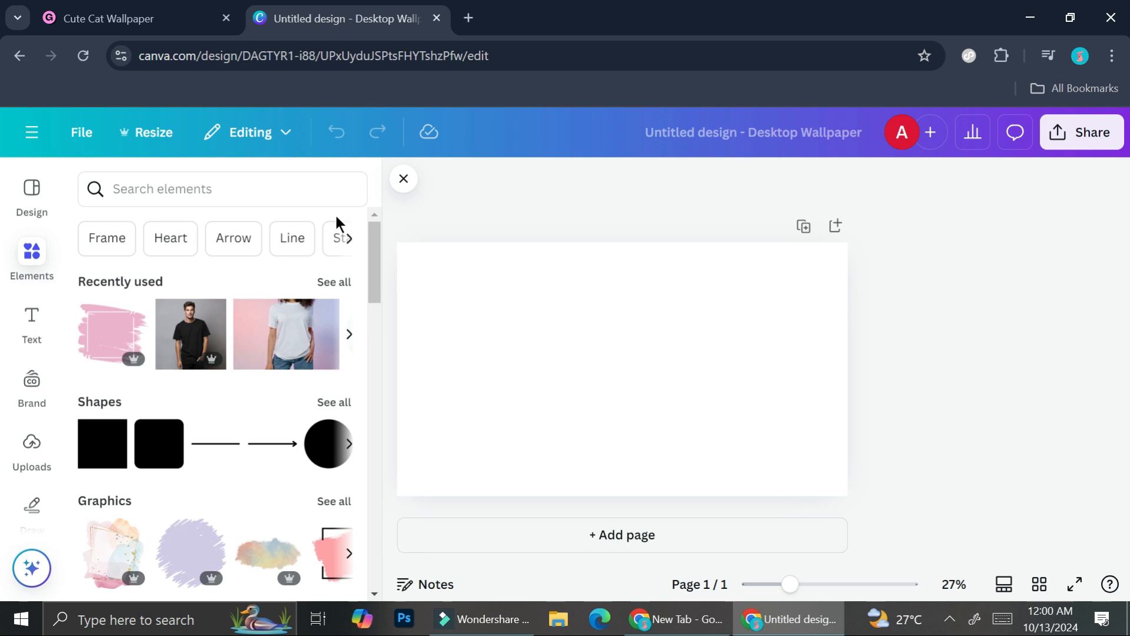
click(312, 180)
text(cats)
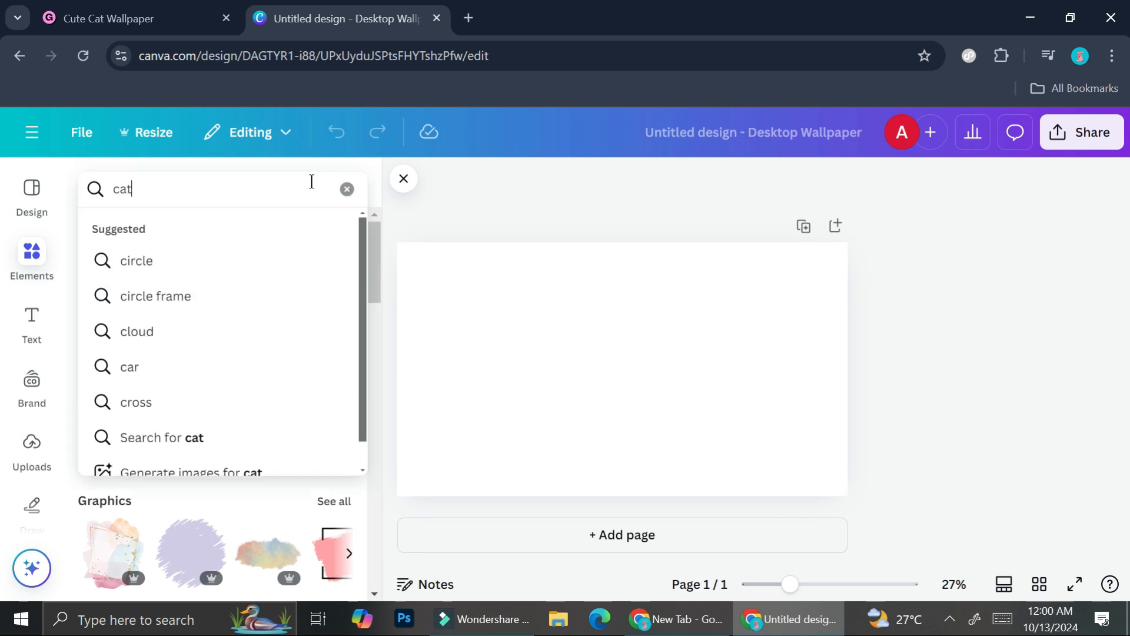
key(Return)
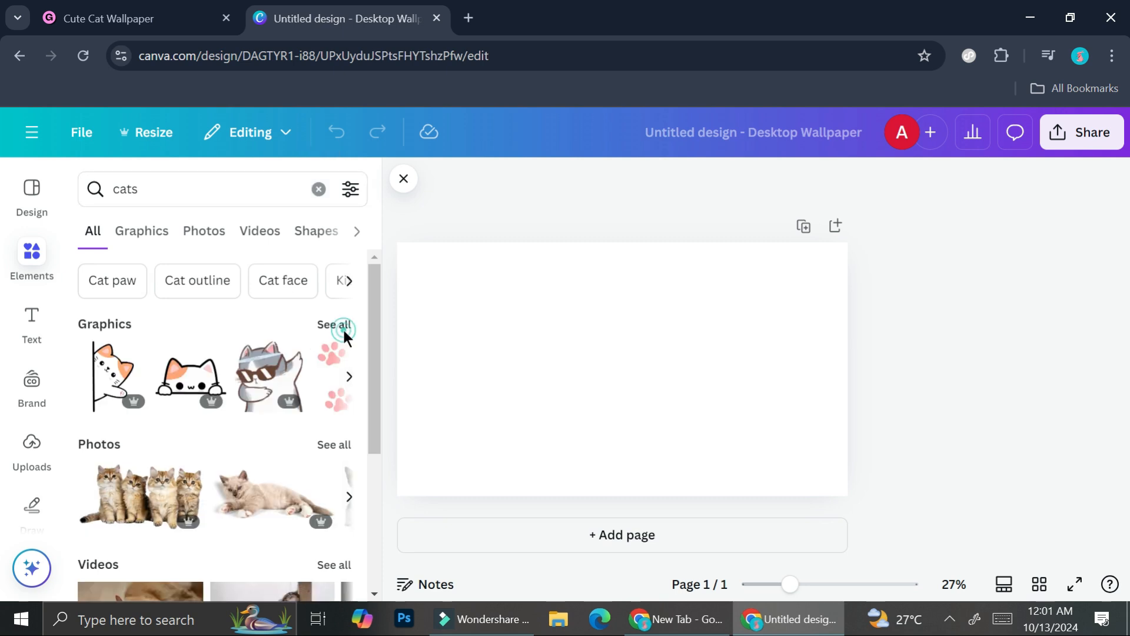
click(342, 328)
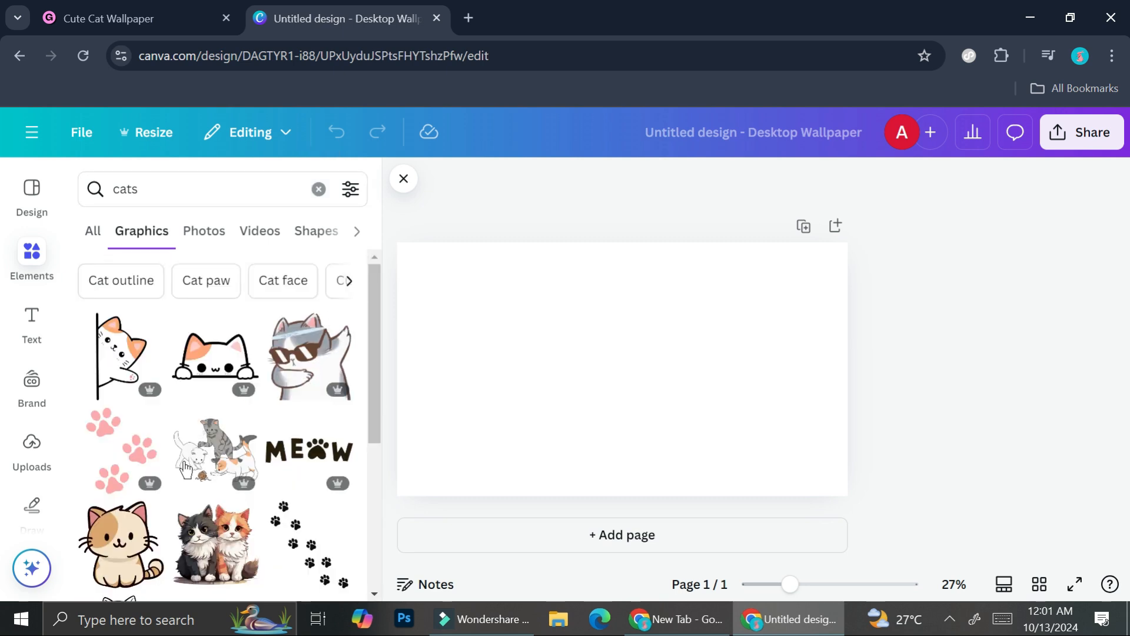
Step: Add the upright reaching black cat silhouette to the wallpaper, place it in the page's lower-left corner and scale it down
scroll(250, 483, down, 2)
scroll(229, 483, down, 3)
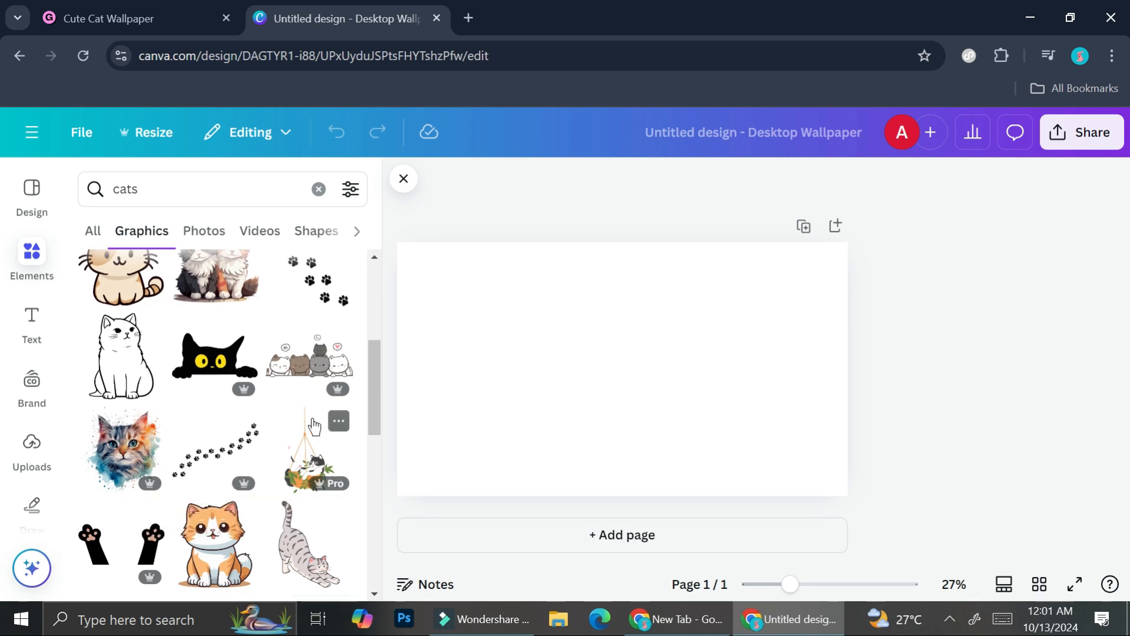
scroll(312, 419, down, 4)
scroll(312, 419, up, 10)
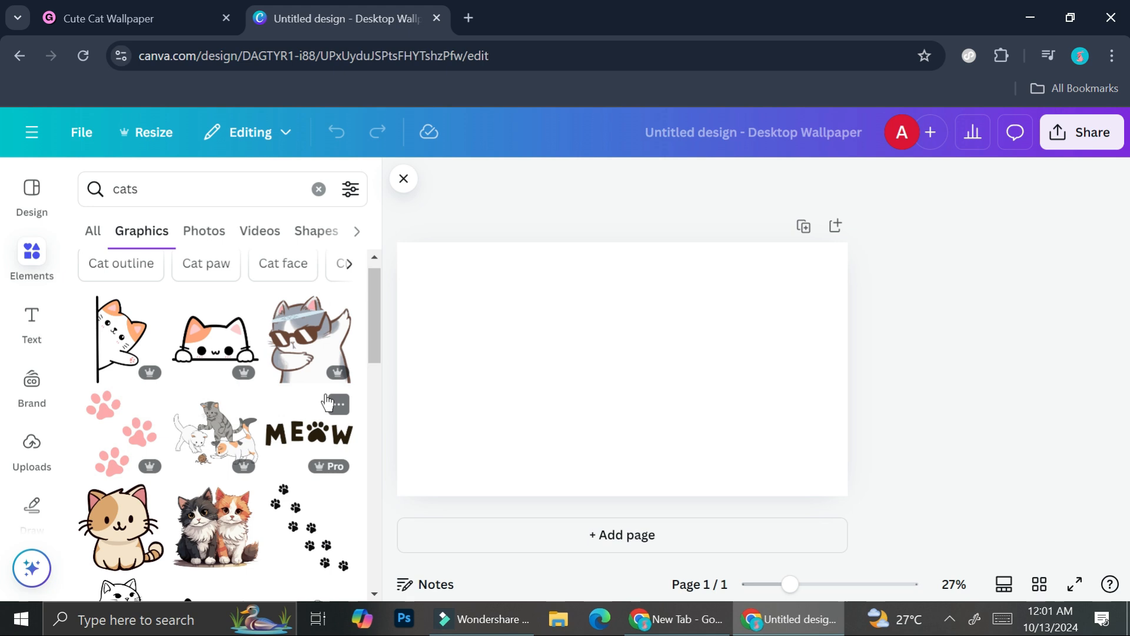
scroll(327, 403, down, 5)
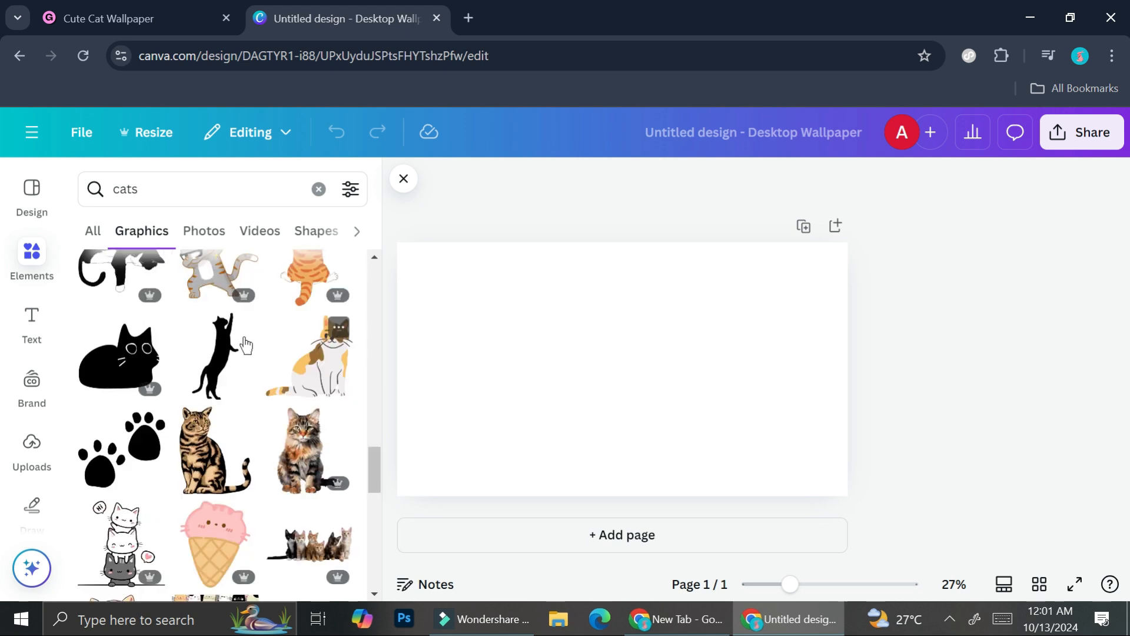
click(245, 368)
drag(581, 349, 449, 370)
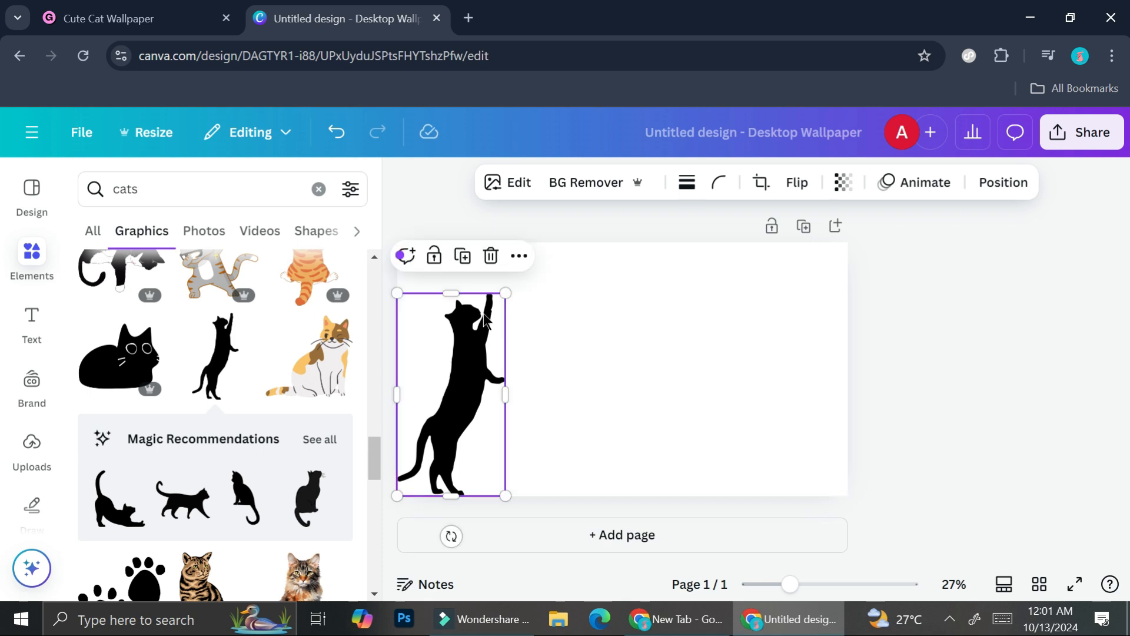
drag(506, 294, 465, 370)
Step: Add the "JOIN NOW" font combination to the page and move the cat silhouette up against its letter J
click(31, 323)
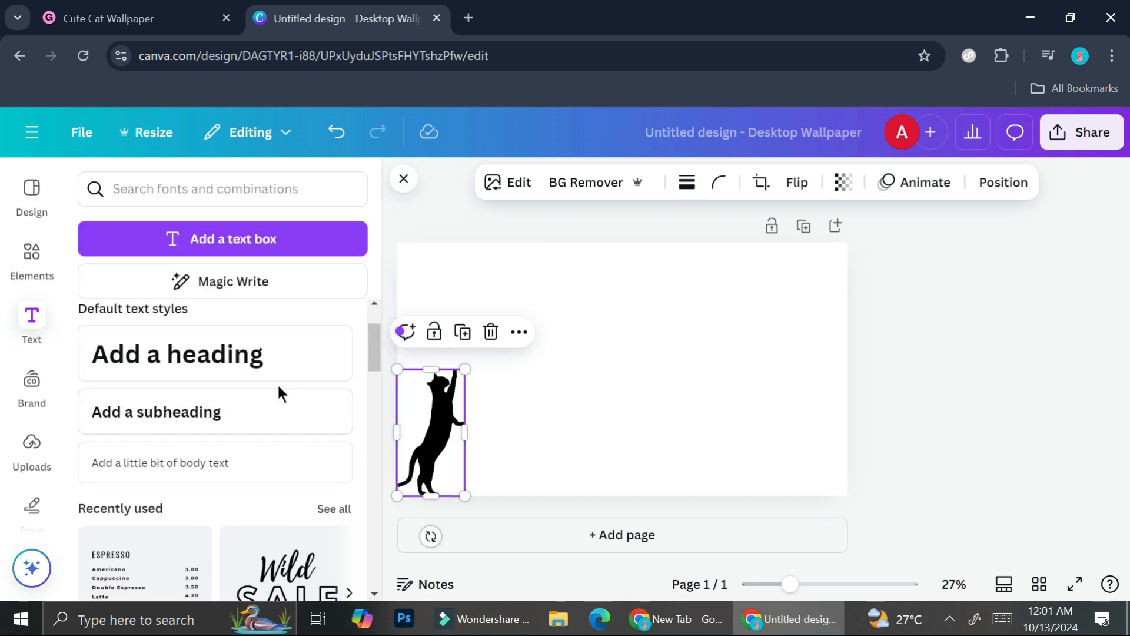
scroll(278, 391, down, 5)
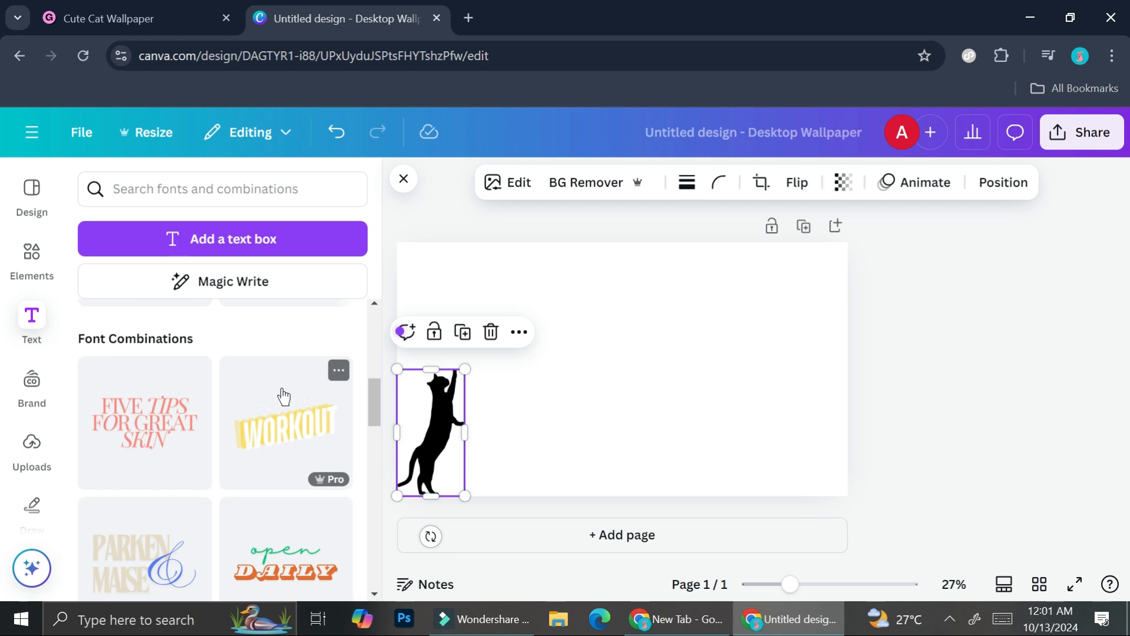
scroll(300, 411, down, 3)
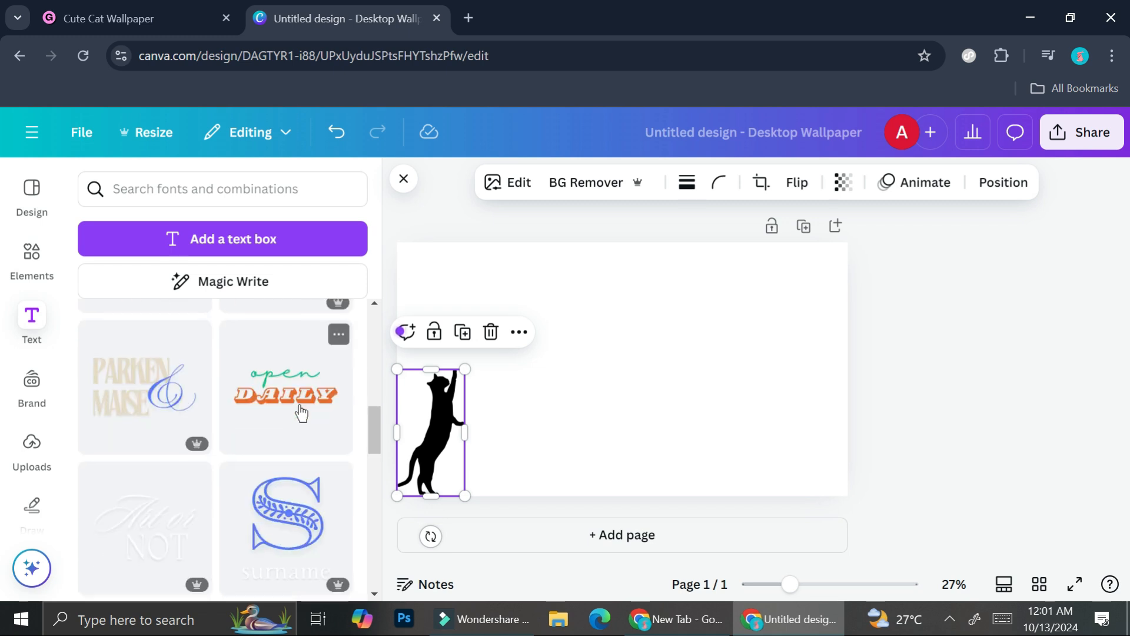
scroll(302, 416, down, 3)
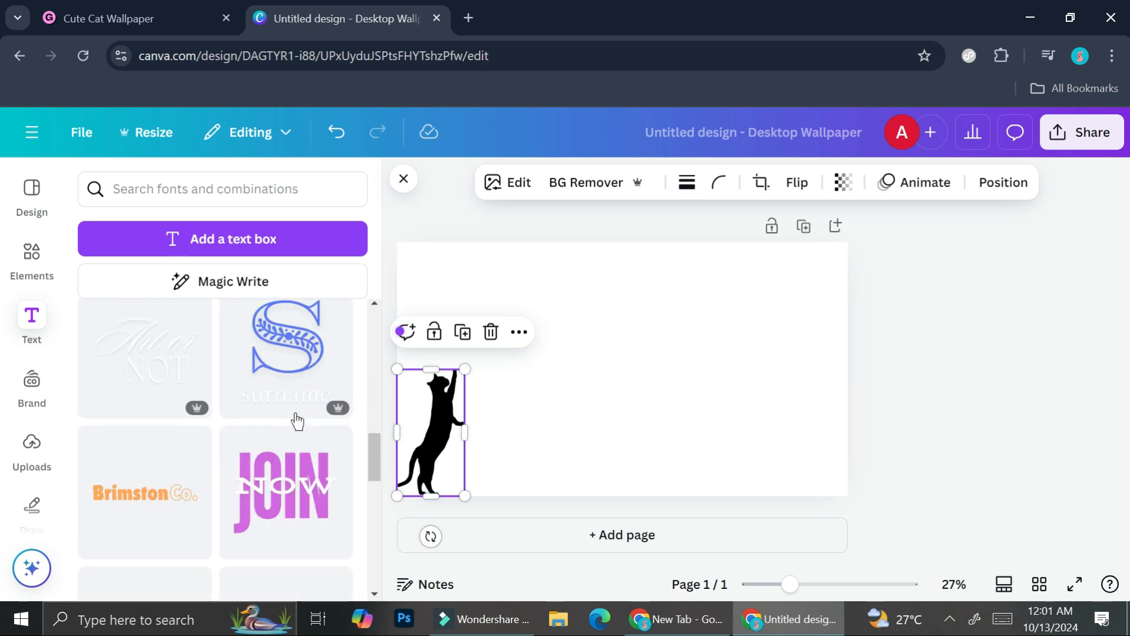
scroll(303, 419, down, 2)
drag(302, 419, 615, 368)
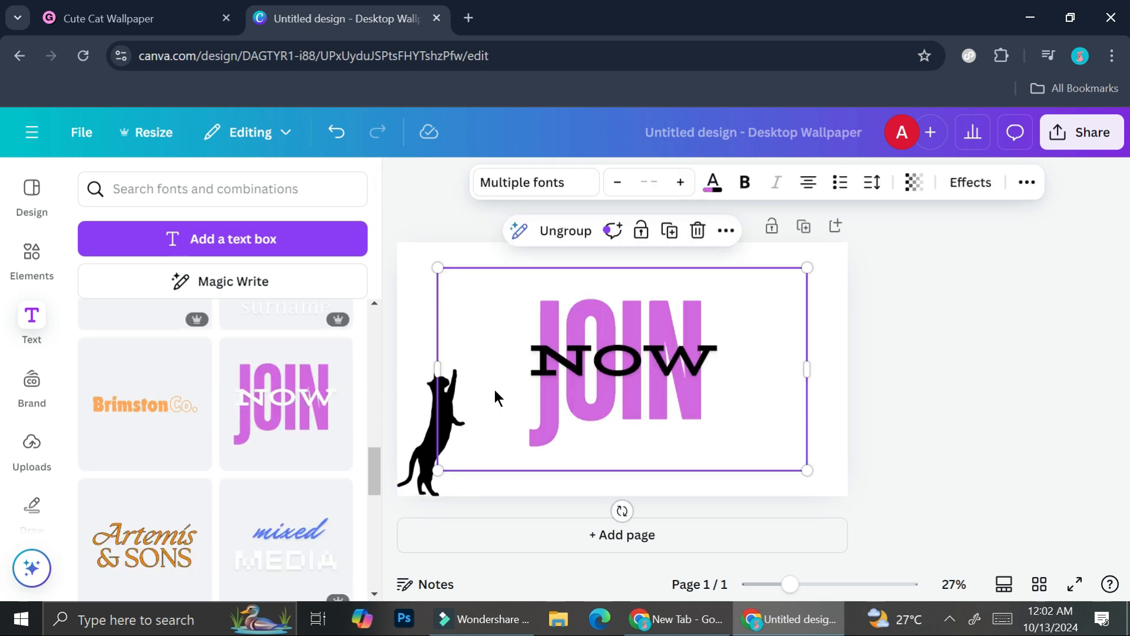
drag(427, 456, 499, 456)
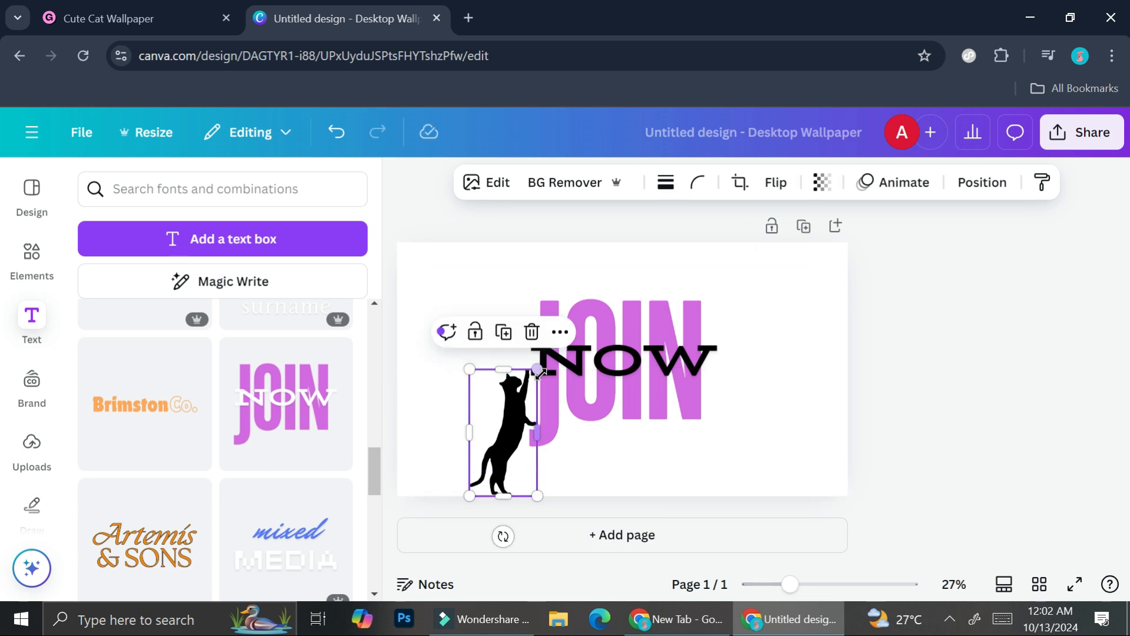
drag(539, 383, 541, 383)
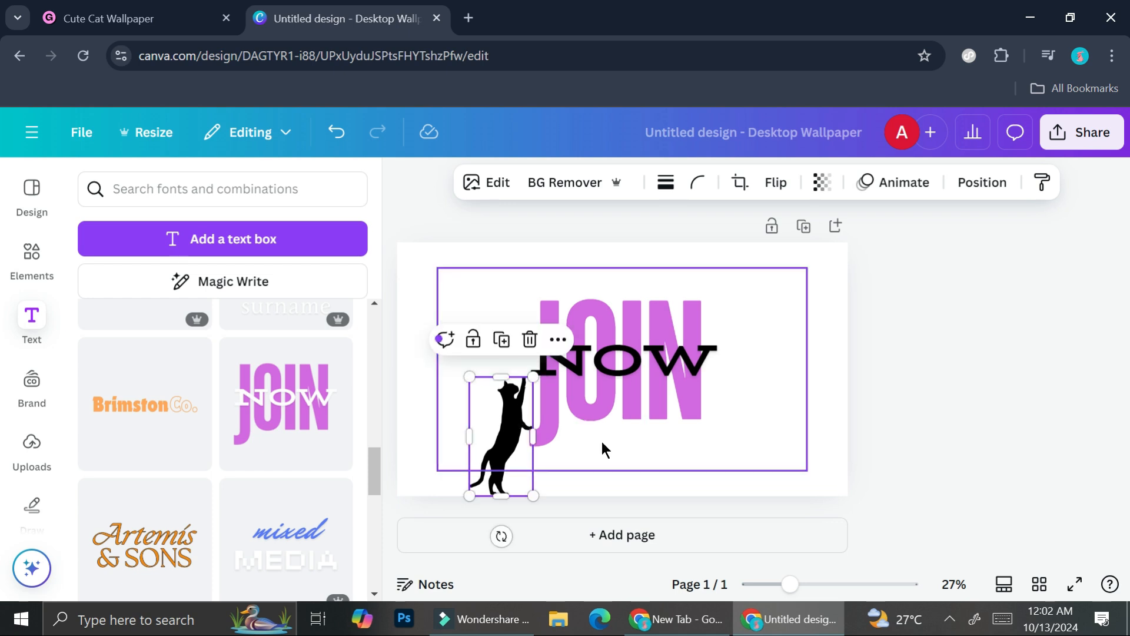
Step: Replace the word "JOIN" in the font combination with "Black Cat"
click(771, 423)
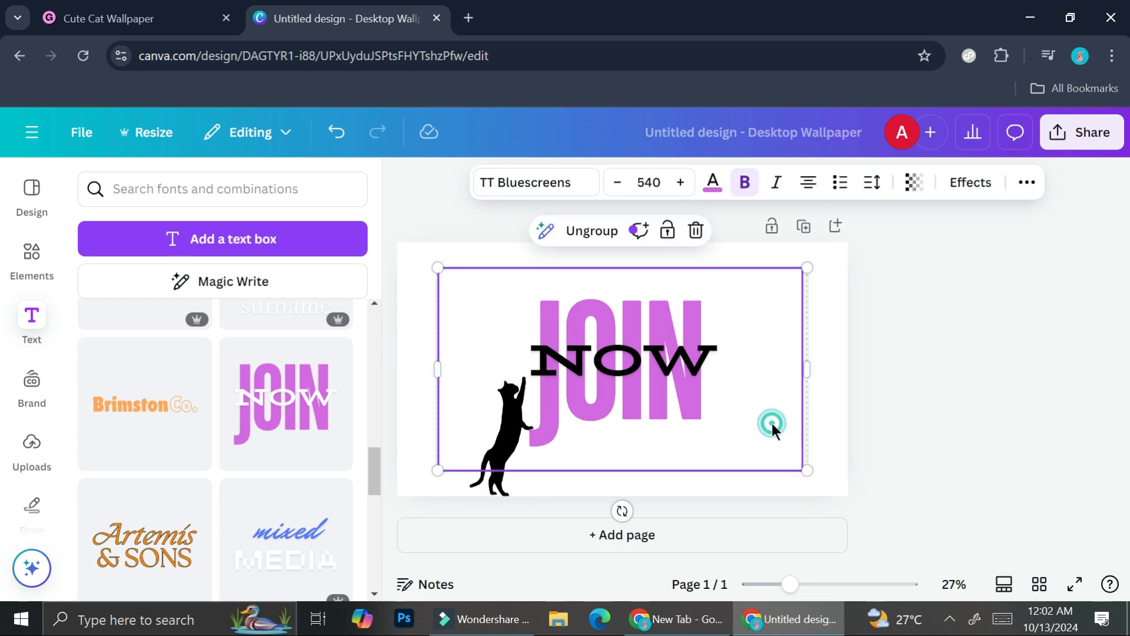
click(586, 353)
click(656, 325)
click(639, 368)
click(688, 322)
double_click(688, 321)
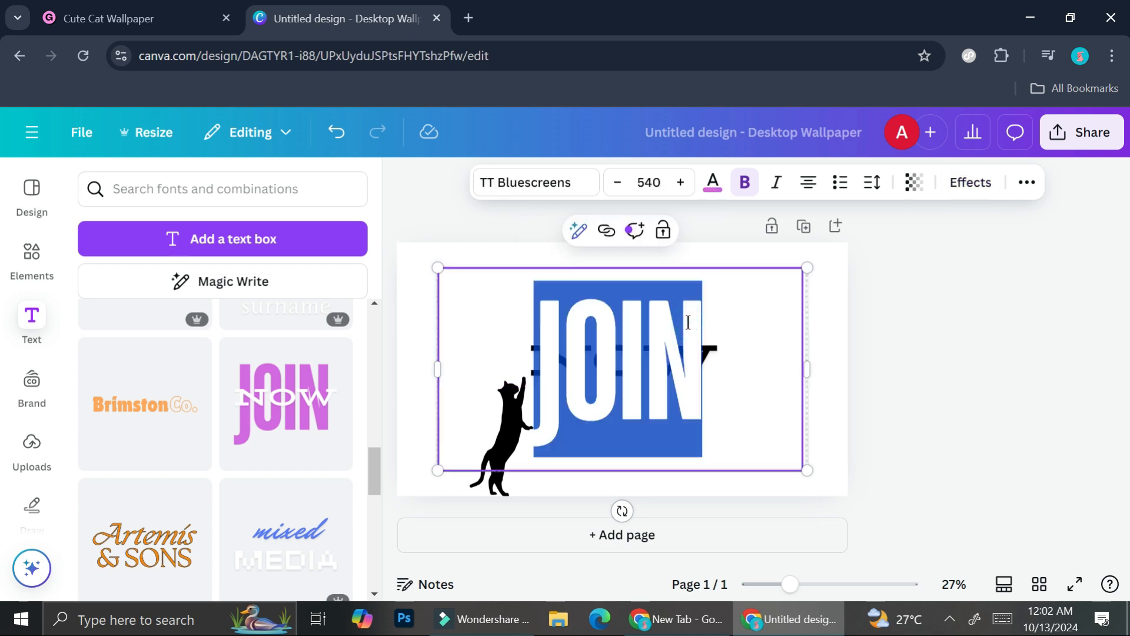
text(Bla)
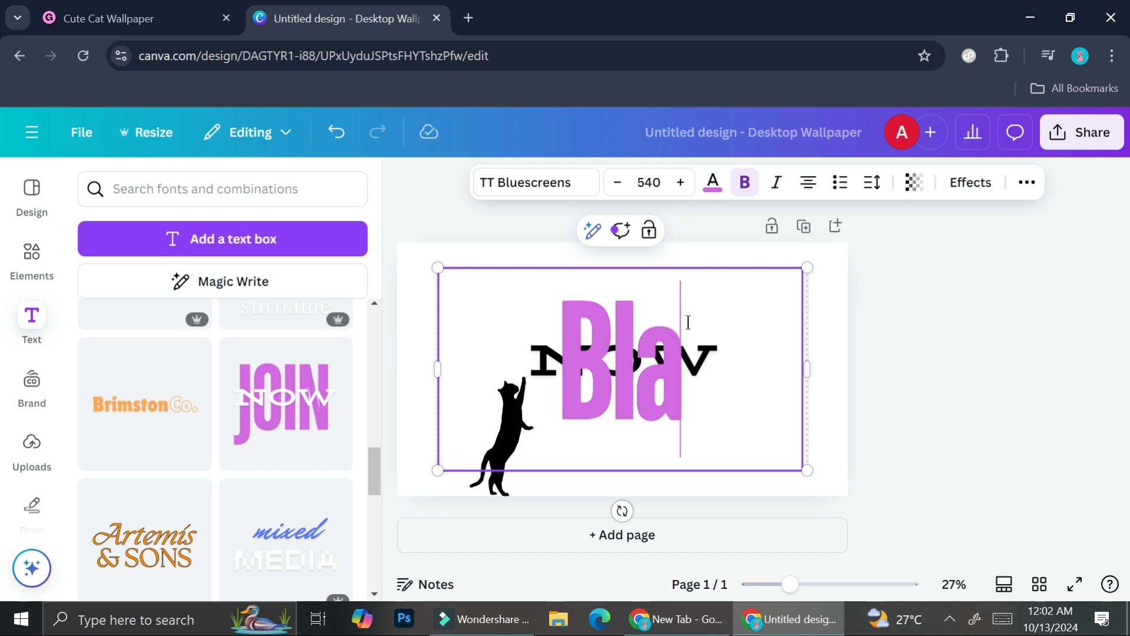
text(ck Cat)
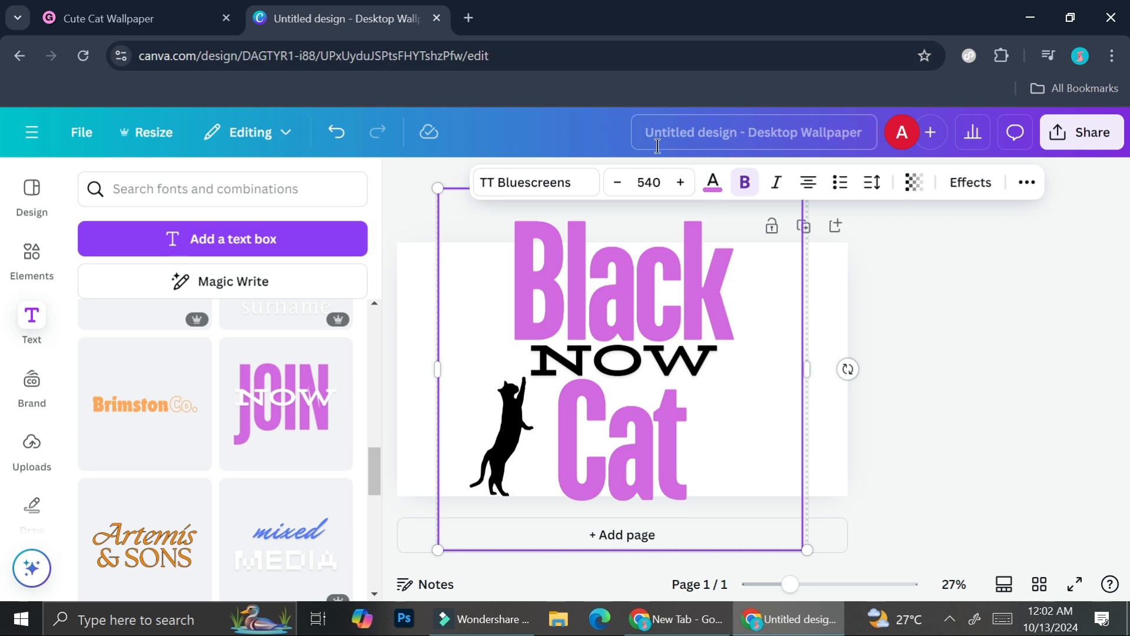
Step: Reduce the font size of the "Black Cat" text to fit it on one line
click(628, 190)
click(628, 190)
click(627, 189)
click(626, 188)
click(627, 188)
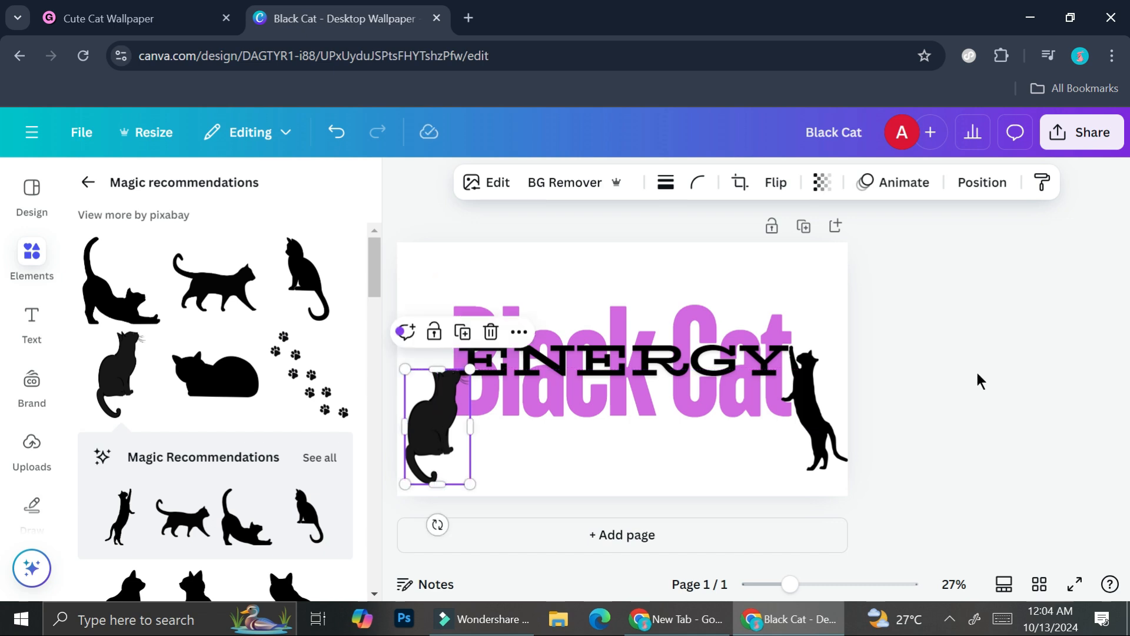
Step: Scale the sitting cat silhouette beside the text down to about 229 by 403
click(416, 413)
drag(470, 369, 461, 391)
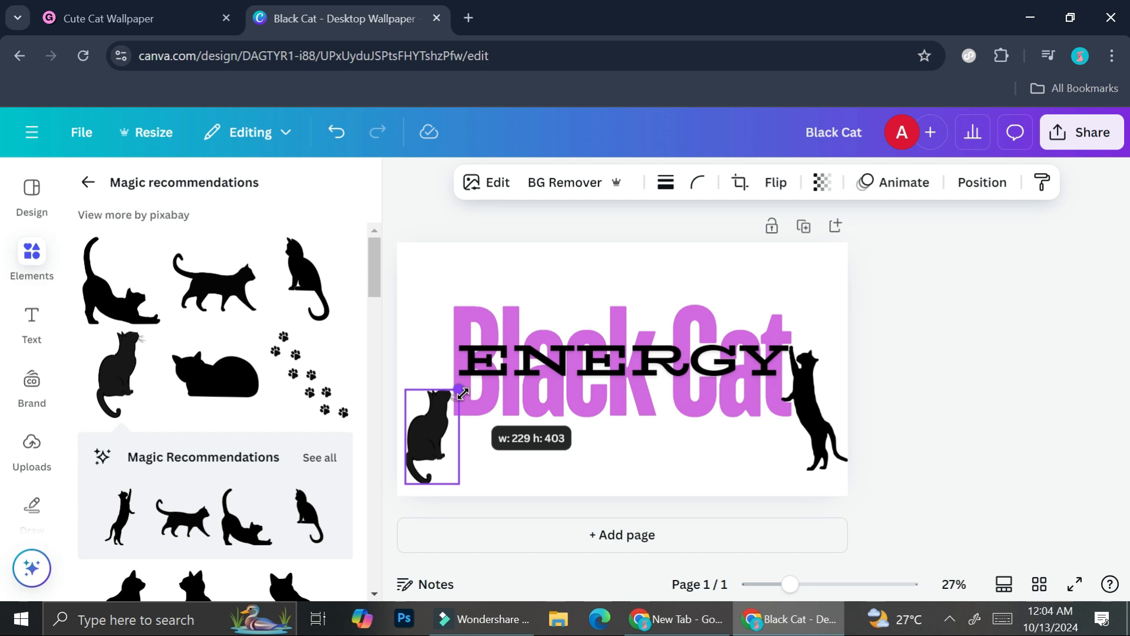
Step: Recolour the "Black Cat" text to the custom dark red #992102
click(572, 393)
click(617, 417)
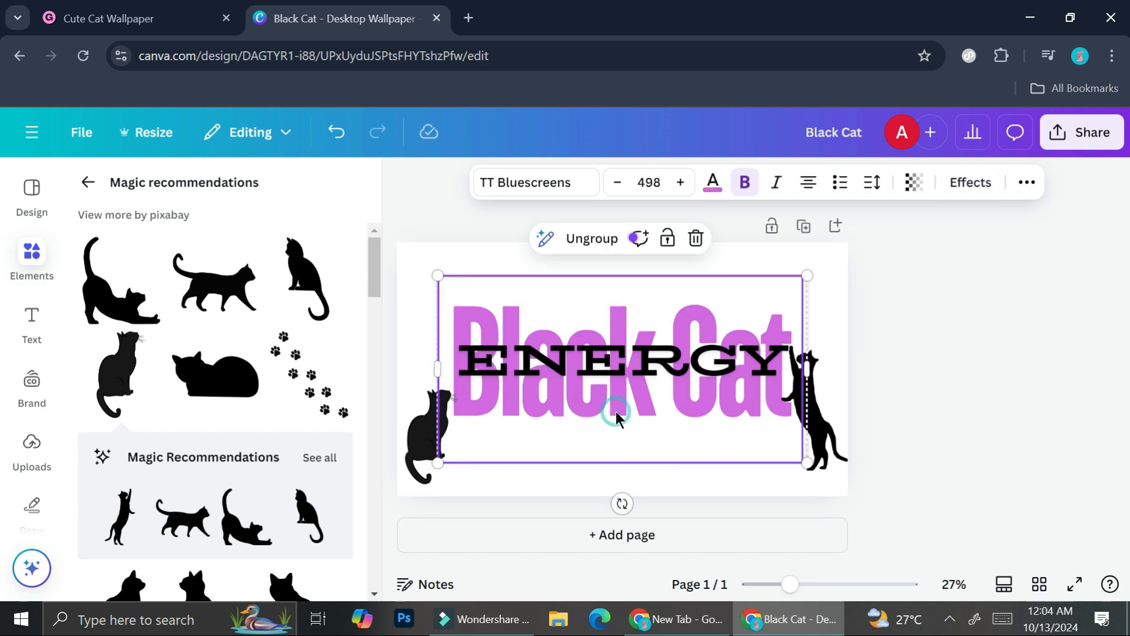
click(719, 180)
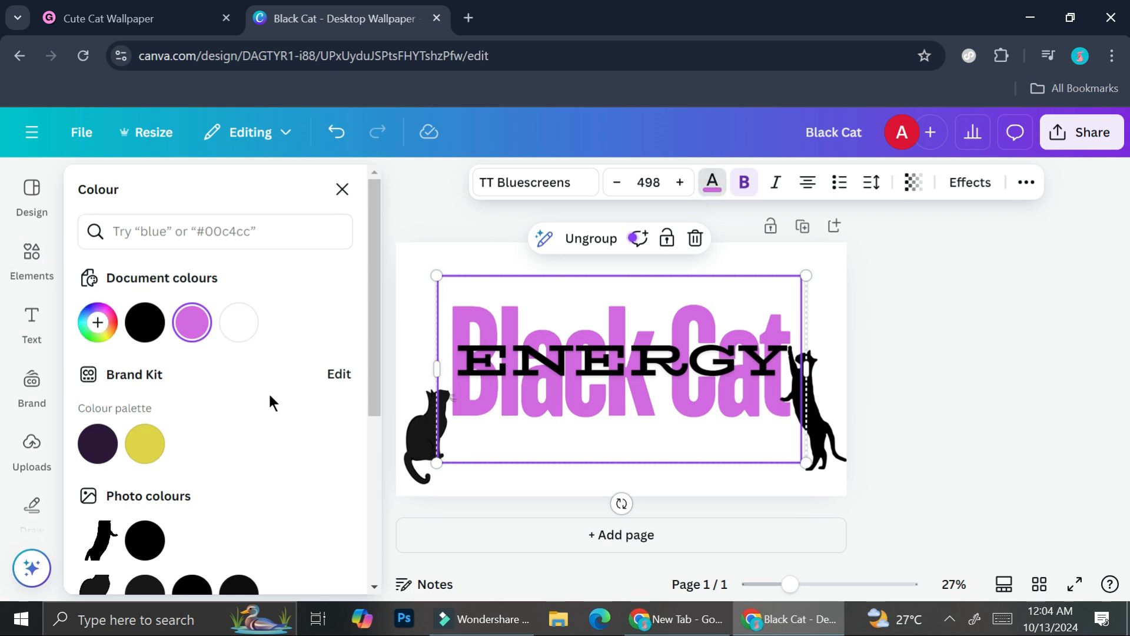
scroll(270, 399, down, 5)
scroll(299, 384, up, 5)
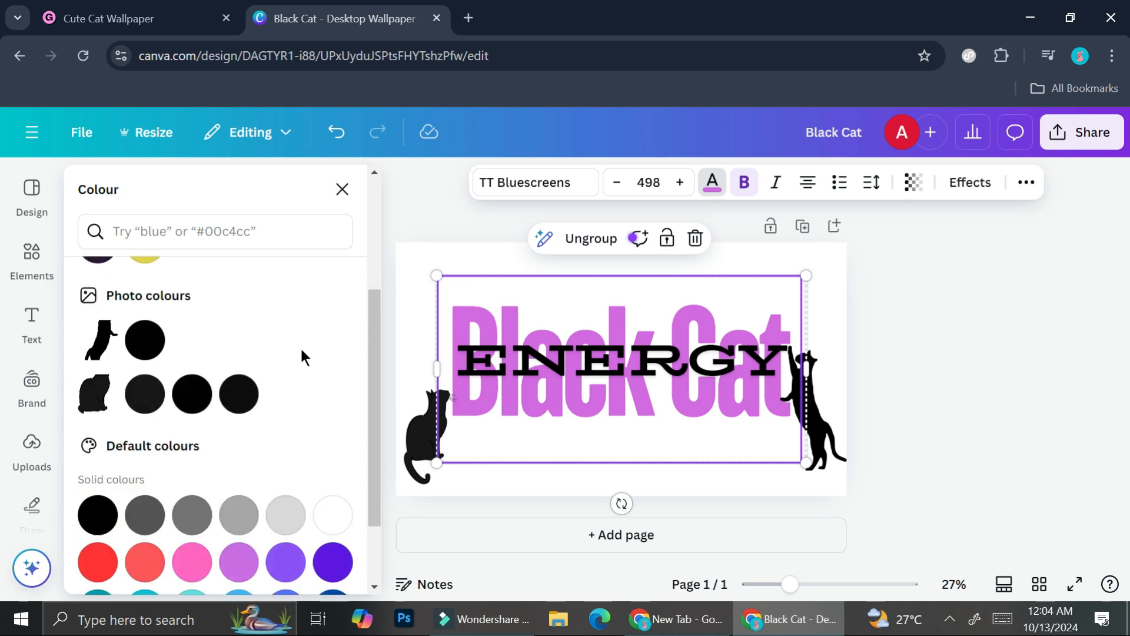
click(97, 323)
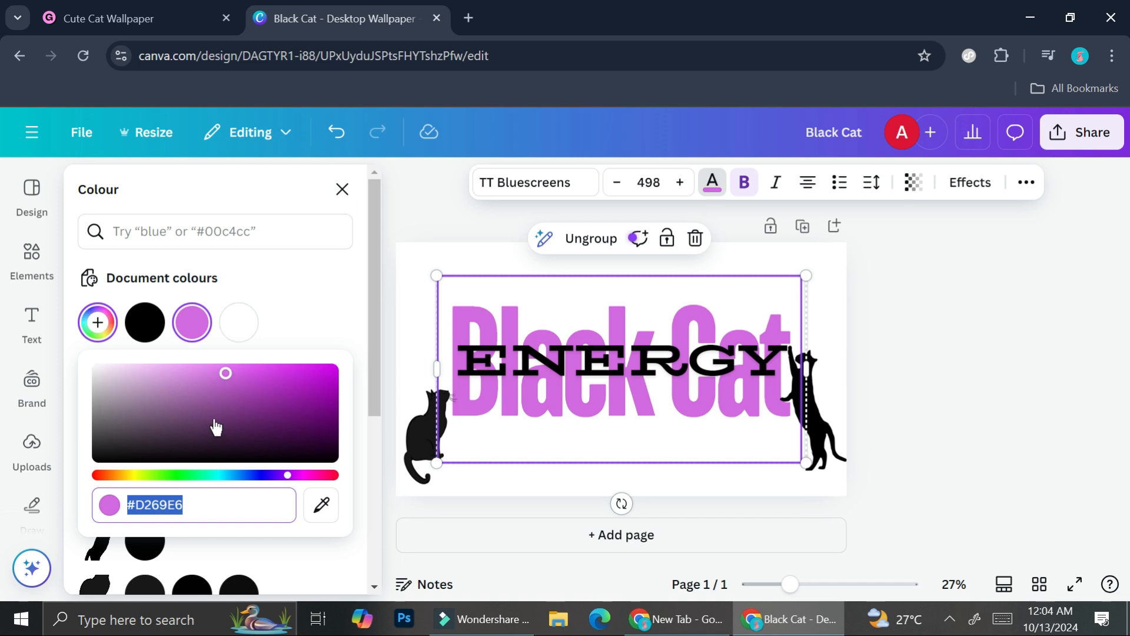
click(98, 476)
drag(99, 480, 105, 480)
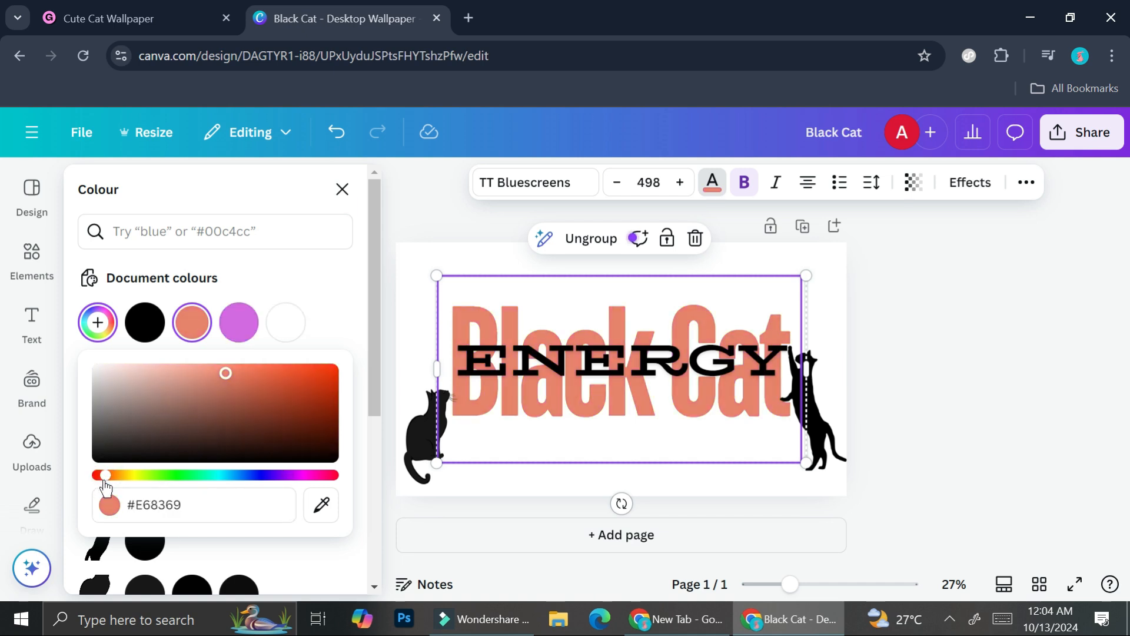
drag(226, 374, 333, 403)
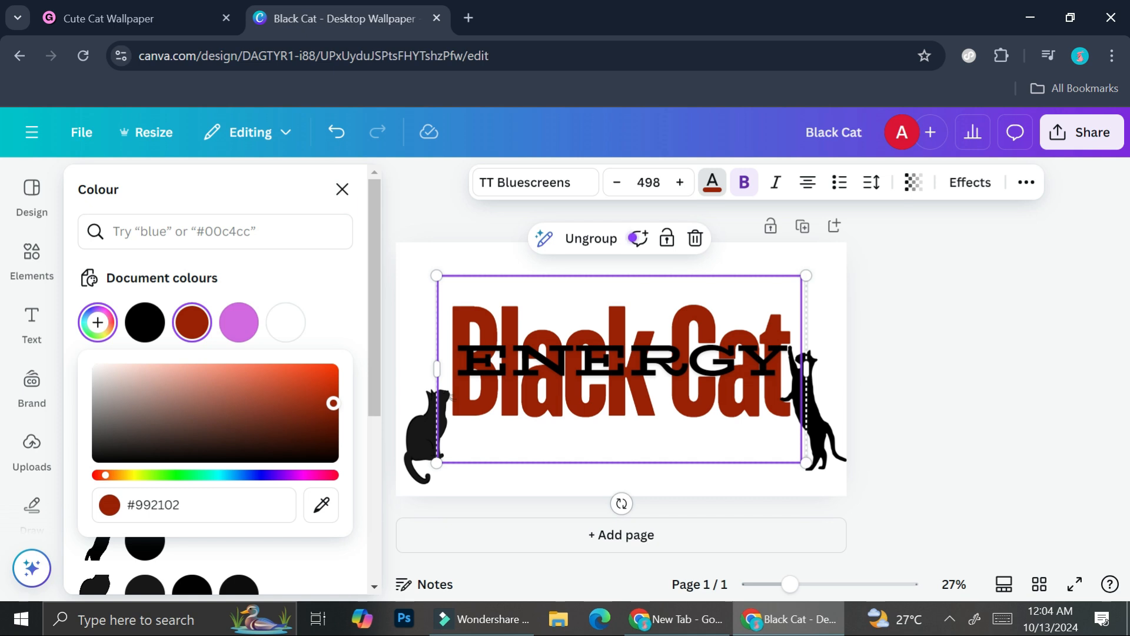
click(1099, 412)
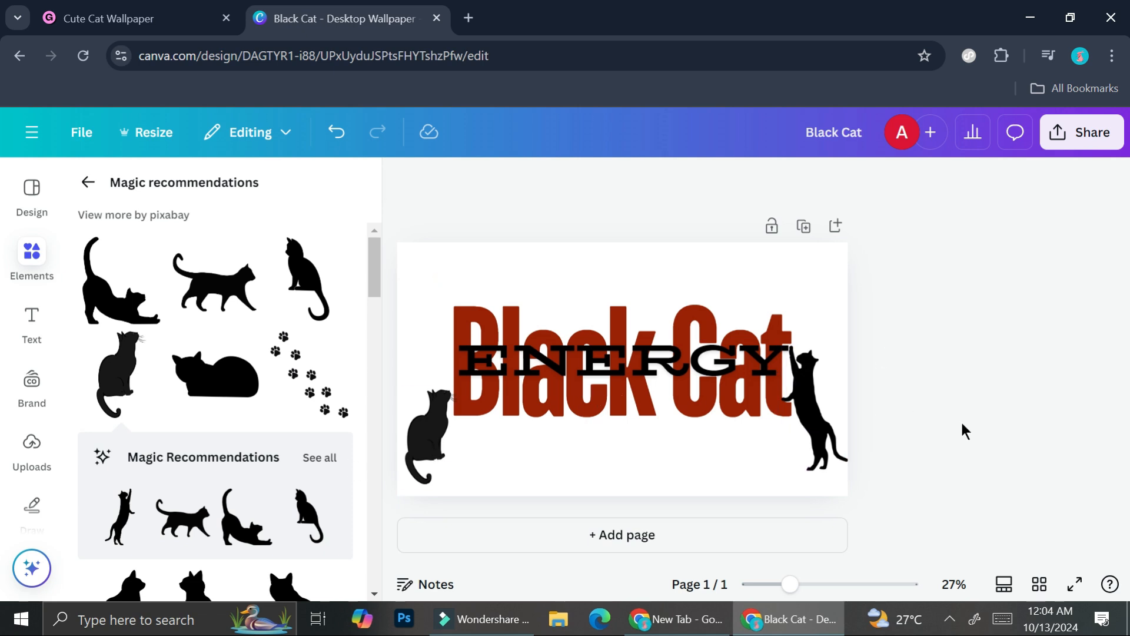
Step: Select the text and both cats together and move them slightly up and left to centre them on the page
drag(415, 270, 825, 507)
drag(689, 334, 683, 328)
click(1023, 332)
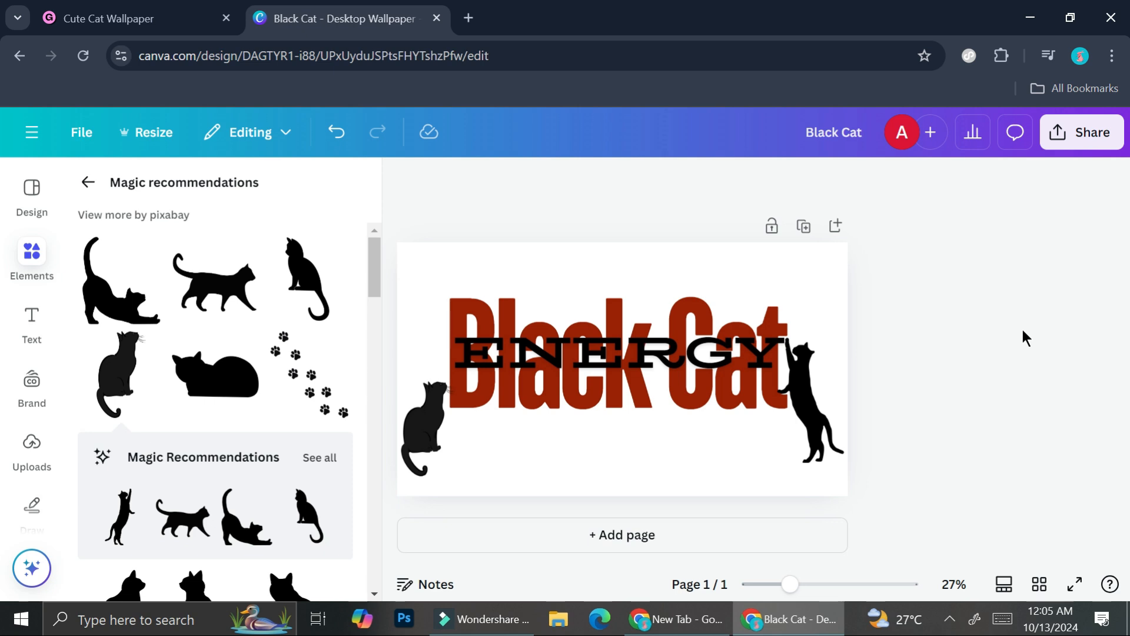
Step: Open the Magic Media image generator and enter the prompt "Black cat playing with white cat"
scroll(37, 359, down, 6)
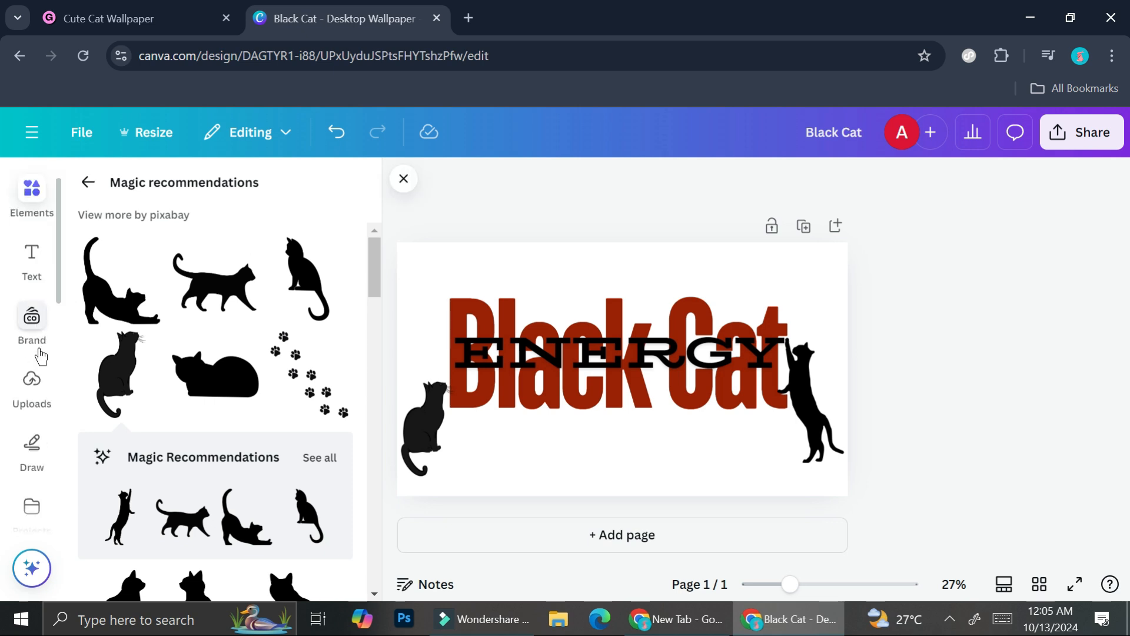
click(32, 375)
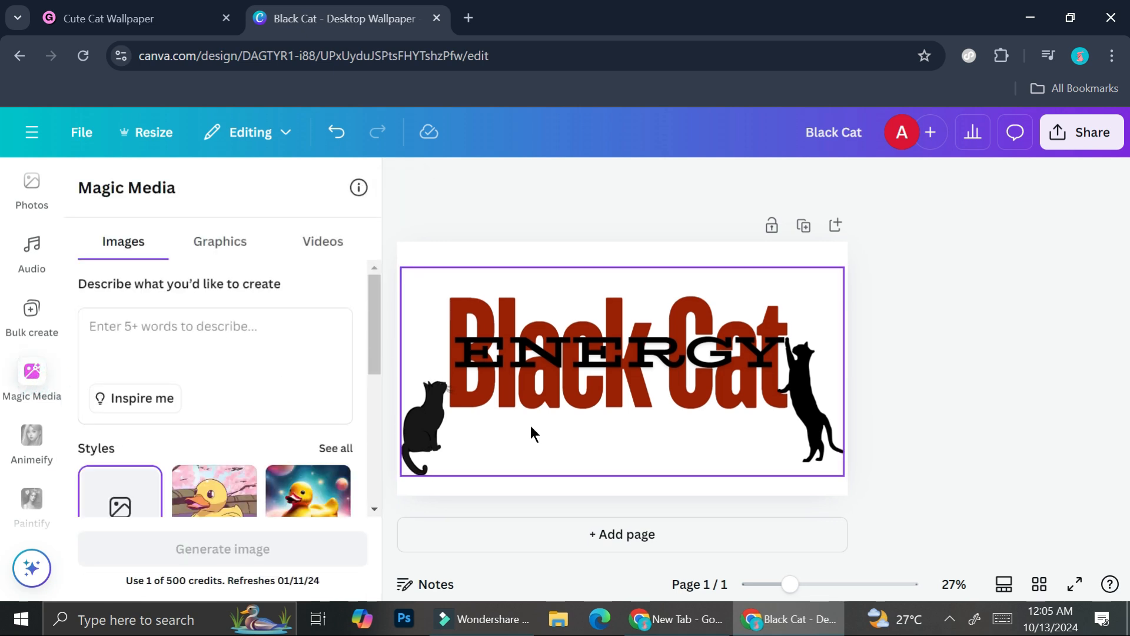
click(252, 351)
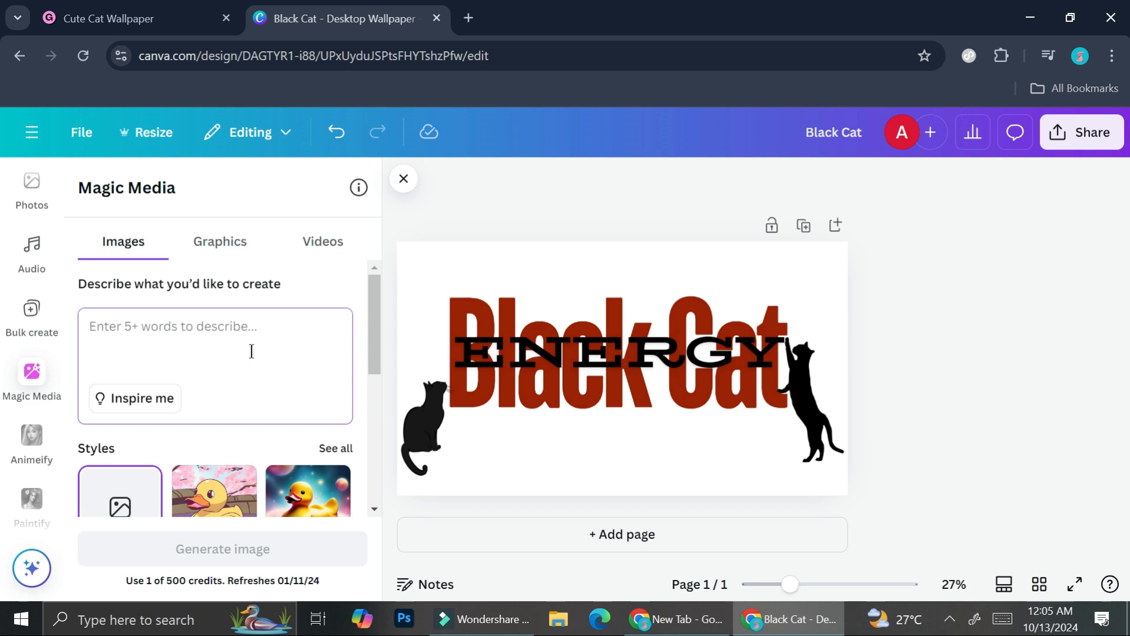
text(Black cat playing with white cat)
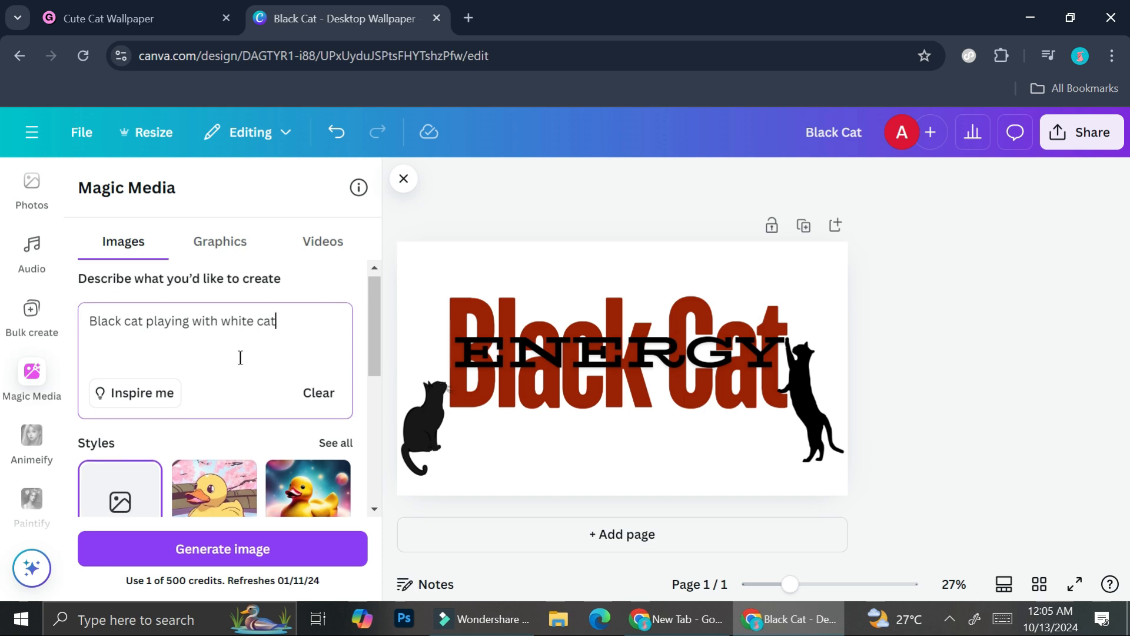
Step: Browse the full set of image styles and choose the Playful style from Digital art
scroll(242, 362, down, 3)
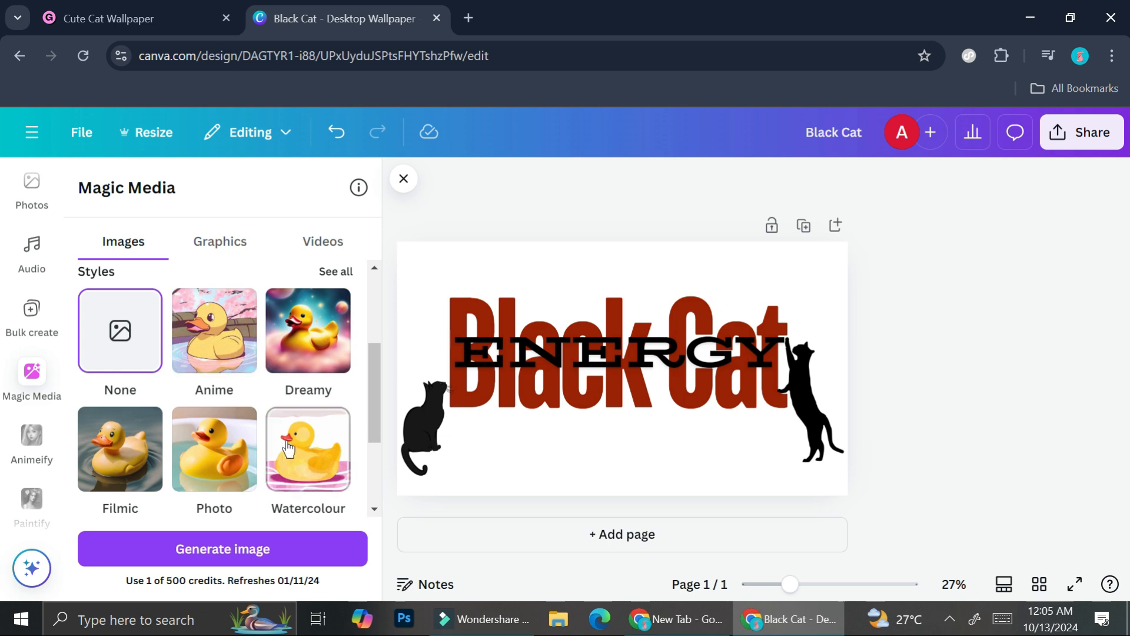
scroll(239, 430, down, 2)
scroll(242, 413, up, 2)
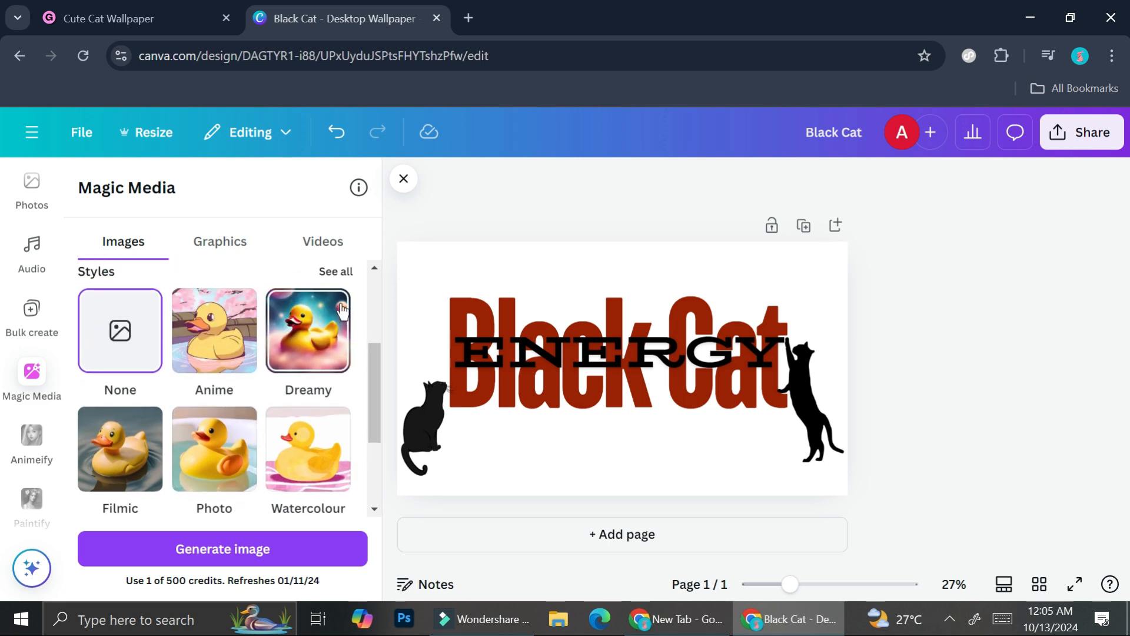
click(334, 270)
scroll(297, 354, down, 2)
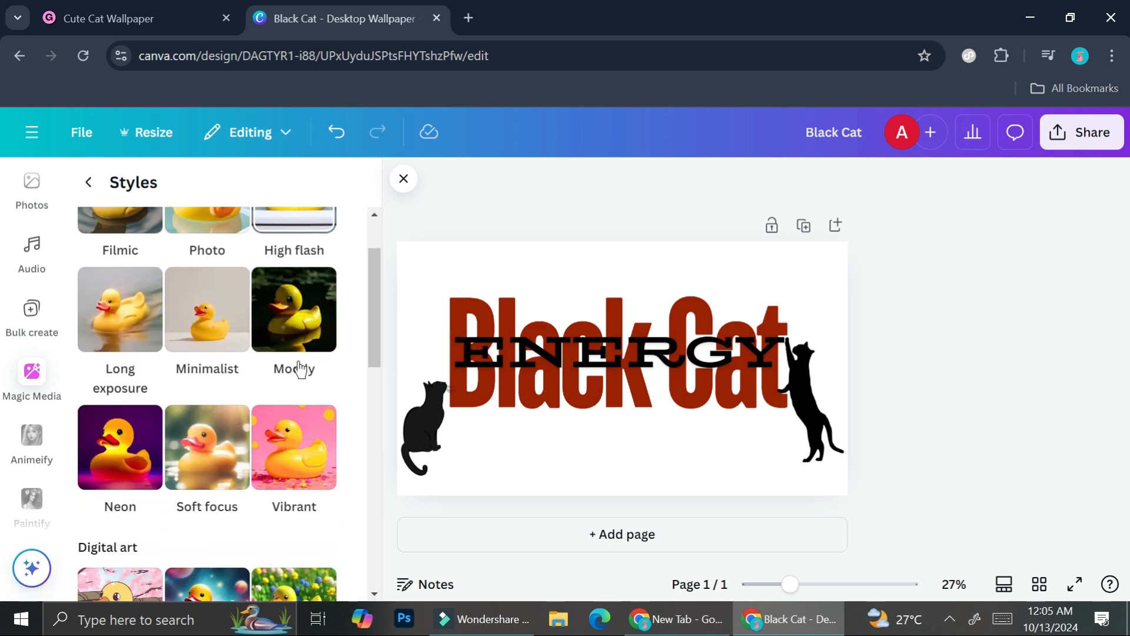
scroll(300, 370, down, 5)
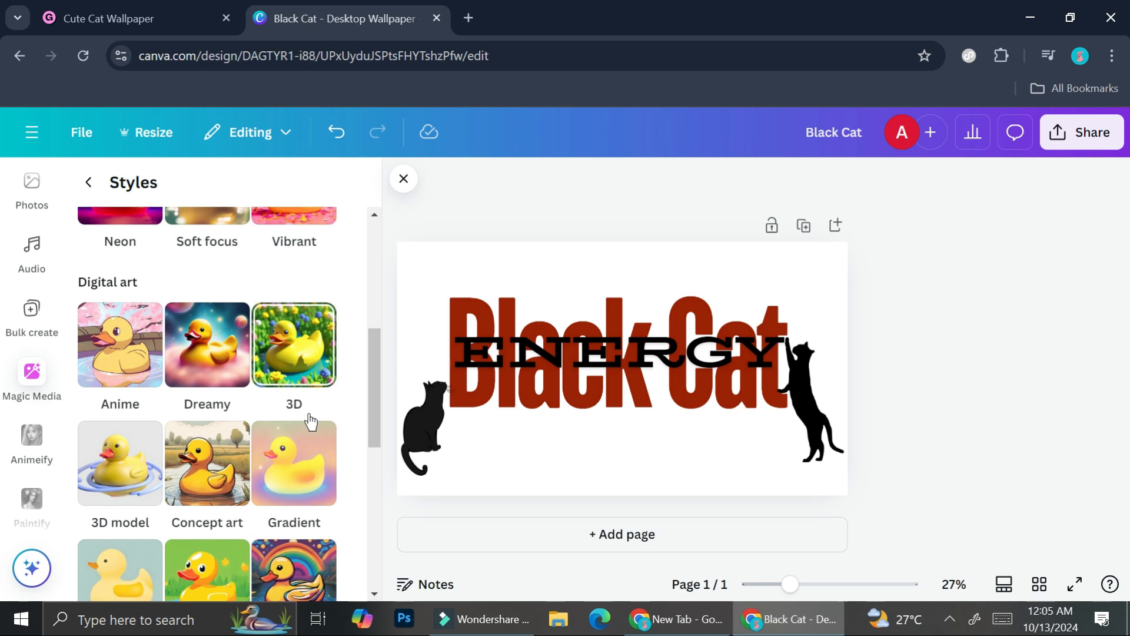
scroll(320, 409, down, 3)
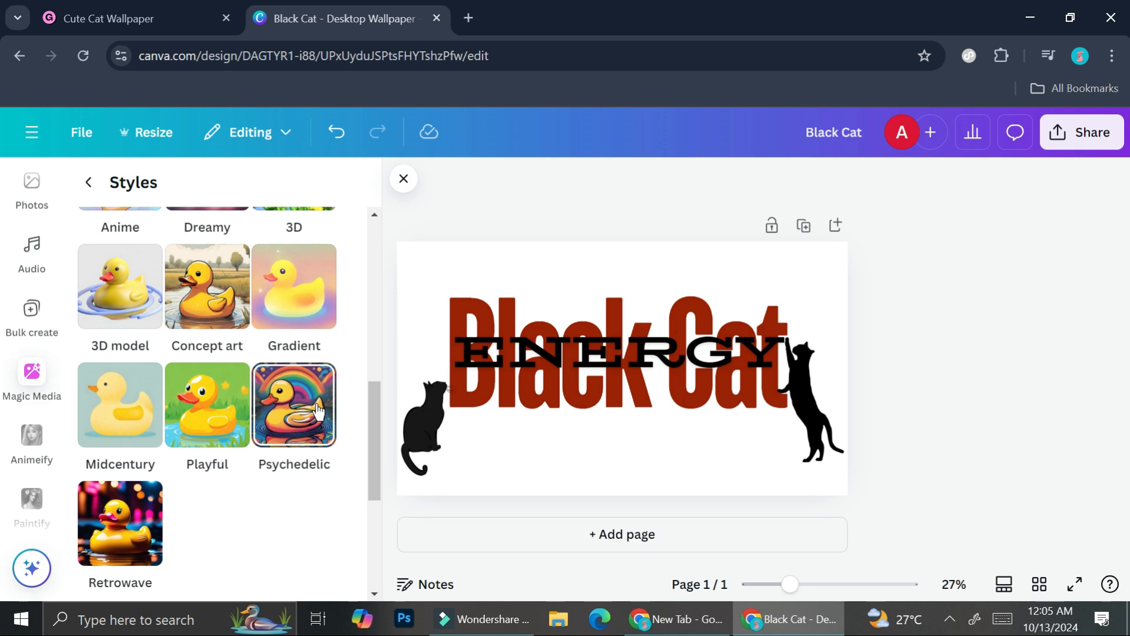
click(219, 417)
Step: Set the aspect ratio to Landscape and generate the cat images
scroll(246, 393, down, 4)
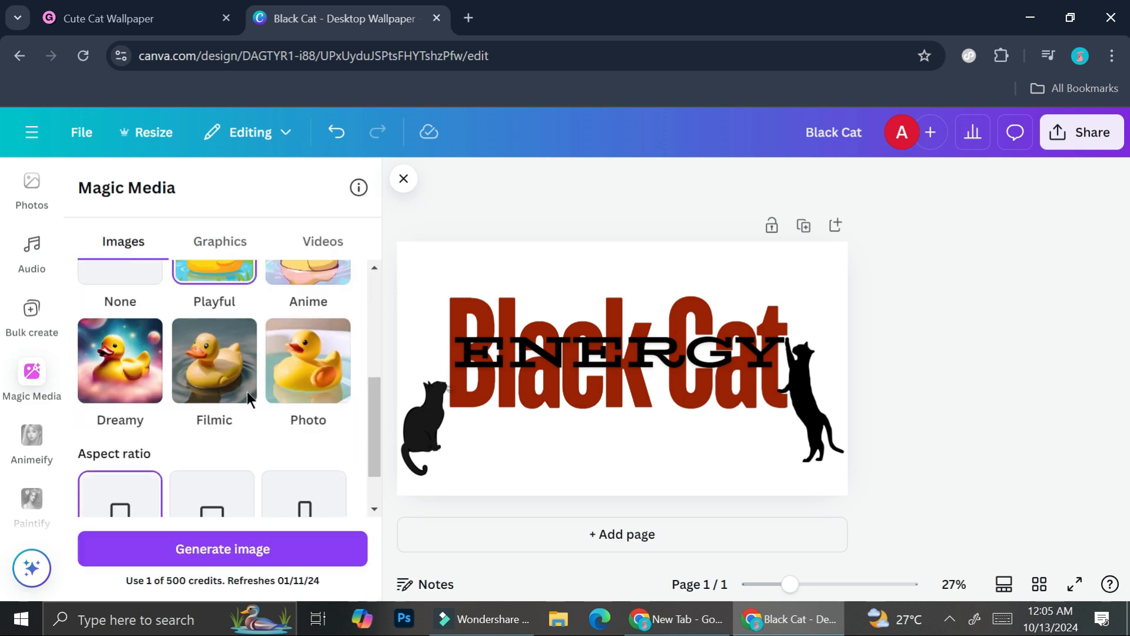
scroll(245, 396, down, 1)
click(222, 460)
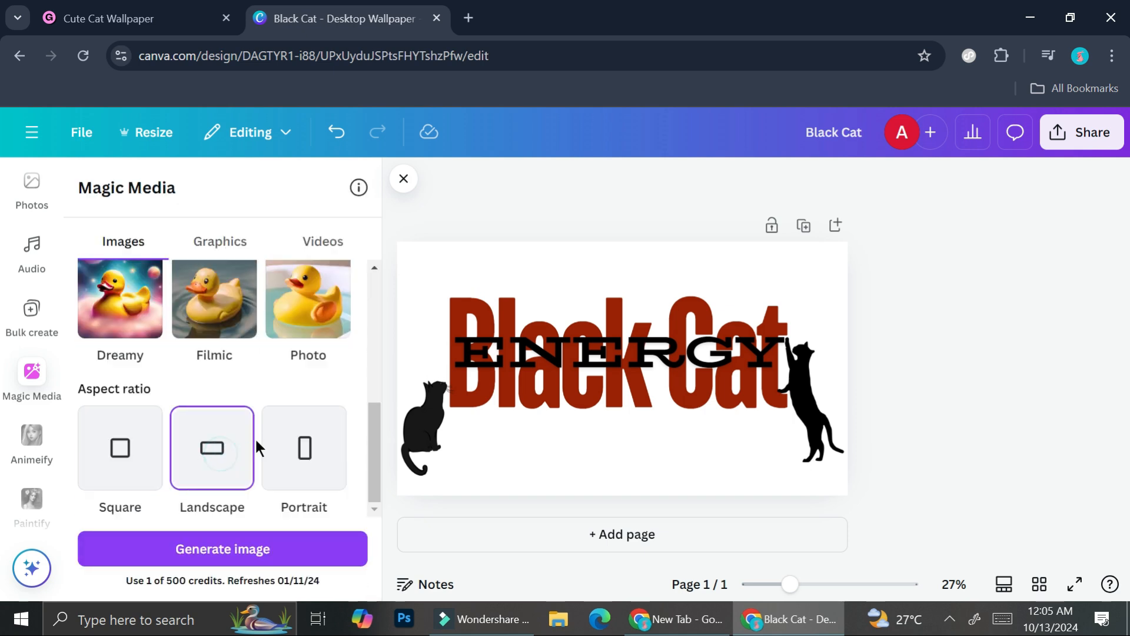
click(229, 546)
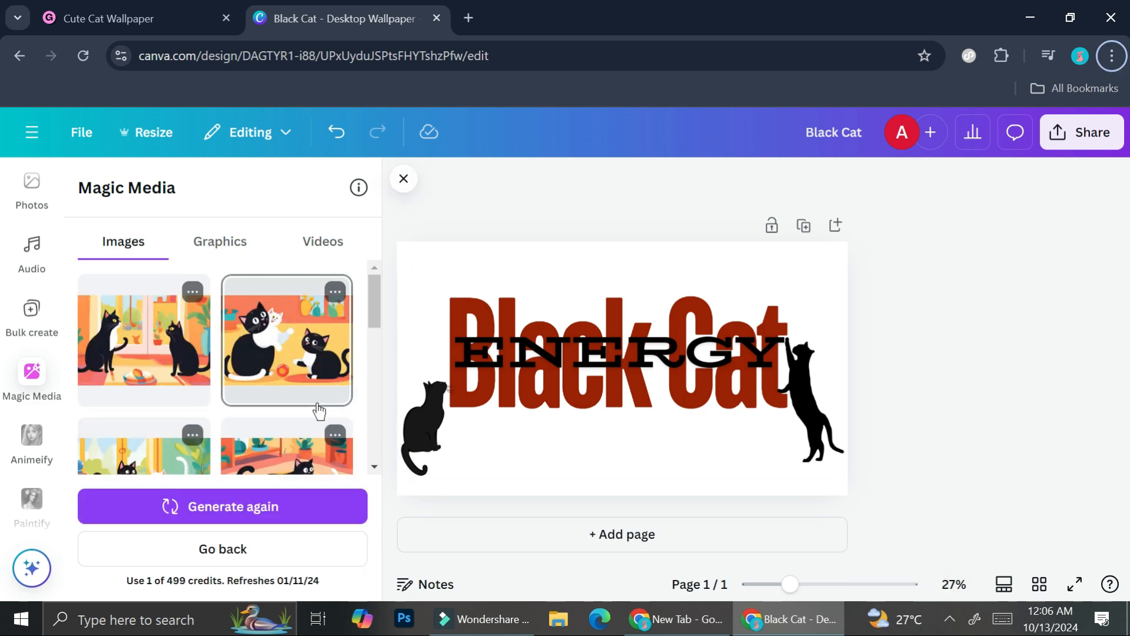
Step: Add a second page, place the generated black cat and white kitten image on it and enlarge it to cover the page
scroll(281, 396, down, 3)
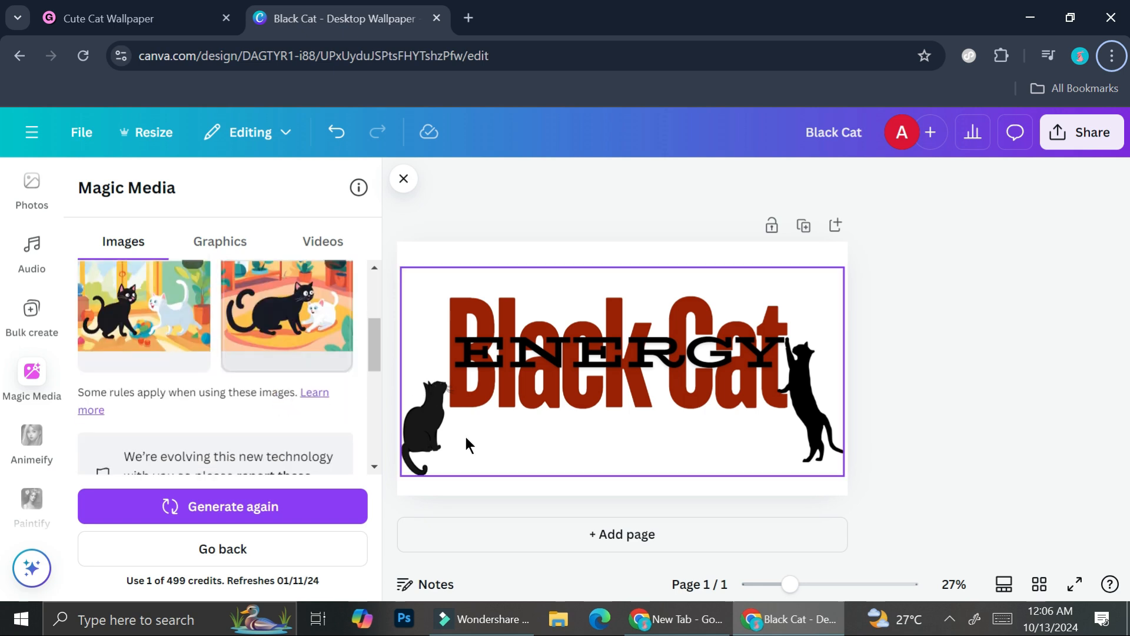
click(598, 535)
click(308, 326)
drag(656, 396, 517, 333)
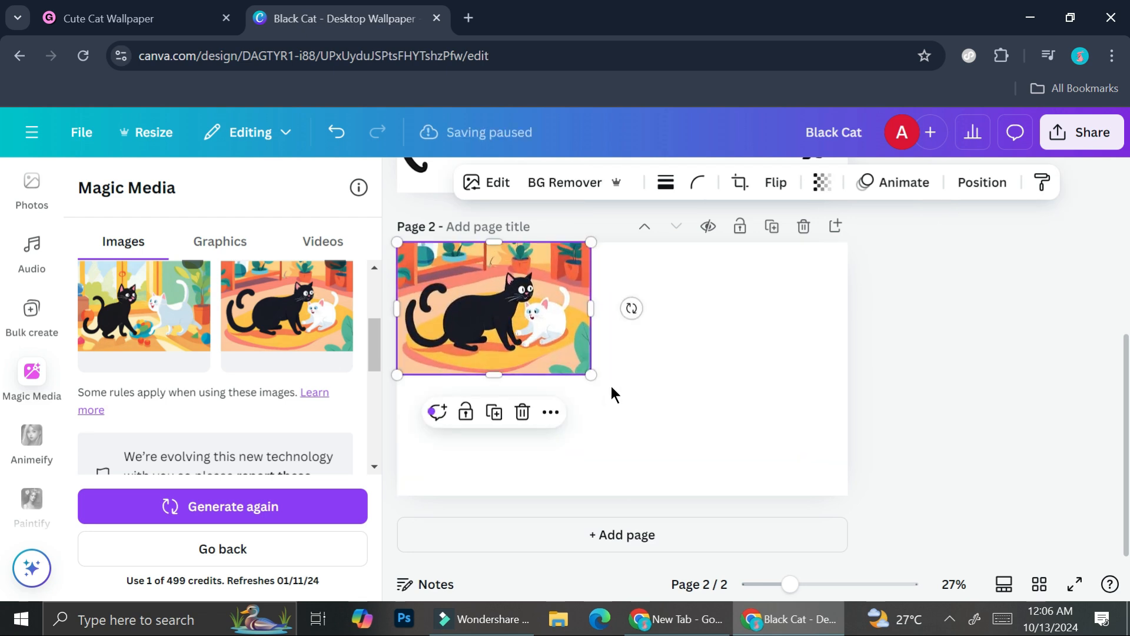
drag(590, 374, 921, 485)
drag(717, 413, 702, 373)
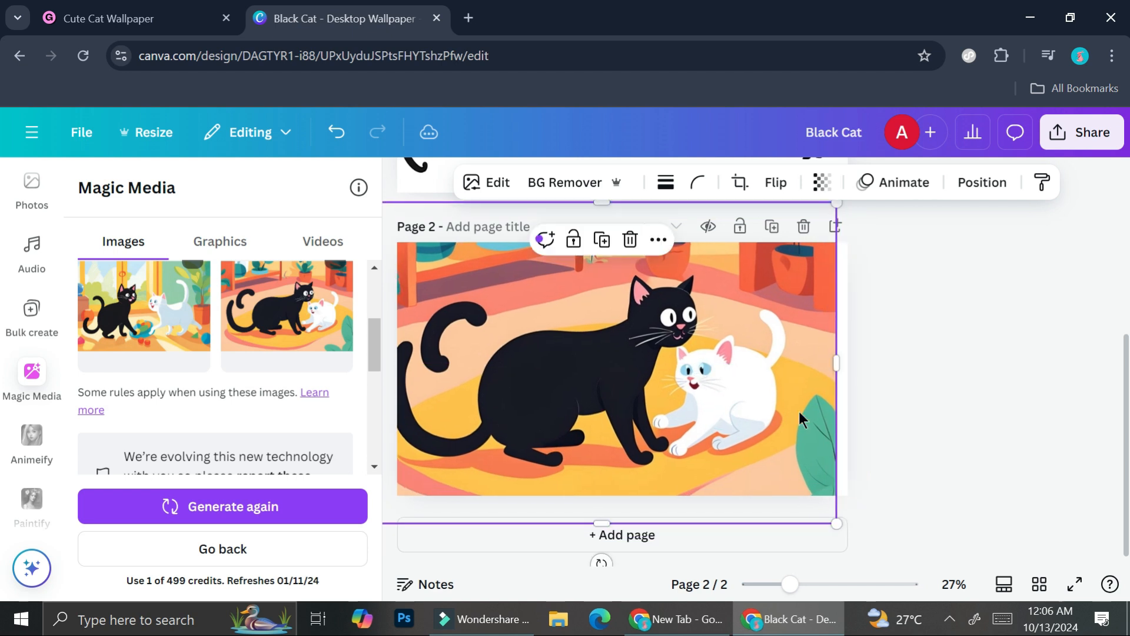
Step: Delete the second page containing the generated cat image
scroll(804, 387, up, 3)
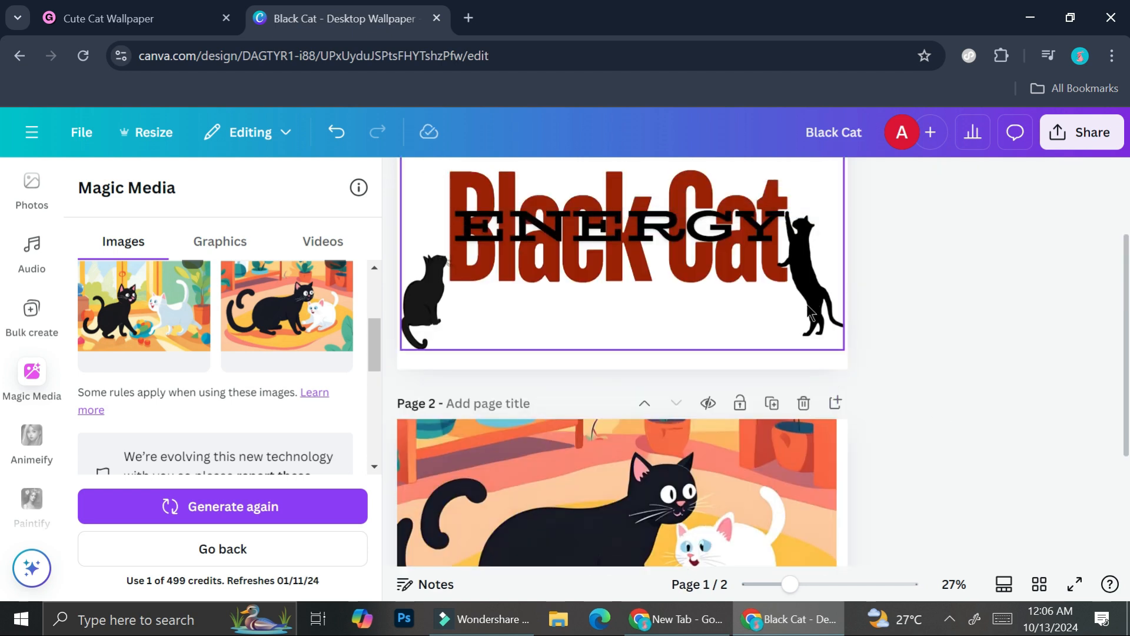
click(804, 403)
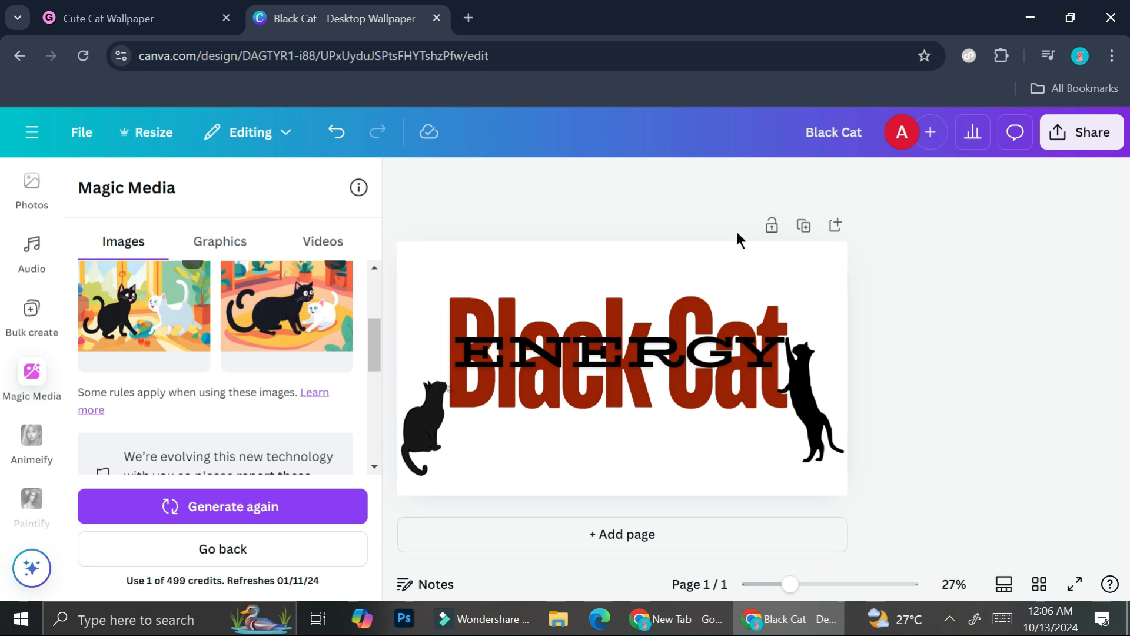
Step: Open the Canva home page in a new browser tab, keeping the wallpaper design open and closing its side menu
click(33, 133)
right_click(109, 147)
click(154, 163)
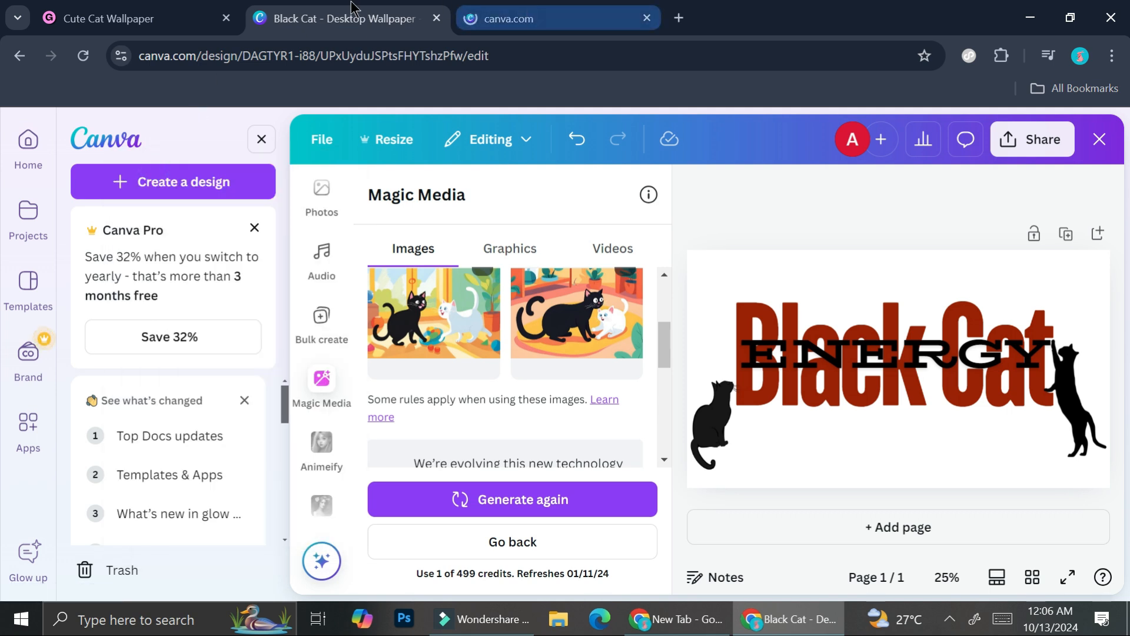
click(261, 140)
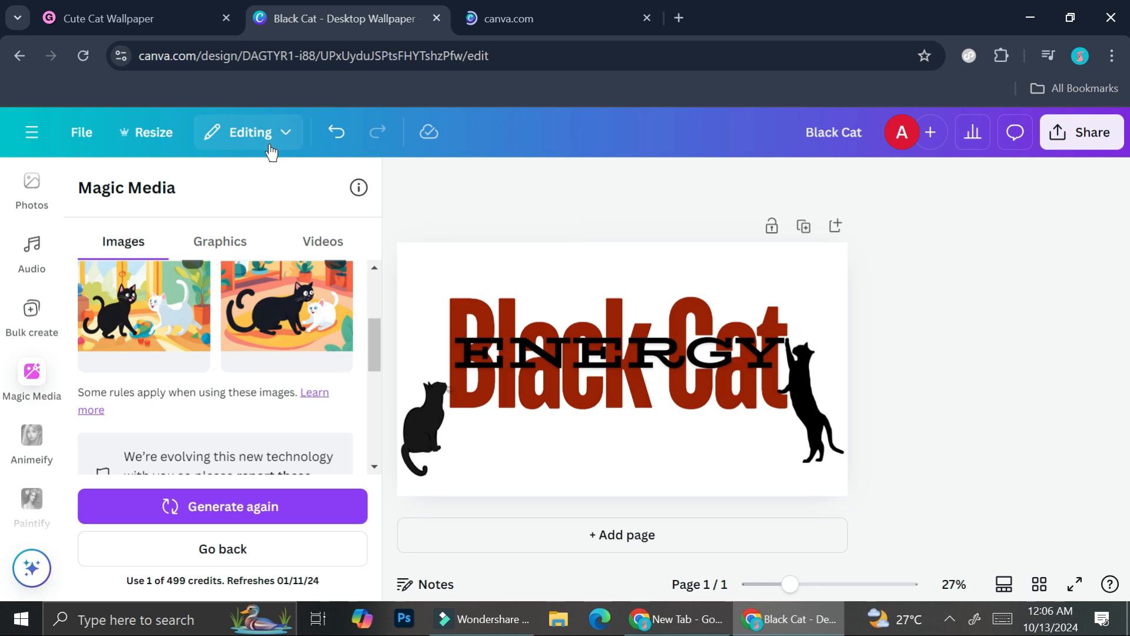
Step: Switch to the Gumroad product page and check the image size requirements for the thumbnail and cover
click(121, 18)
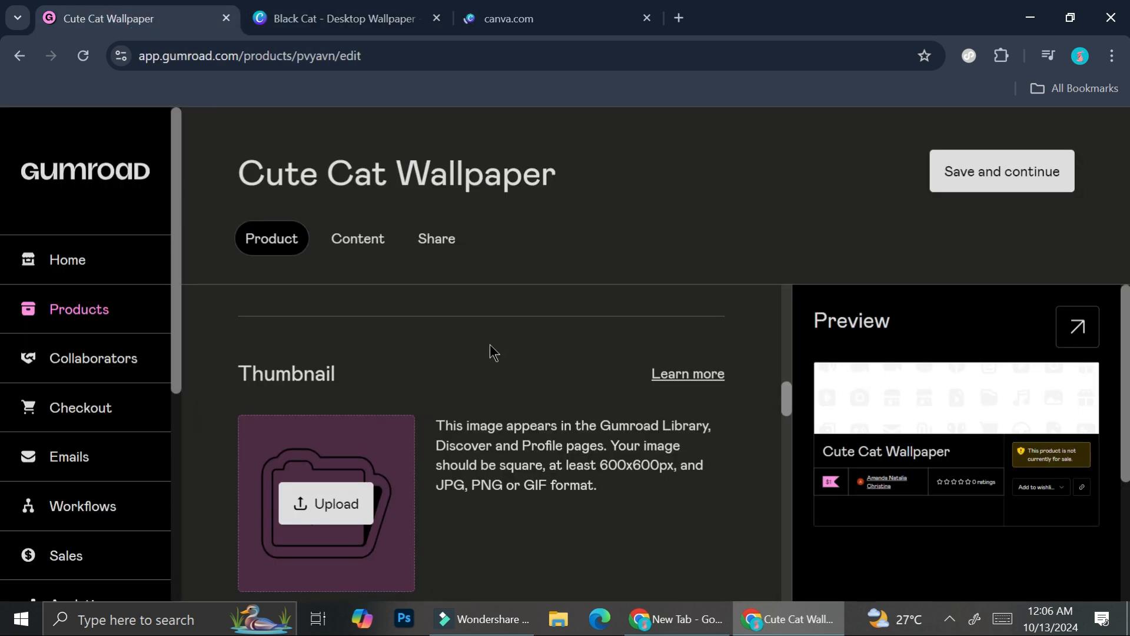
scroll(391, 405, down, 2)
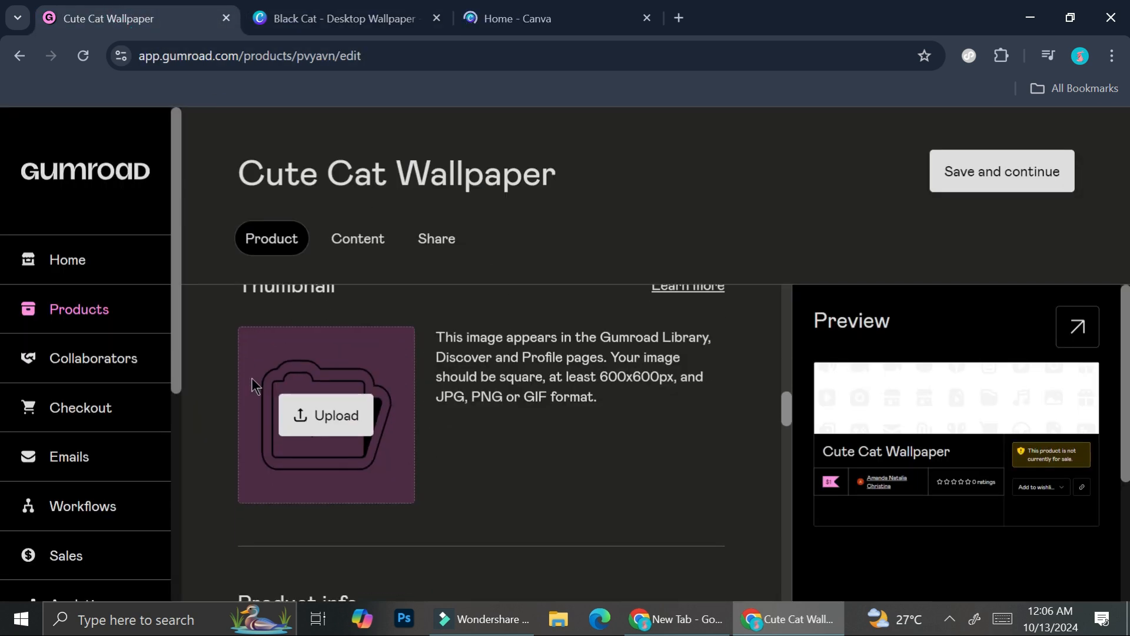
scroll(377, 407, up, 5)
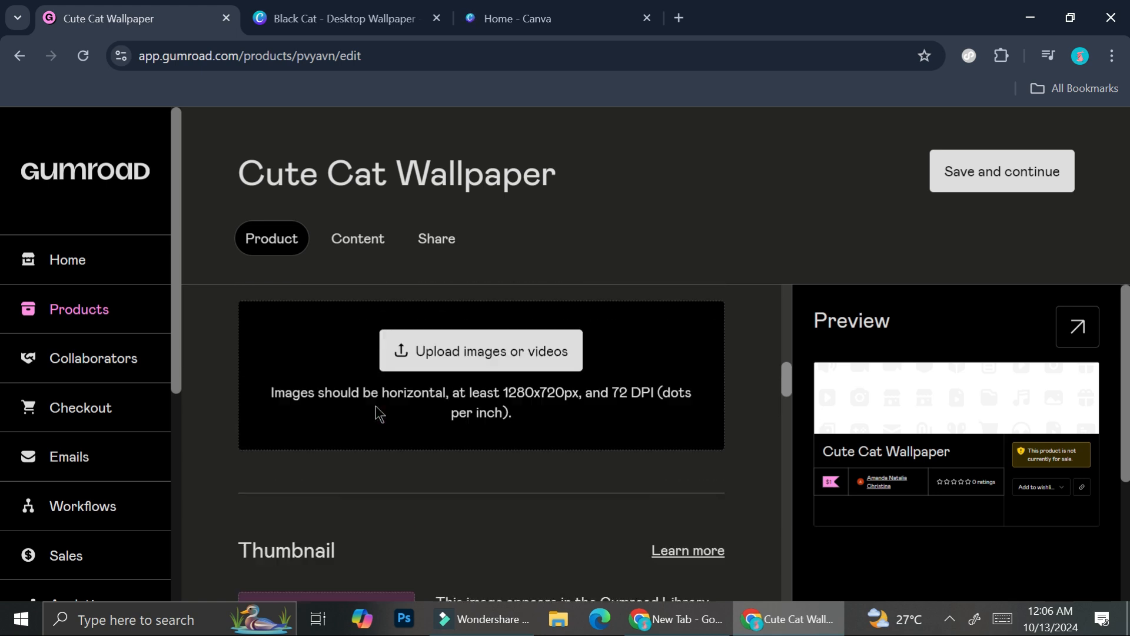
drag(509, 478, 580, 489)
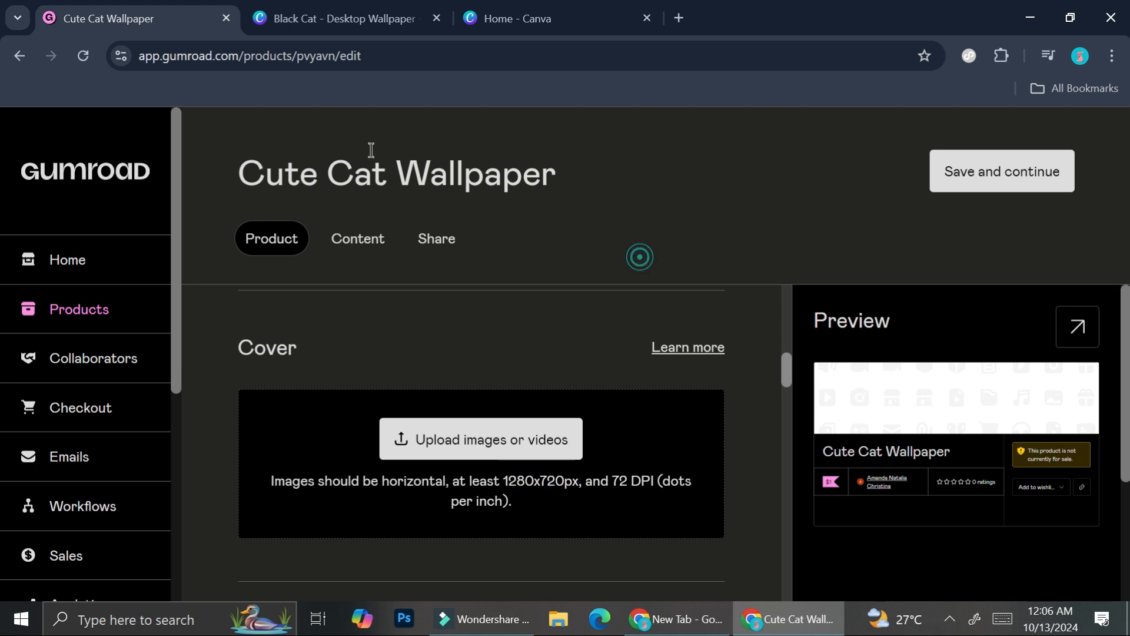
Step: Switch back to the Canva wallpaper design, make a resized copy as Instagram Post (Square), 1080 × 1080 px, and open it
click(365, 14)
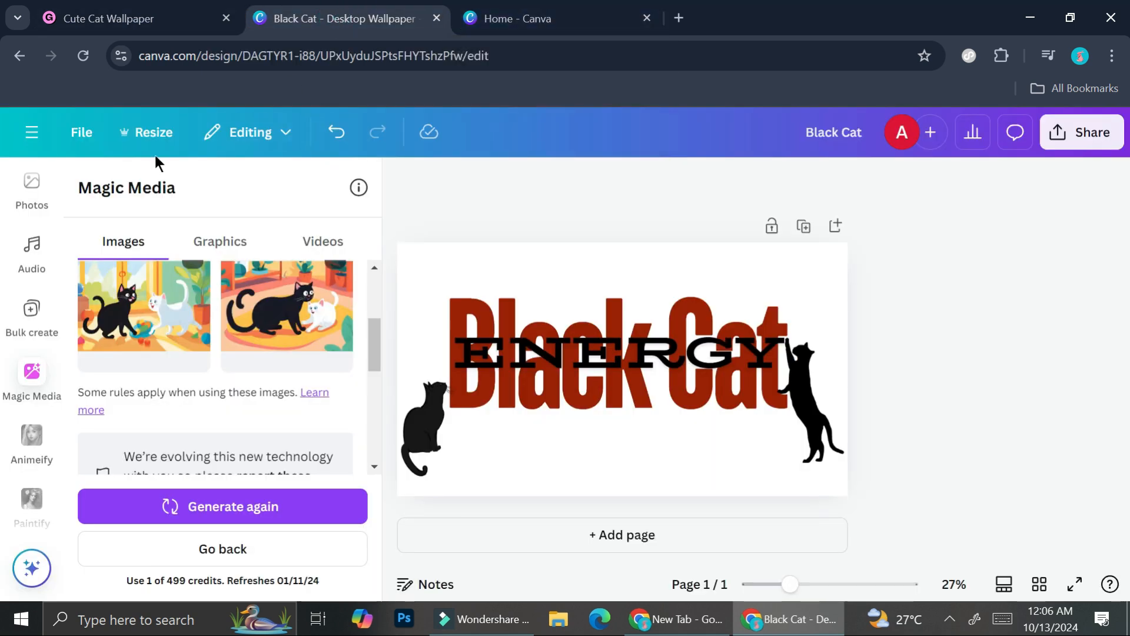
click(158, 130)
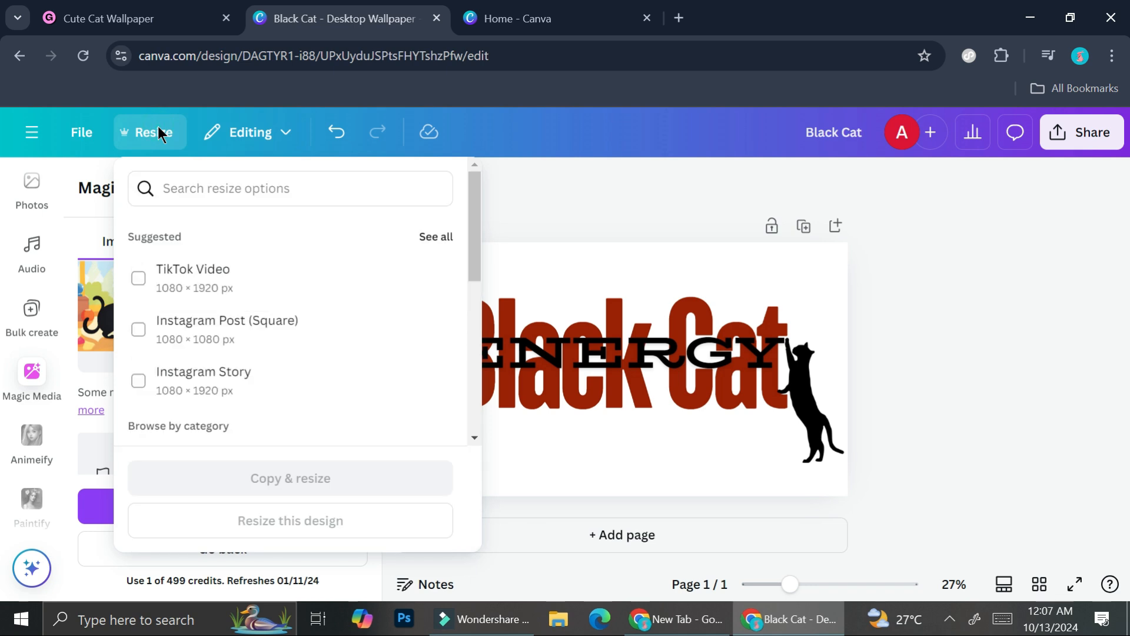
scroll(291, 325, down, 2)
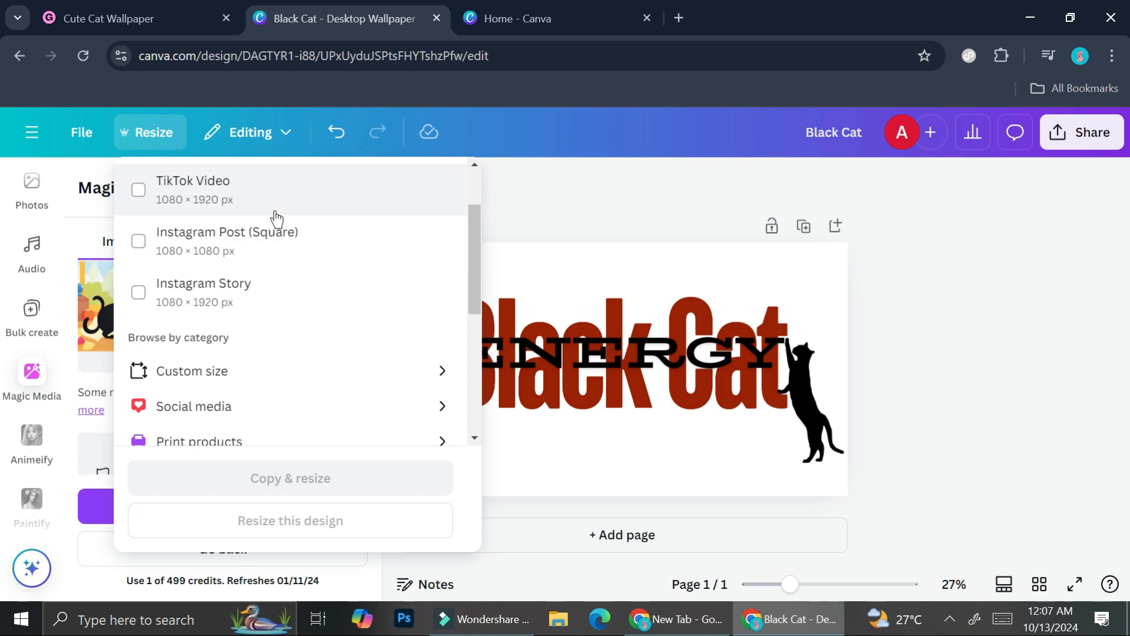
click(184, 253)
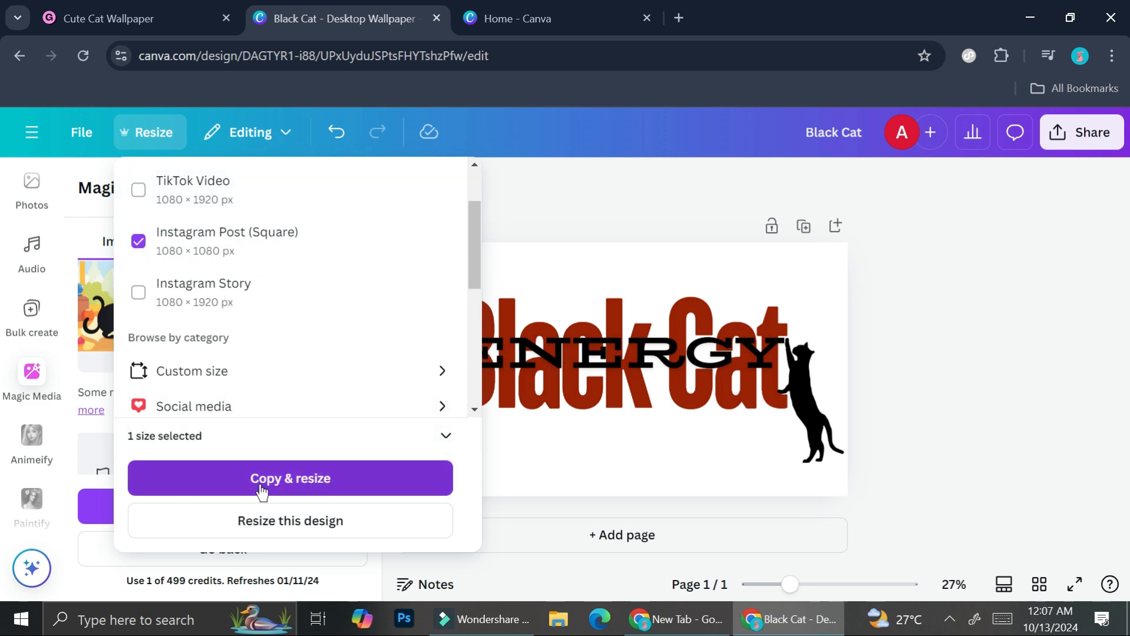
click(291, 481)
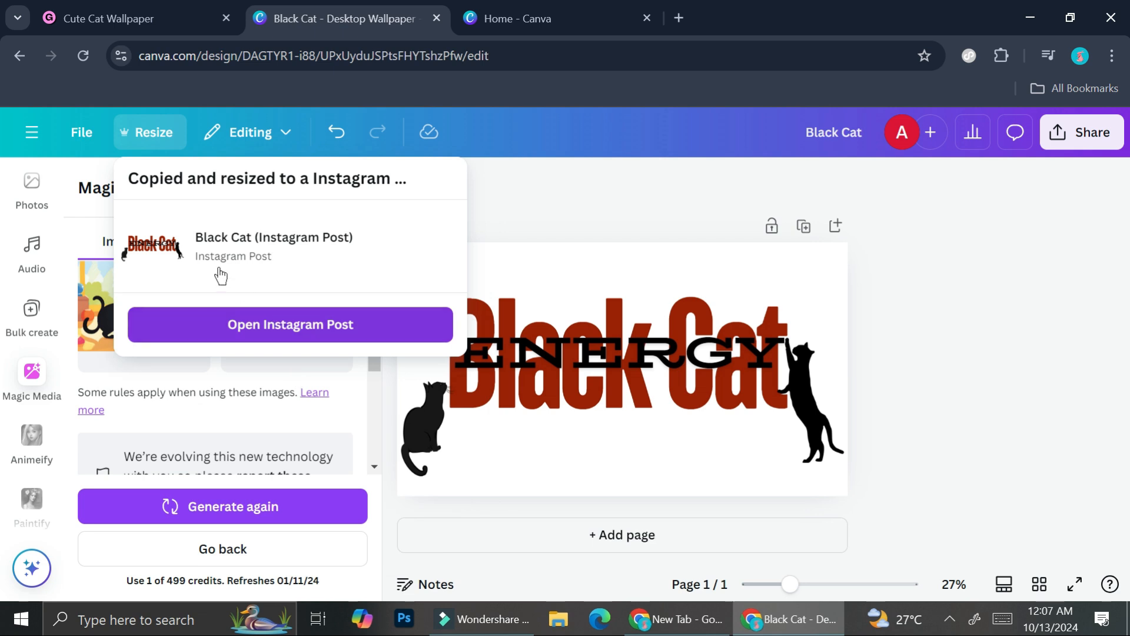
click(250, 321)
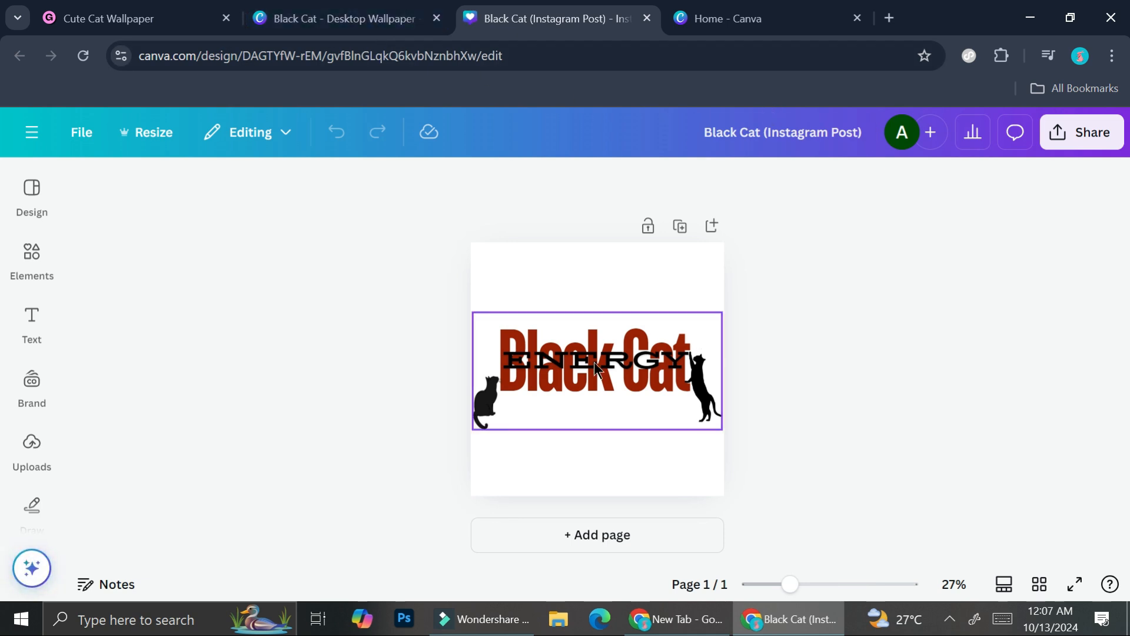
Step: From the Canva home page, create a new custom-size design of 1280 × 720 px for the product cover
click(280, 16)
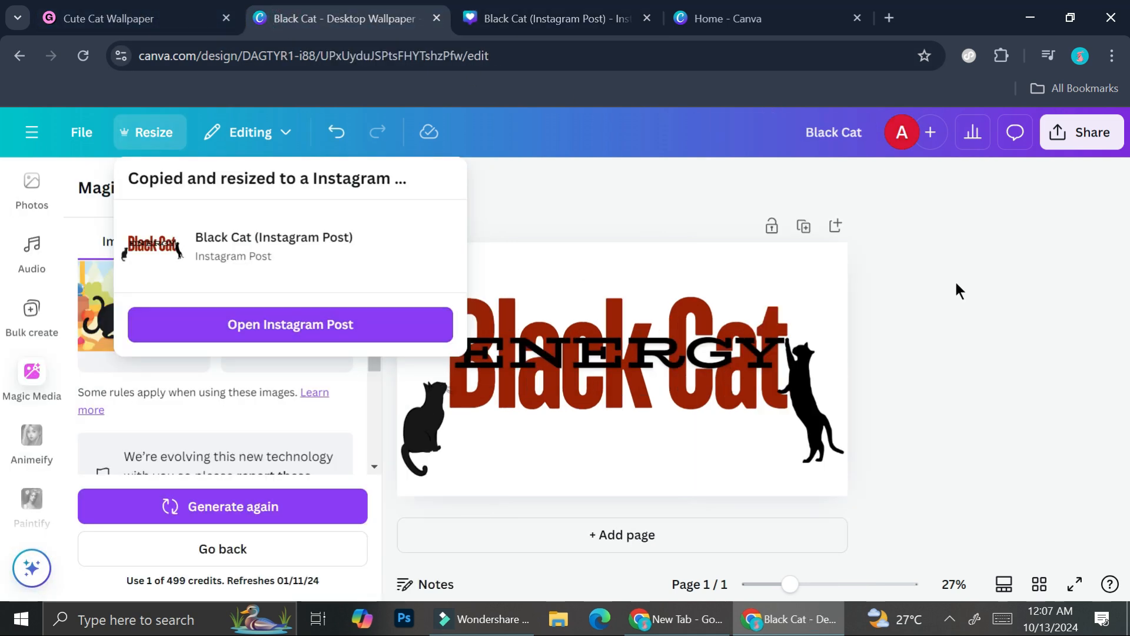
click(815, 9)
click(173, 182)
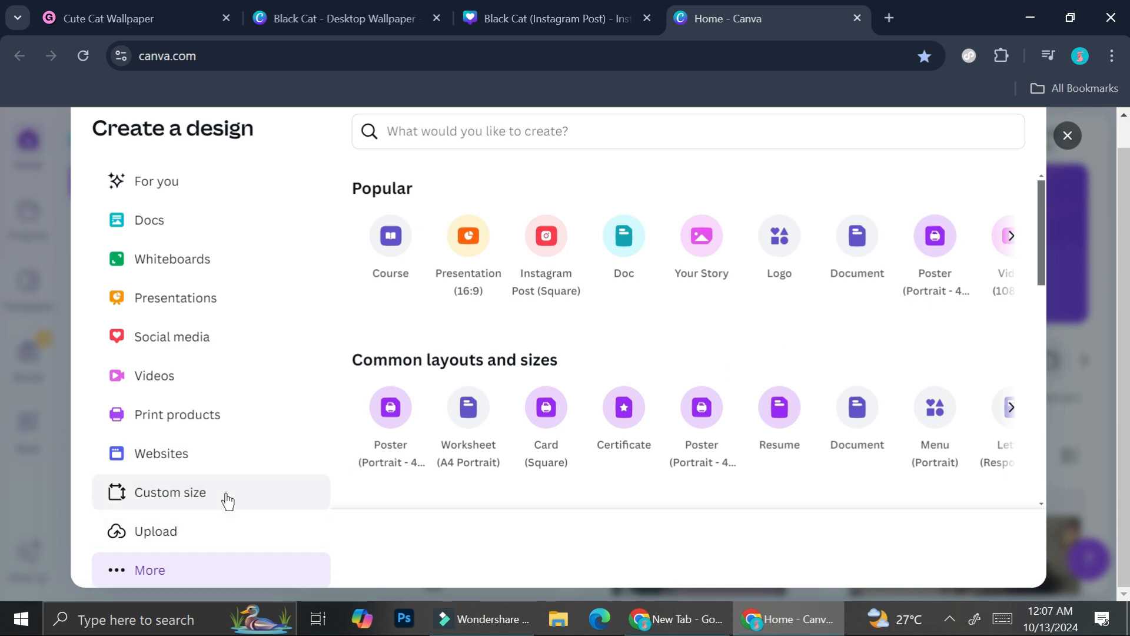
click(178, 500)
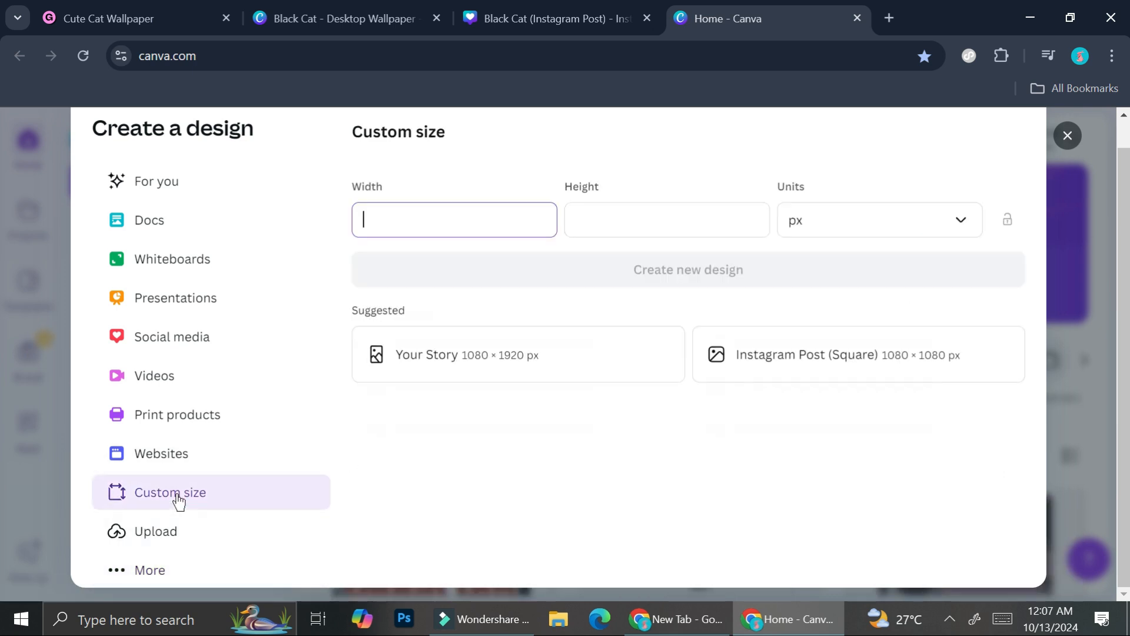
click(65, 20)
click(651, 225)
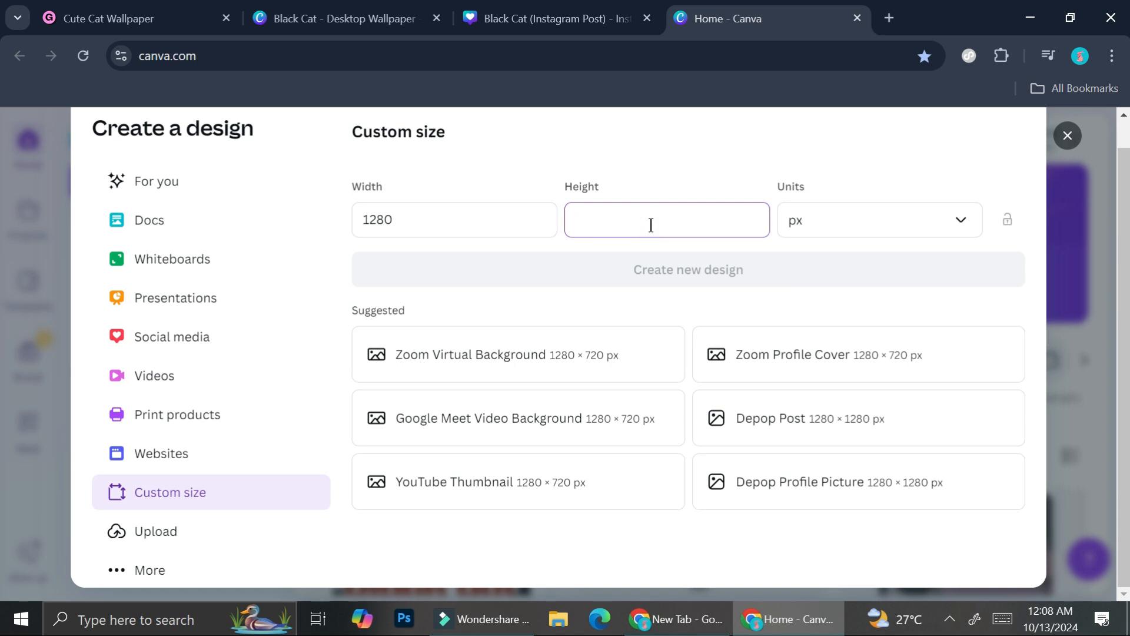
text(720)
click(634, 268)
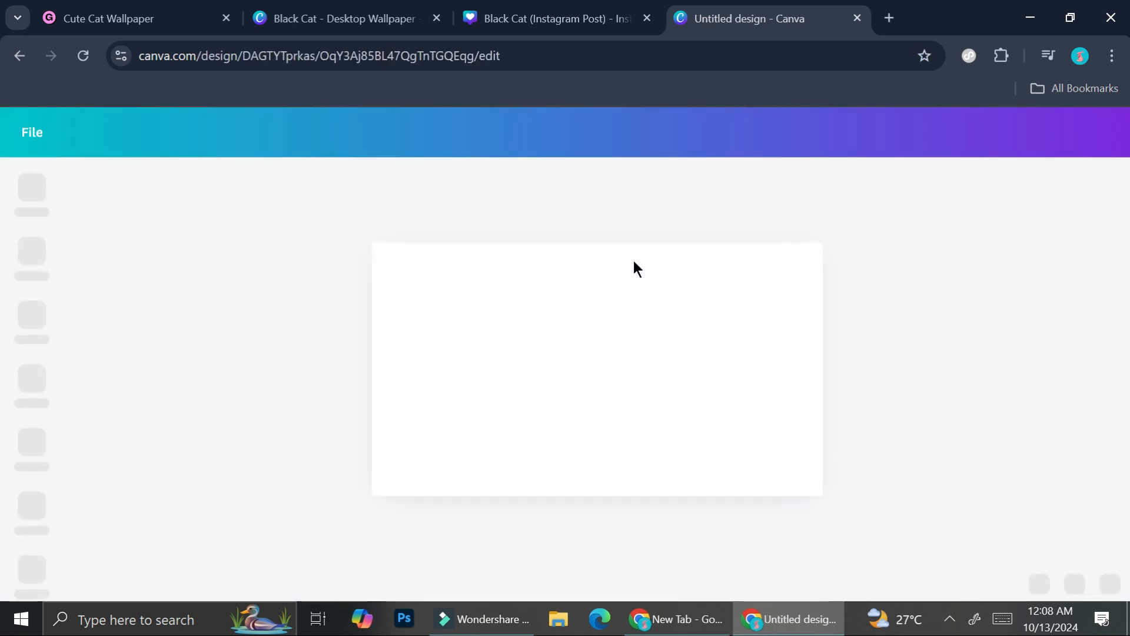
Step: Copy the Black Cat Energy artwork from the wallpaper design into the 1280 × 720 px cover design and center it vertically
click(353, 18)
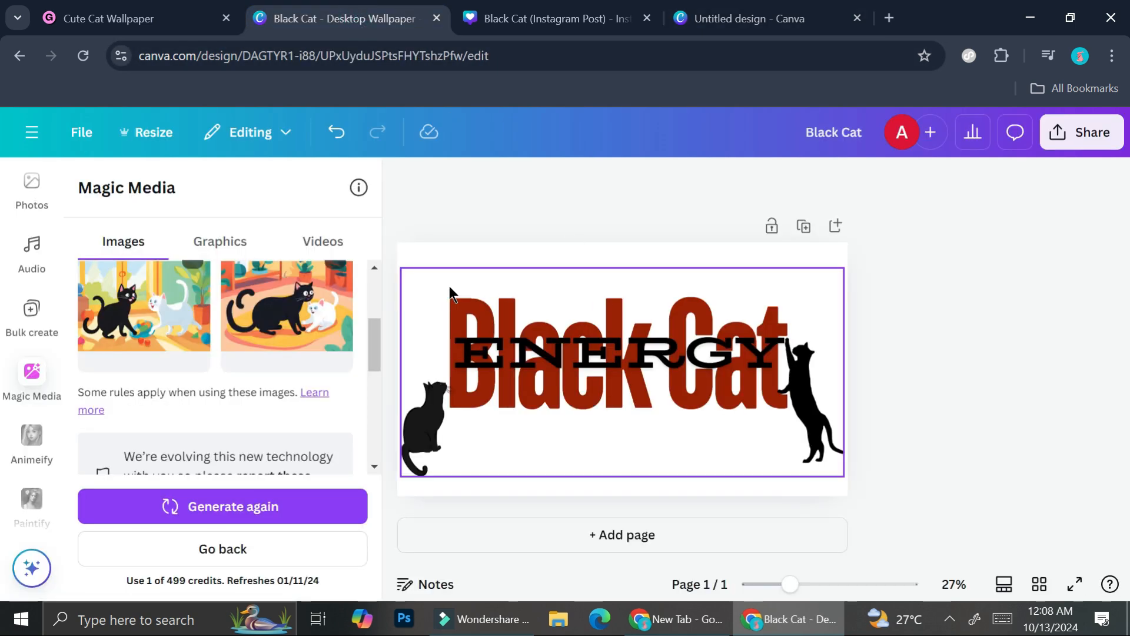
click(480, 295)
click(412, 252)
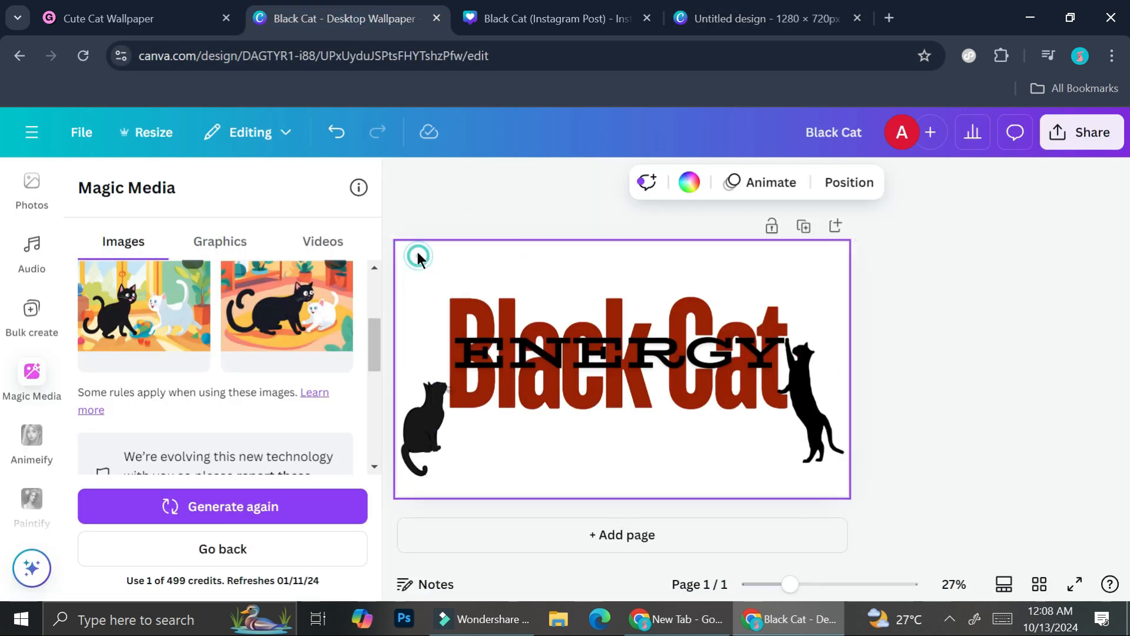
drag(410, 247, 827, 481)
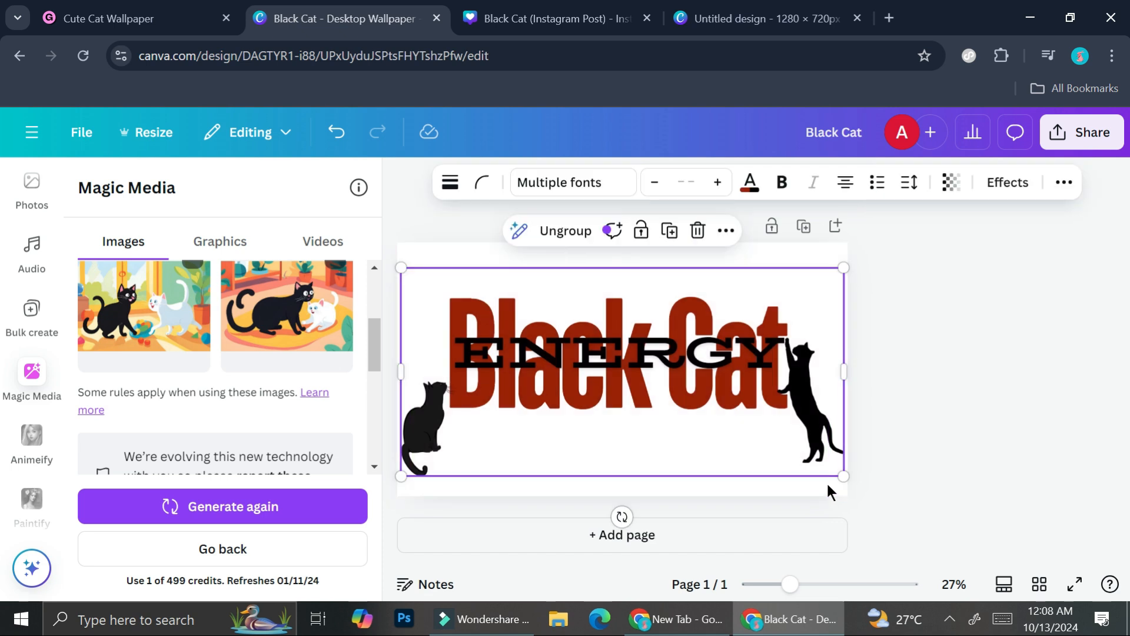
click(807, 19)
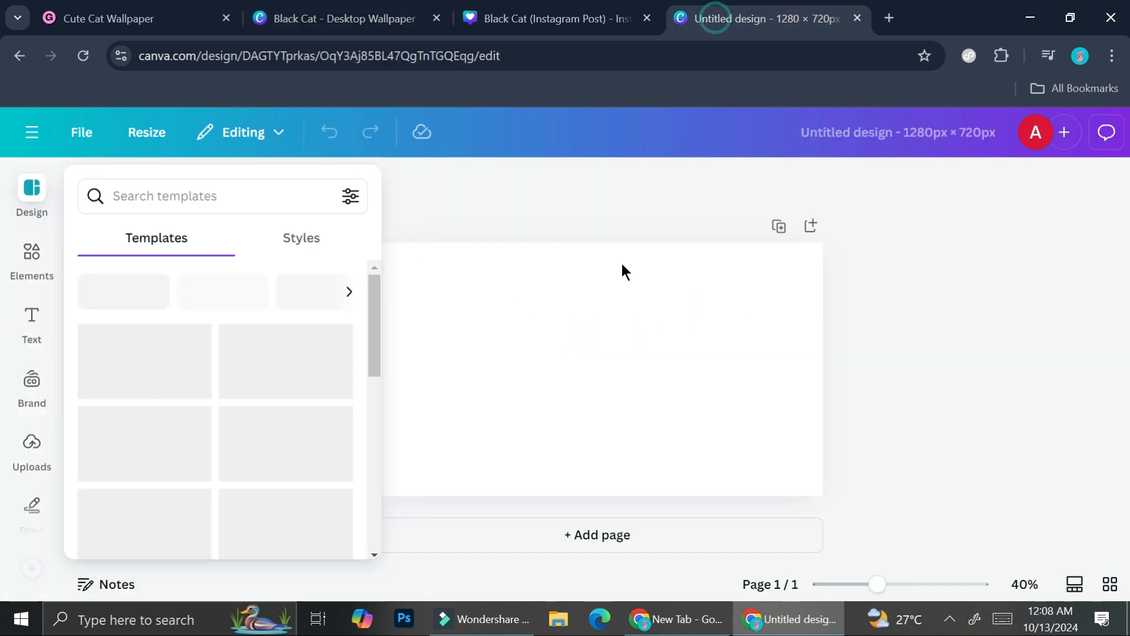
click(578, 353)
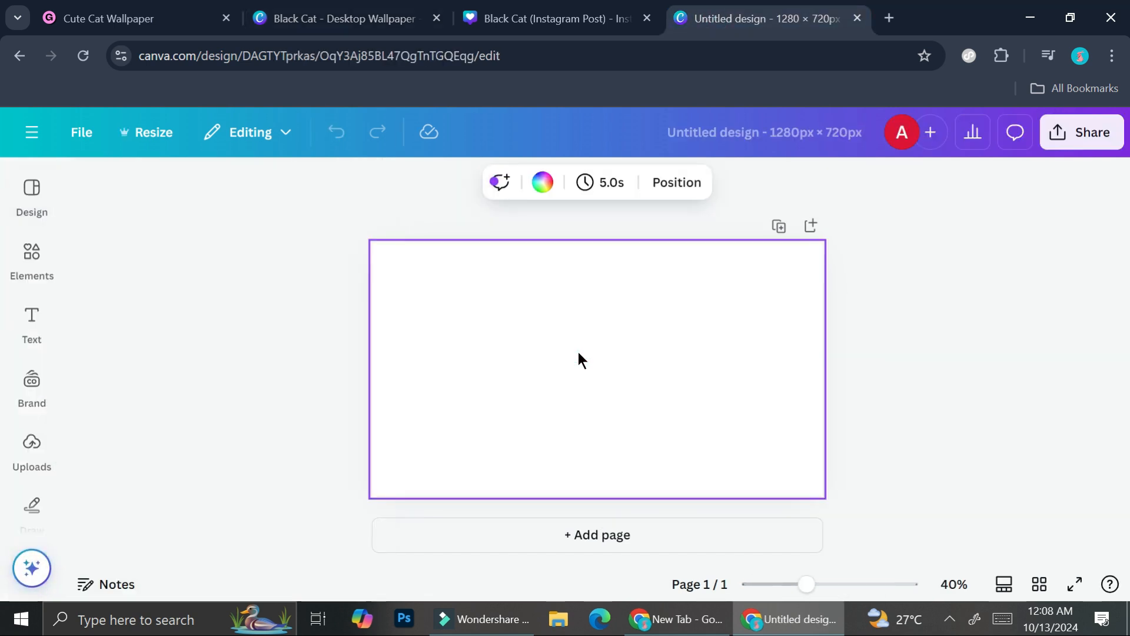
key(ctrl+v)
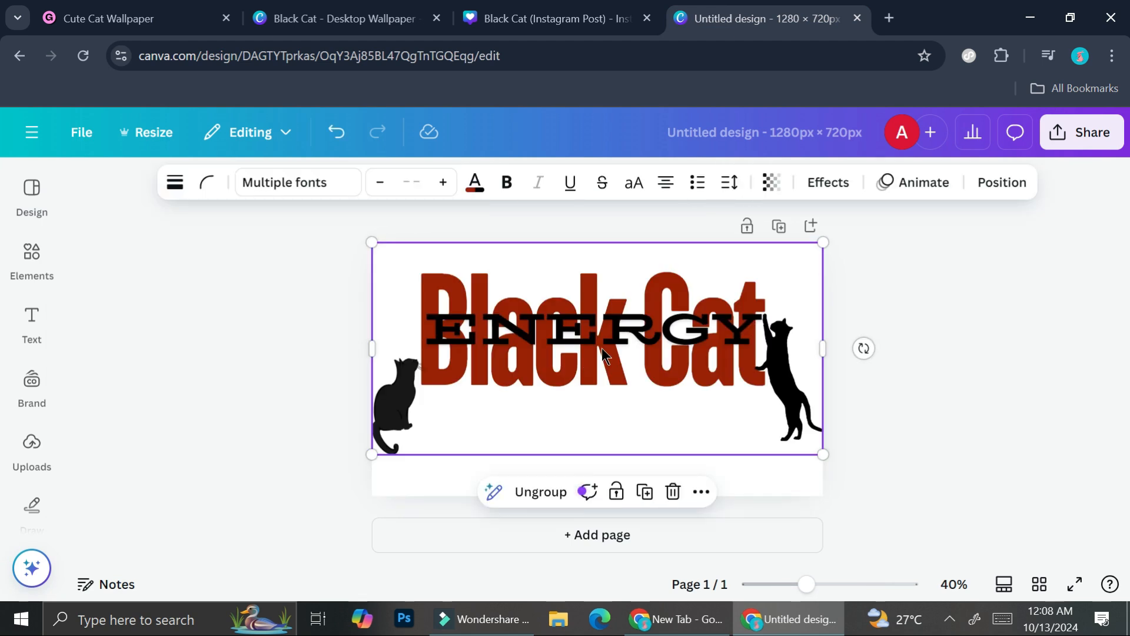
drag(663, 329, 662, 352)
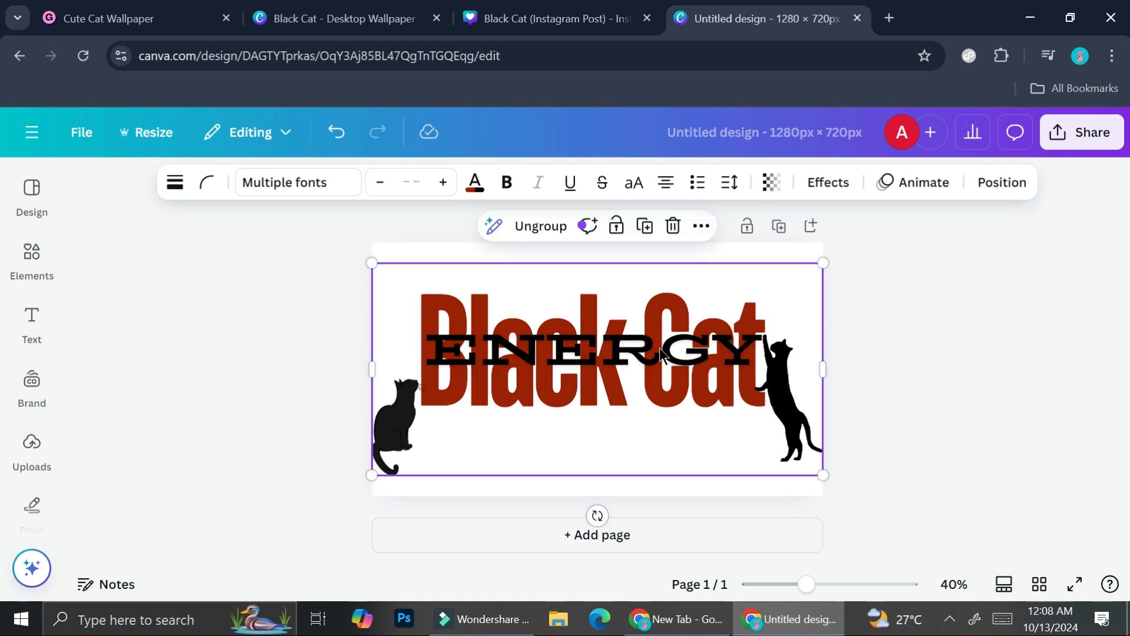
click(581, 9)
click(739, 9)
click(997, 364)
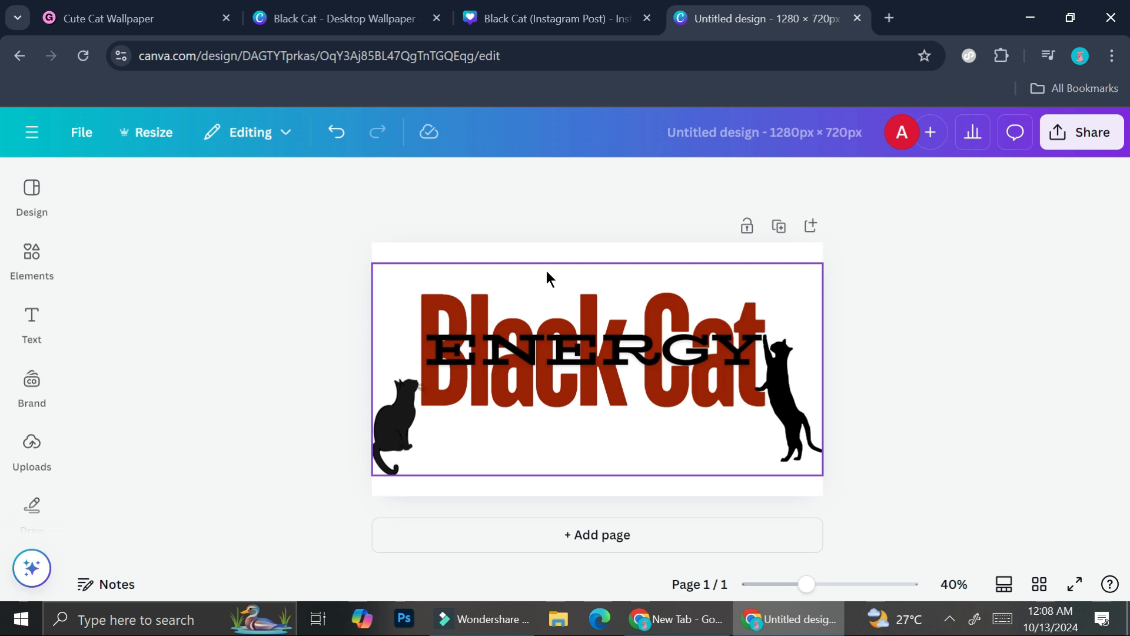
Step: Add a text box reading "SUNSHINE DESIGN" to the cover design
click(42, 342)
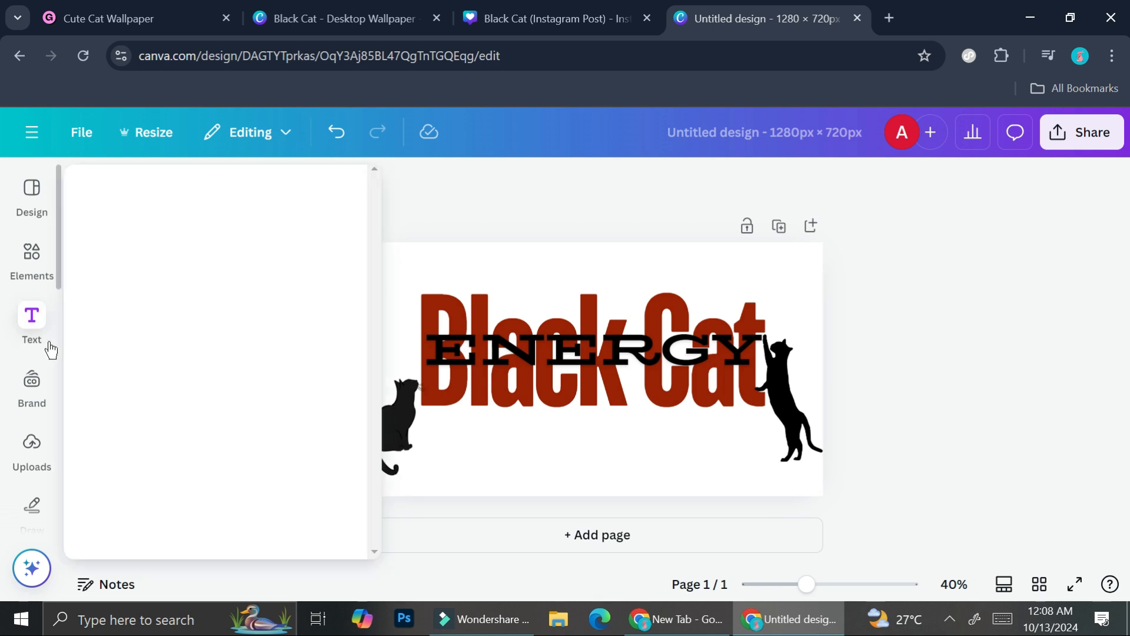
click(265, 252)
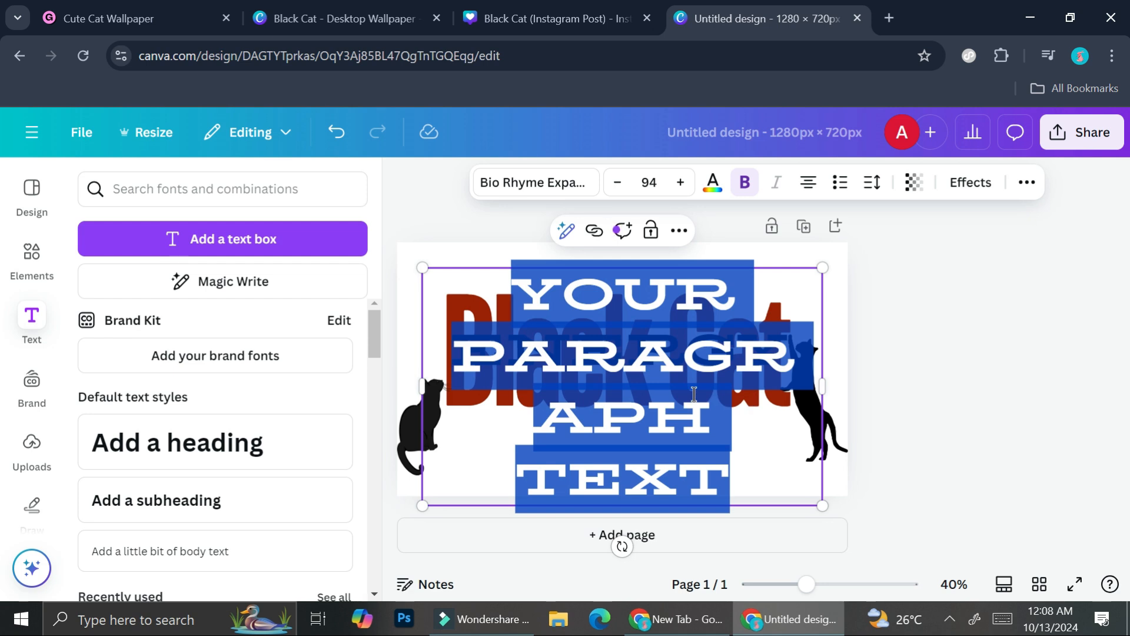
text(SUNSHINE ENERGY)
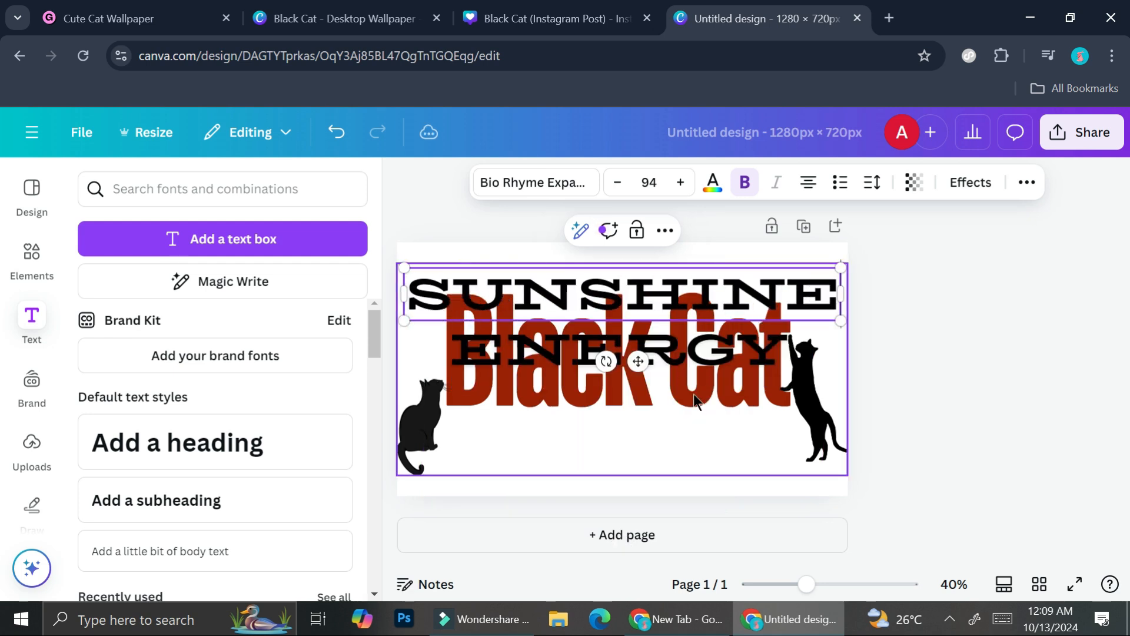
text( D)
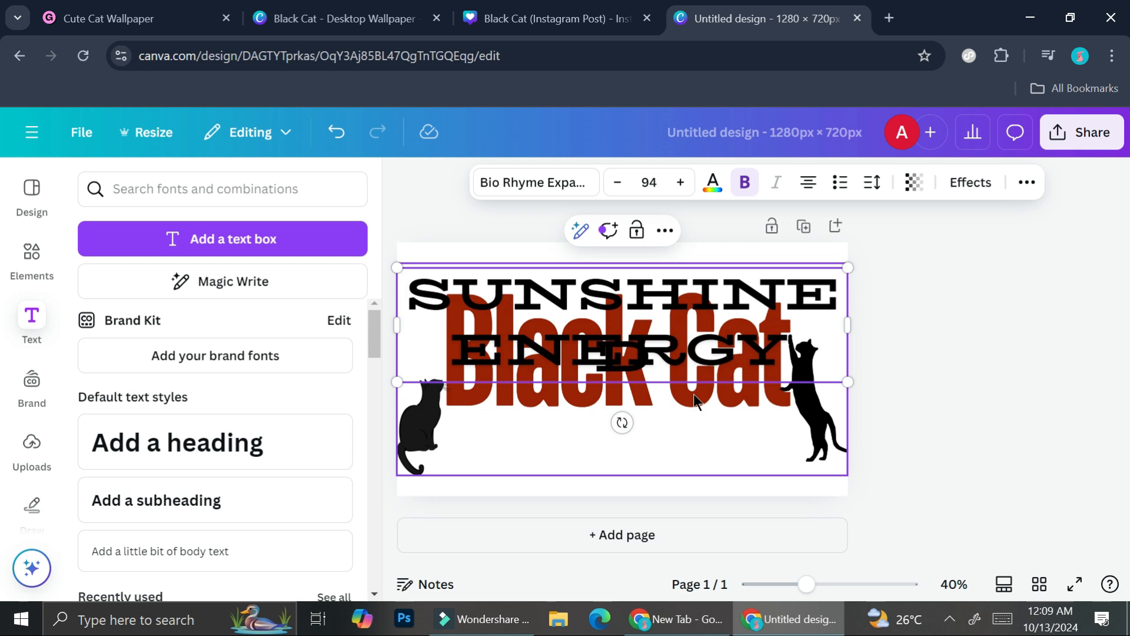
key(BackSpace)
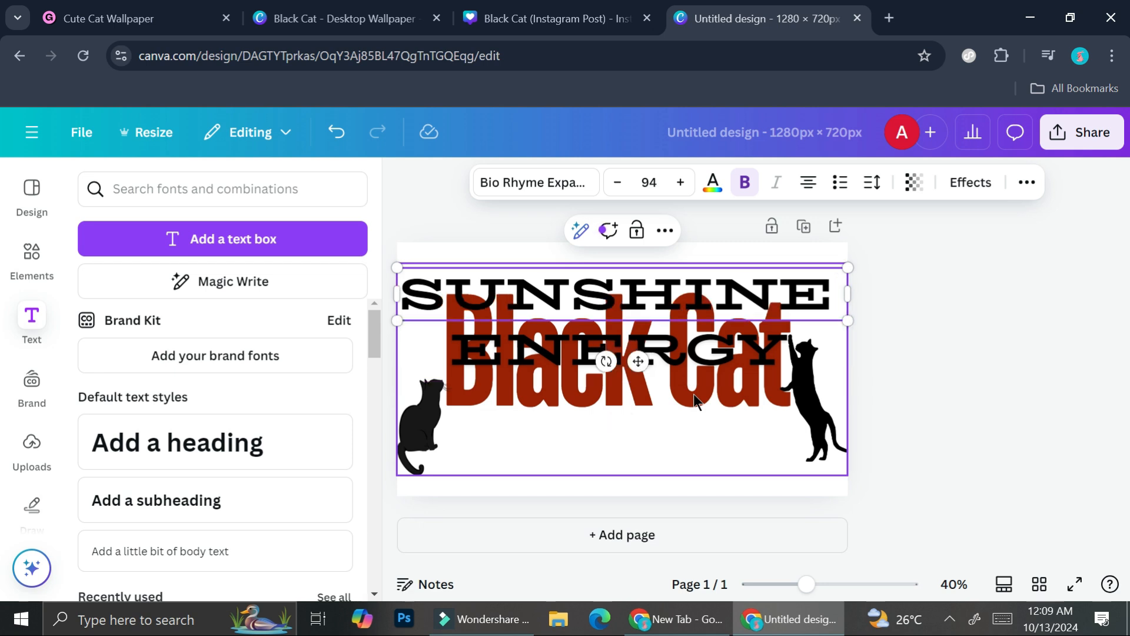
text(DESIG)
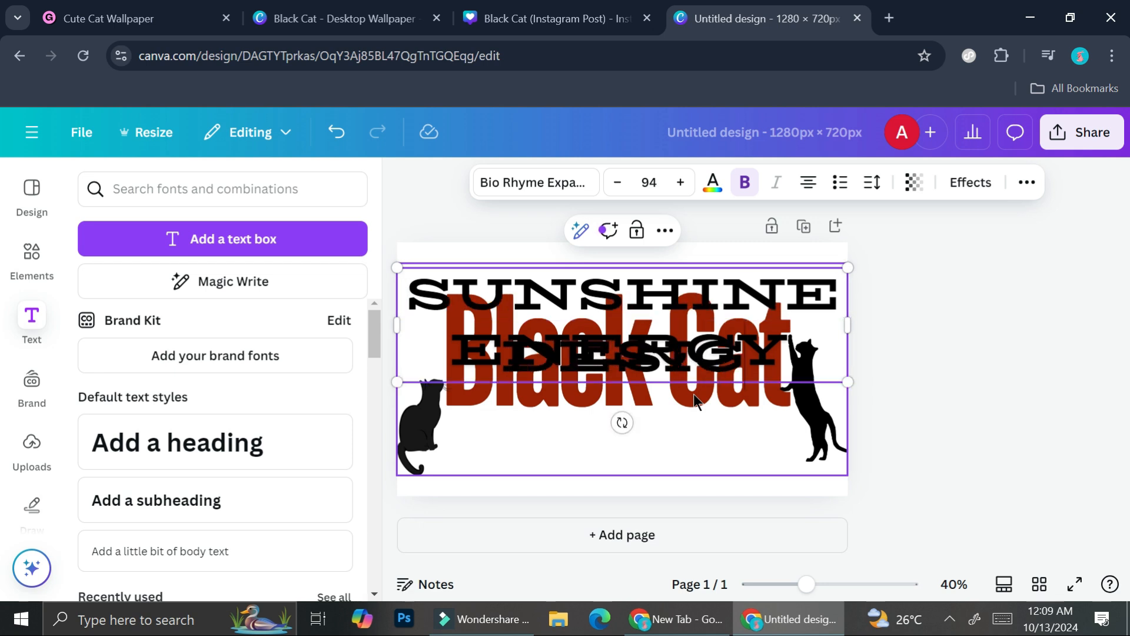
text(N)
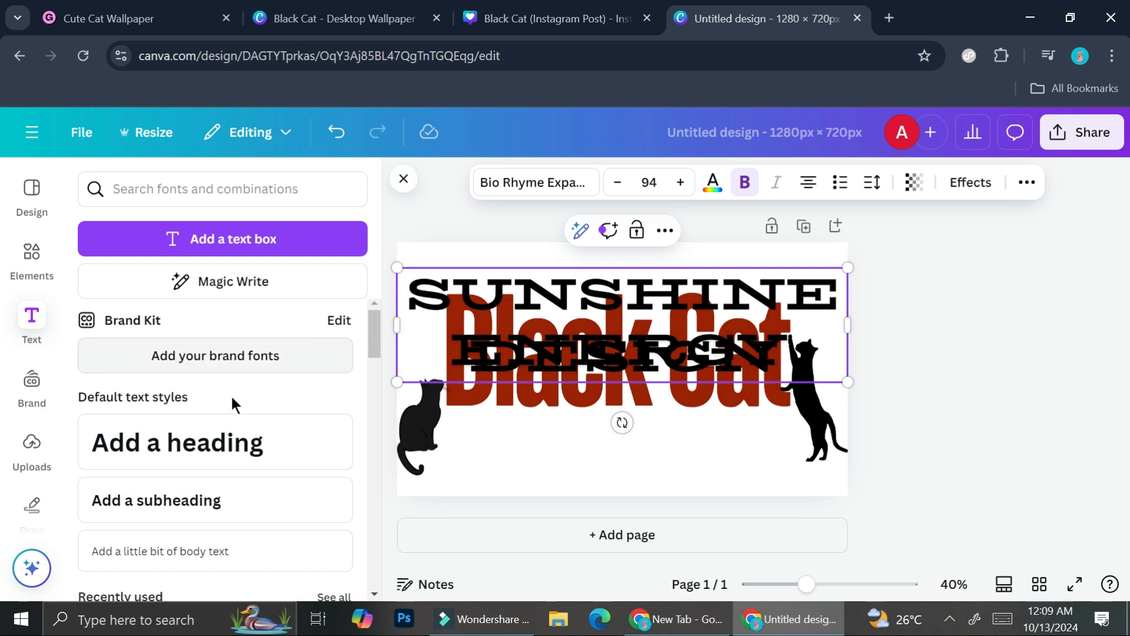
Step: Change the "SUNSHINE DESIGN" text's font to The Seasons
click(572, 182)
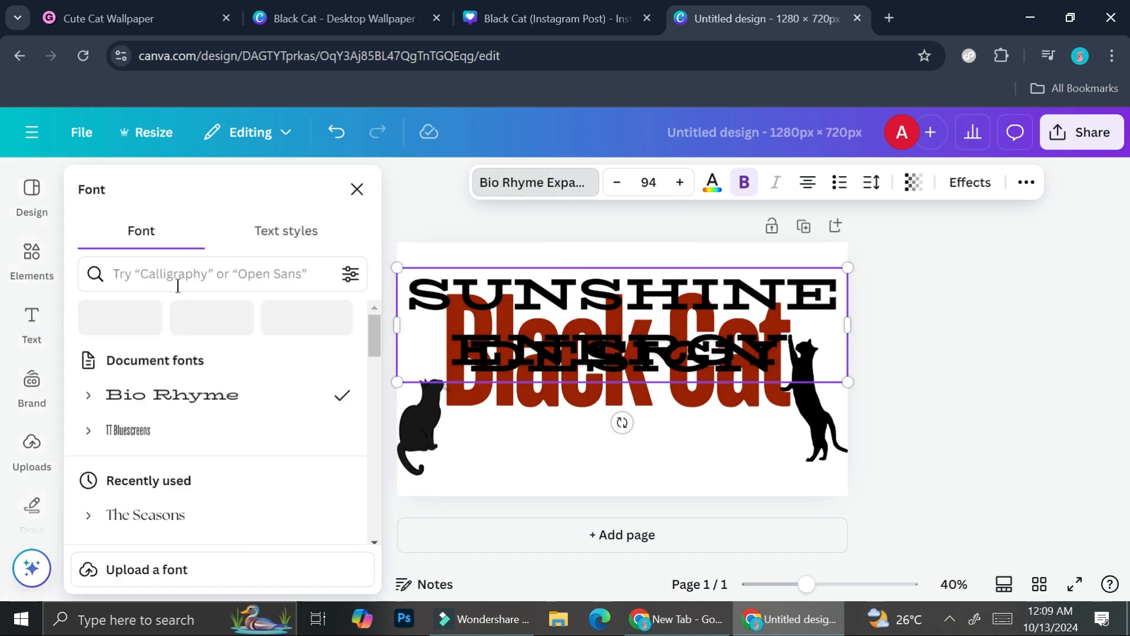
scroll(177, 436, down, 2)
click(171, 438)
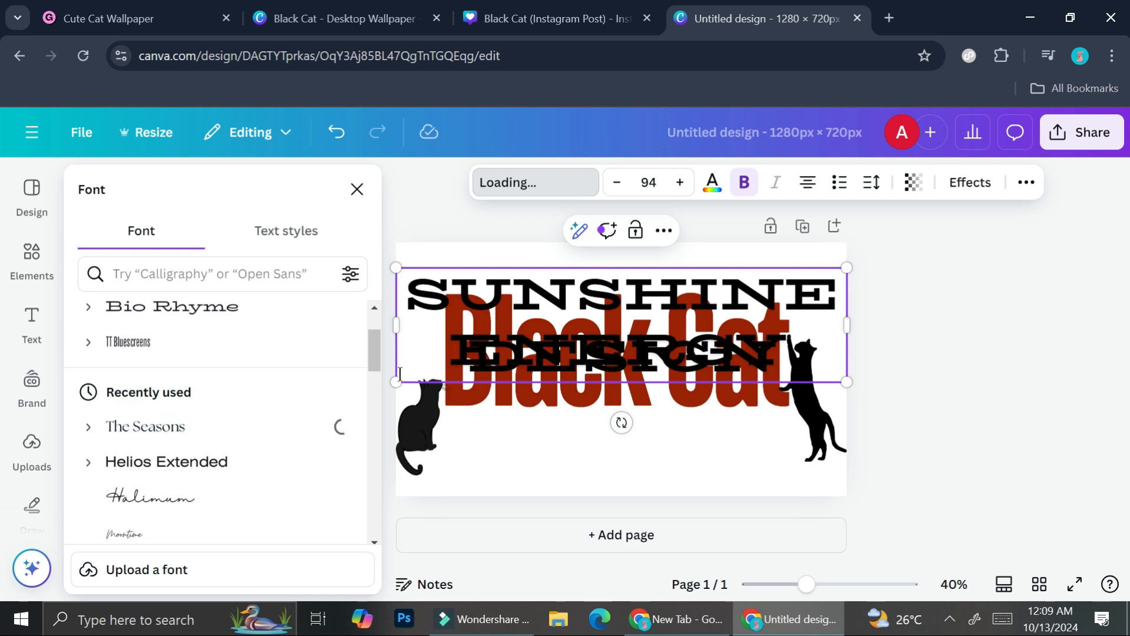
Step: Tilt the "SUNSHINE DESIGN" text diagonally upward, shrink it to a font size of about 35, and place it at the page's upper-left corner
mouse_move(606, 362)
mouse_down()
mouse_move(683, 342)
mouse_move(618, 356)
mouse_up()
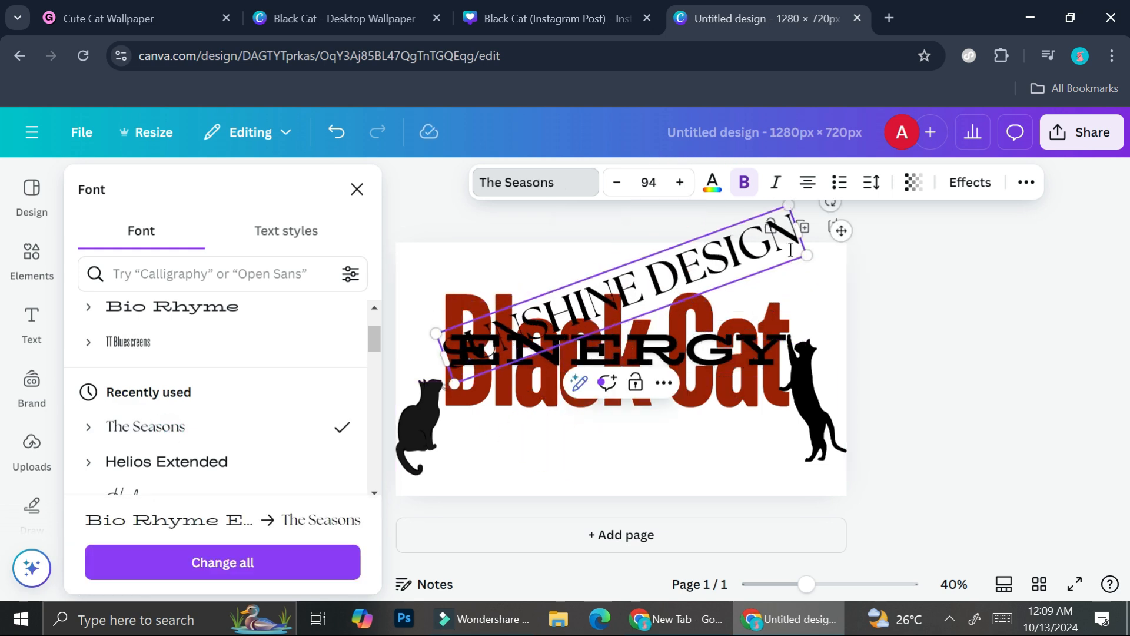
drag(805, 257, 576, 301)
drag(532, 364, 483, 312)
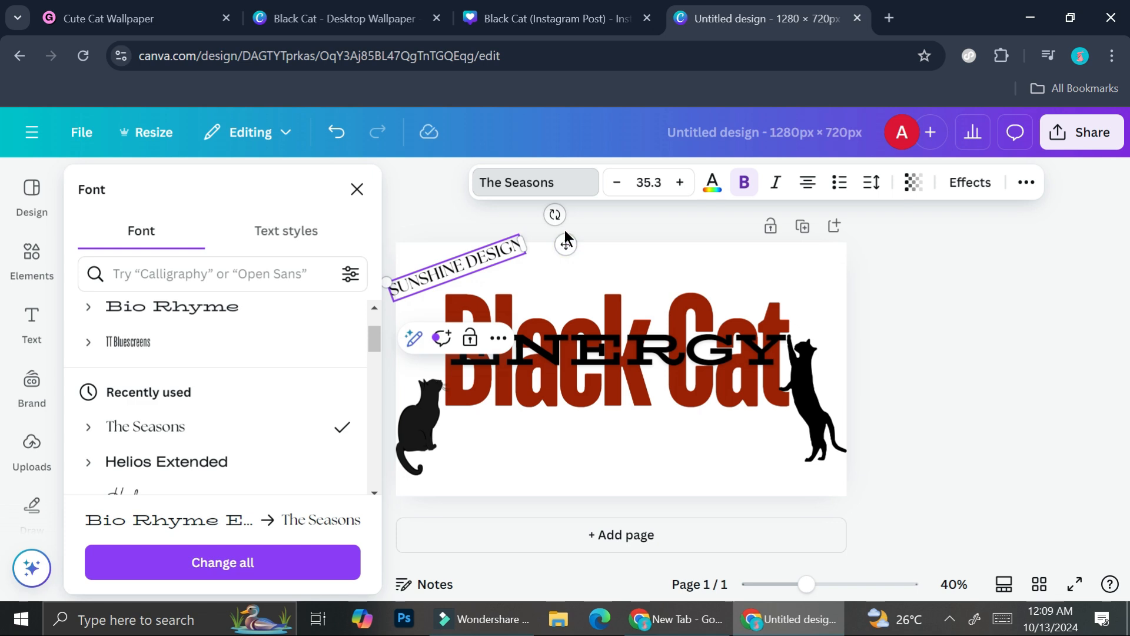
mouse_move(555, 214)
mouse_down()
mouse_move(544, 200)
mouse_move(522, 217)
mouse_move(580, 218)
mouse_move(571, 218)
mouse_up()
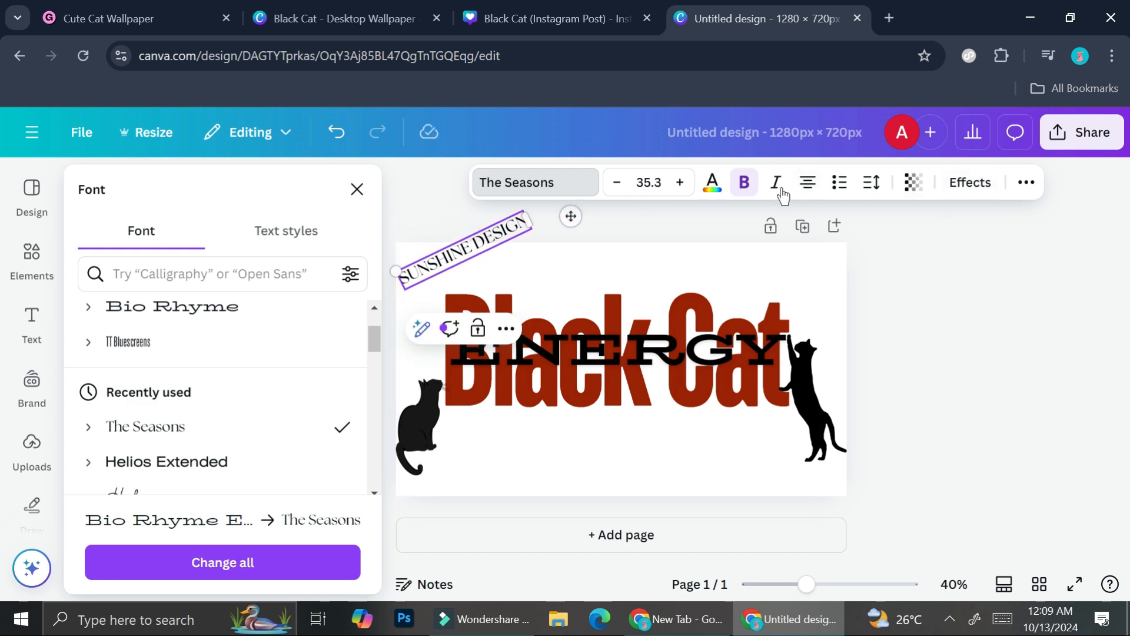
Step: Set the "SUNSHINE DESIGN" text's transparency to 11 for a faint watermark
click(913, 182)
drag(957, 254, 835, 257)
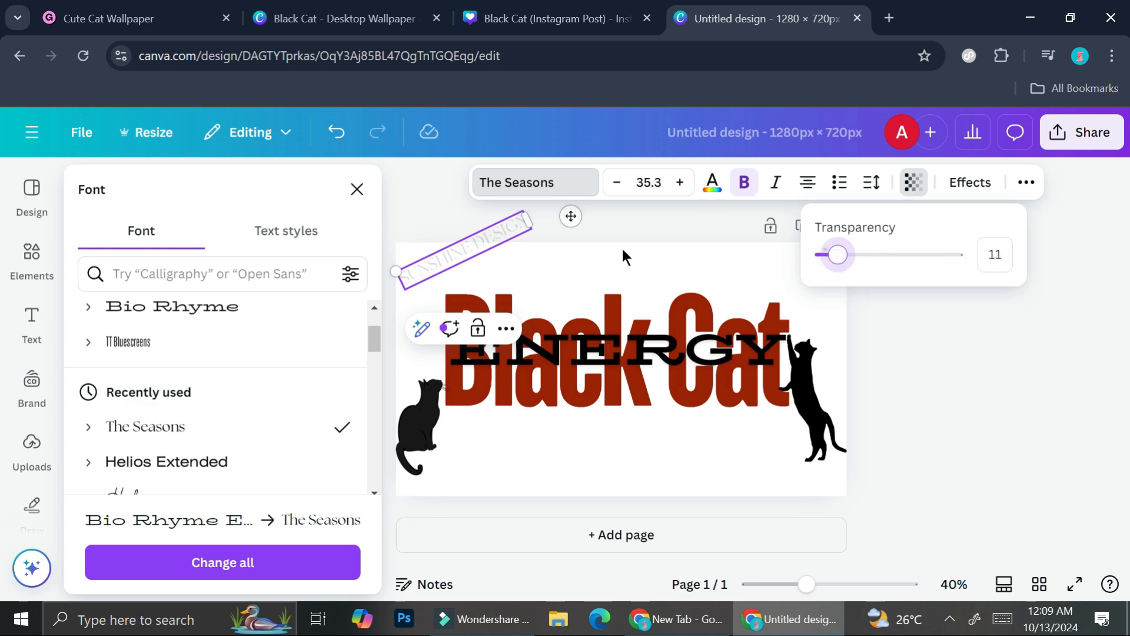
click(564, 244)
Step: Duplicate the faint "SUNSHINE DESIGN" text and spread the copies diagonally across the whole cover as a repeating watermark
click(454, 247)
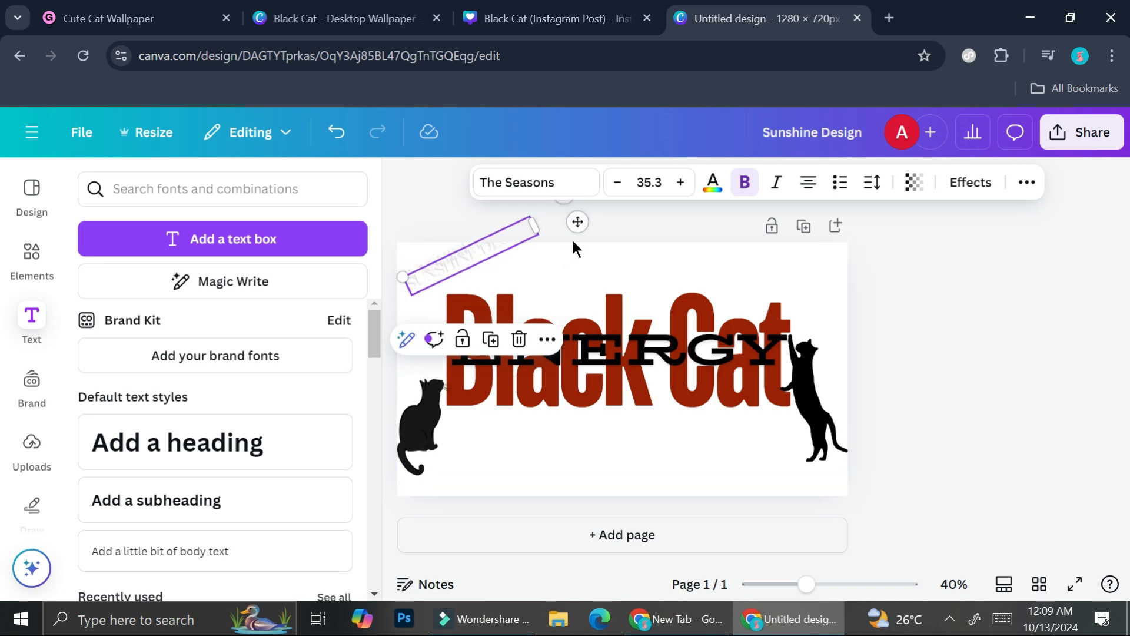
drag(572, 216, 688, 243)
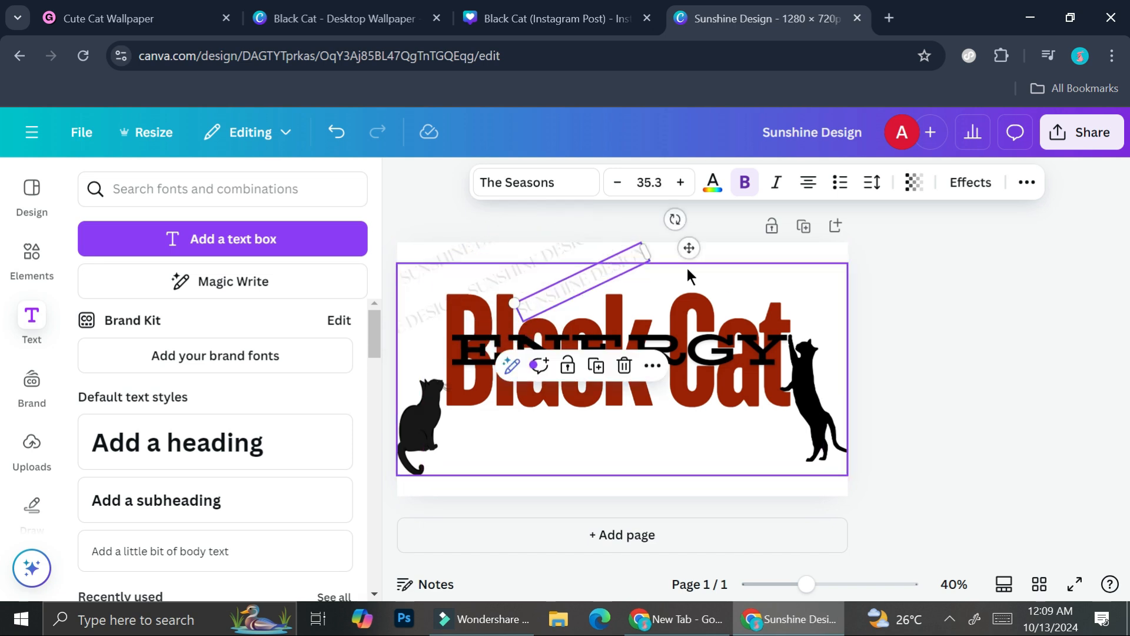
click(934, 595)
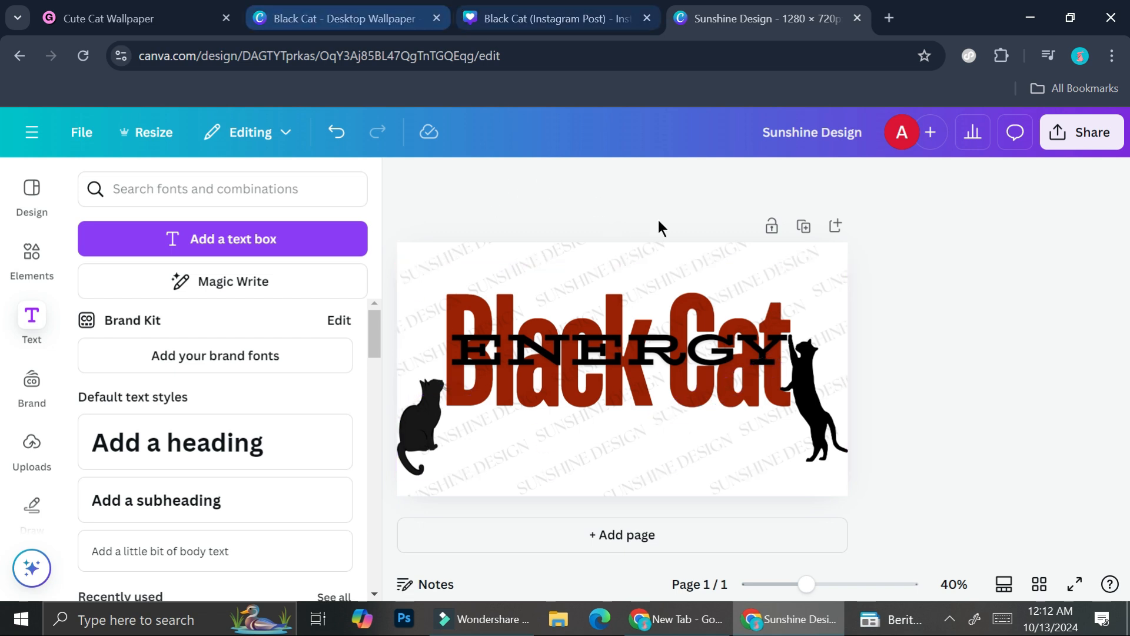
Step: Switch to the square Black Cat Instagram Post design and download it as a PNG at 1,080 × 1,080 px
click(548, 18)
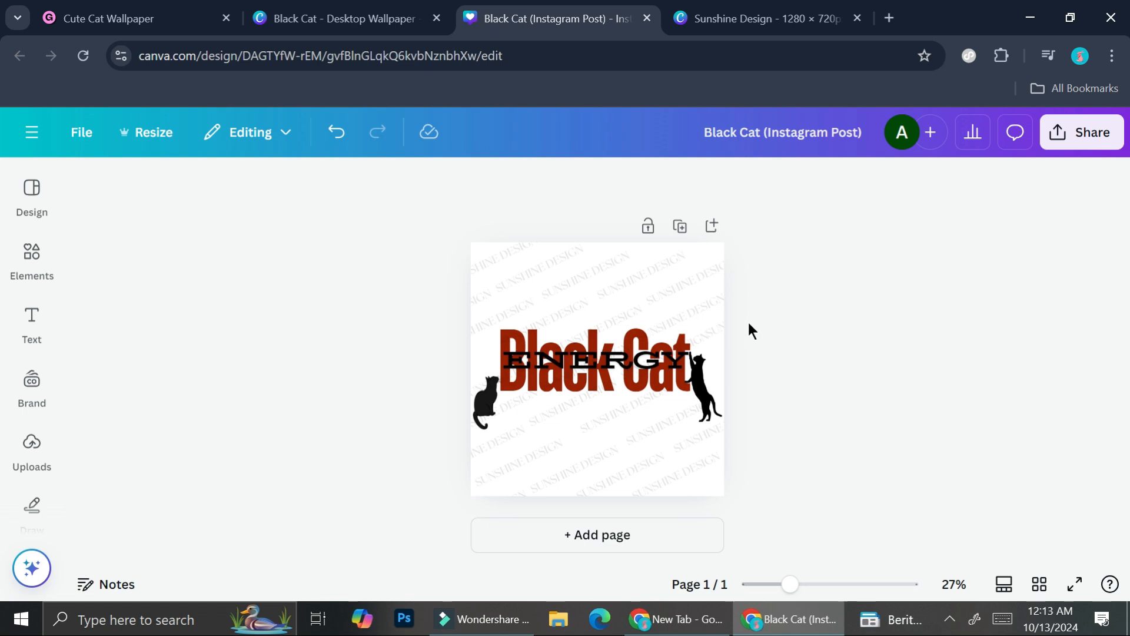
click(1031, 134)
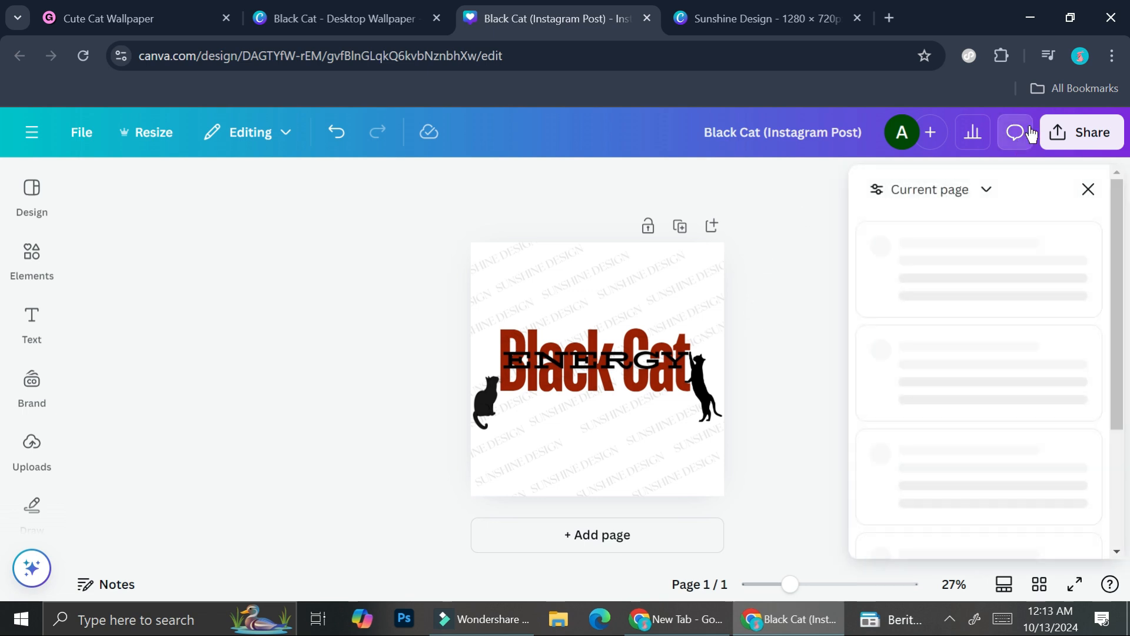
click(1065, 122)
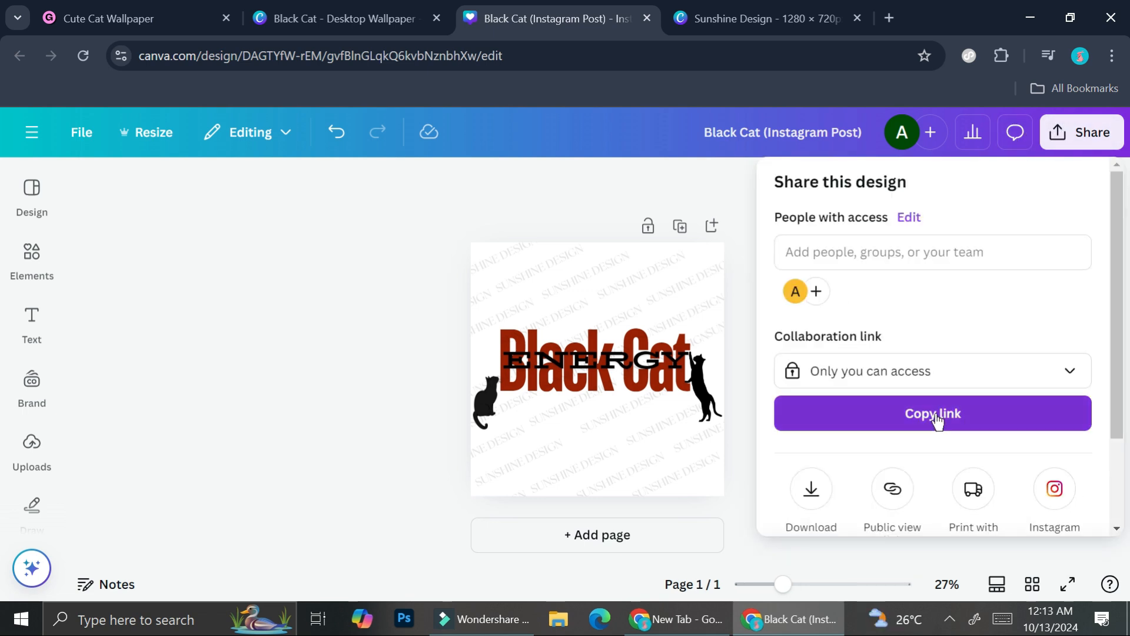
click(792, 477)
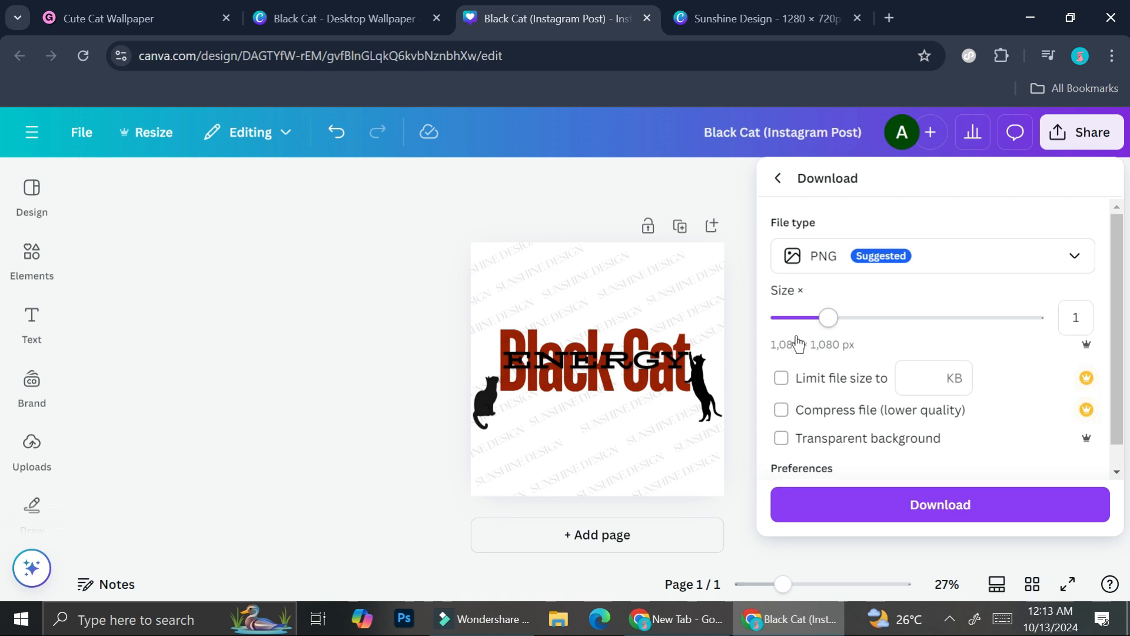
click(923, 507)
Step: Switch to the Gumroad product page and enter the product description "Cute Black cat themed wallpaper."
key(ctrl+shift+Tab)
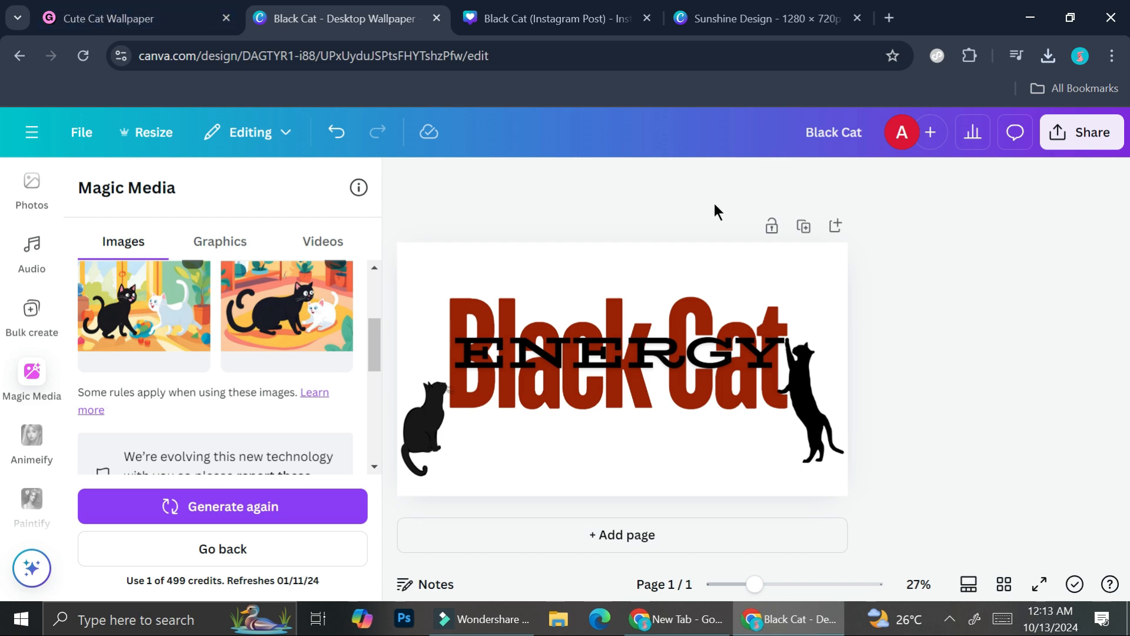
click(187, 18)
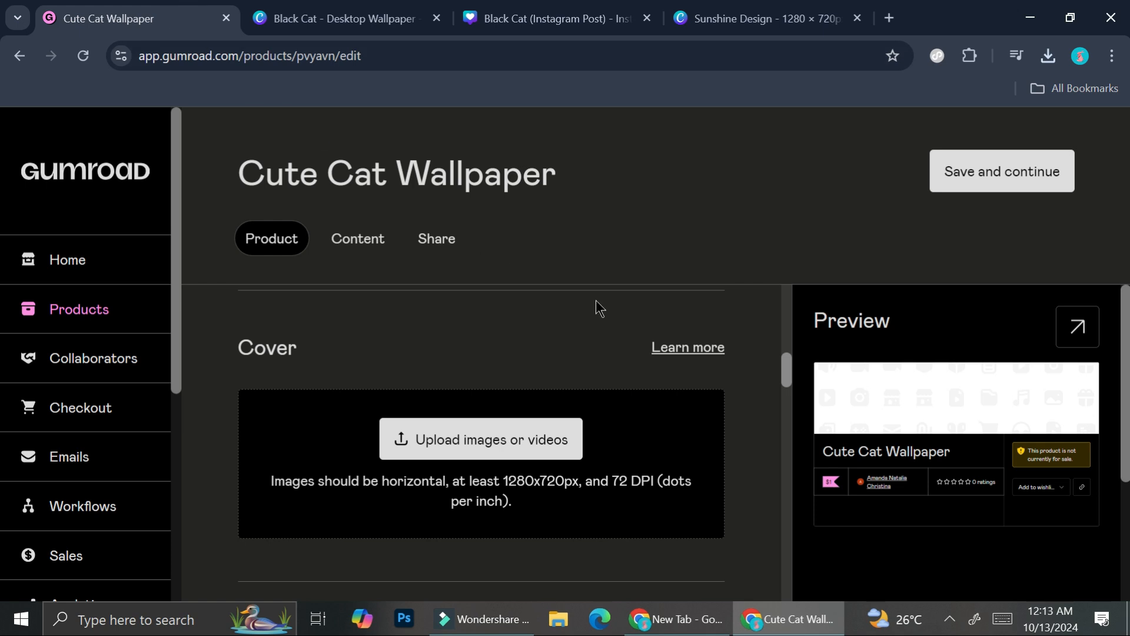
scroll(552, 337, up, 5)
scroll(570, 336, up, 3)
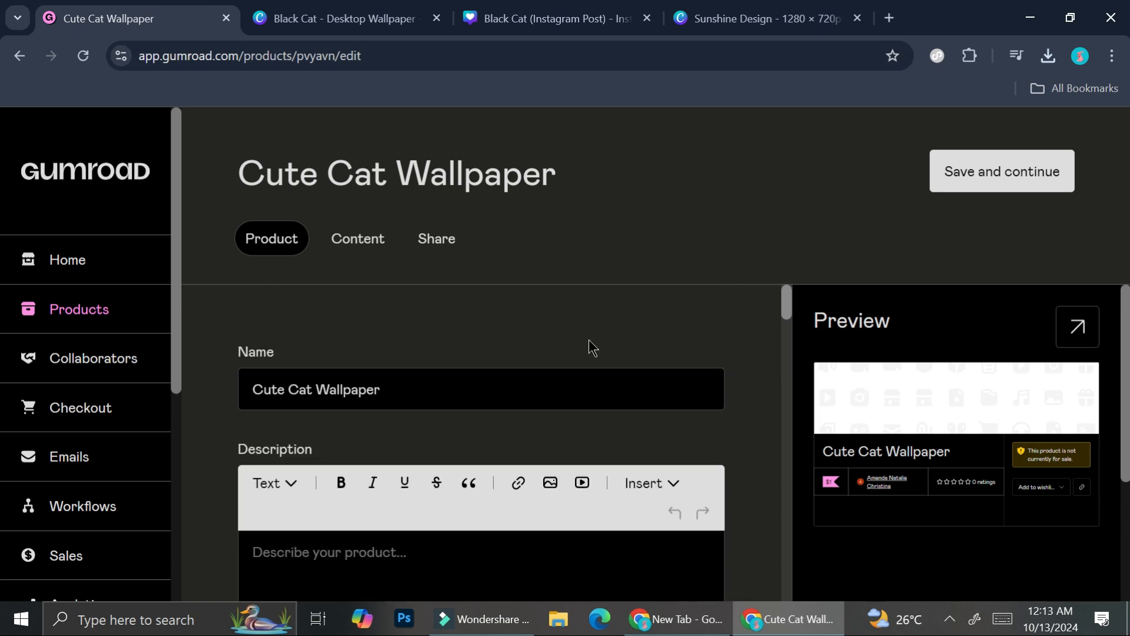
scroll(589, 340, down, 2)
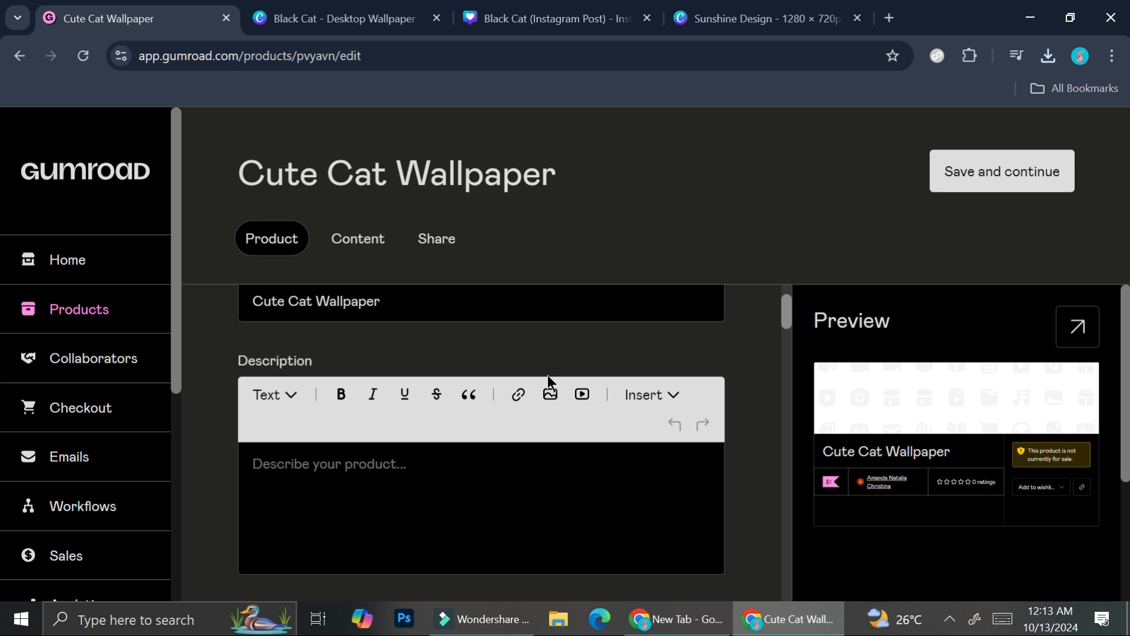
click(326, 482)
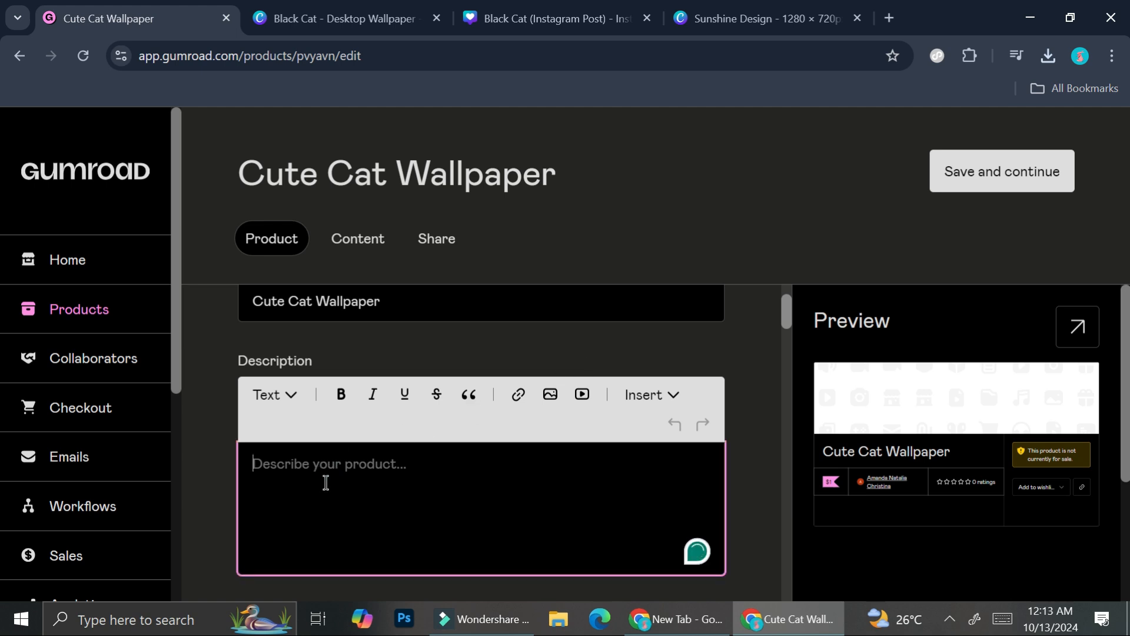
text(Cute Blac)
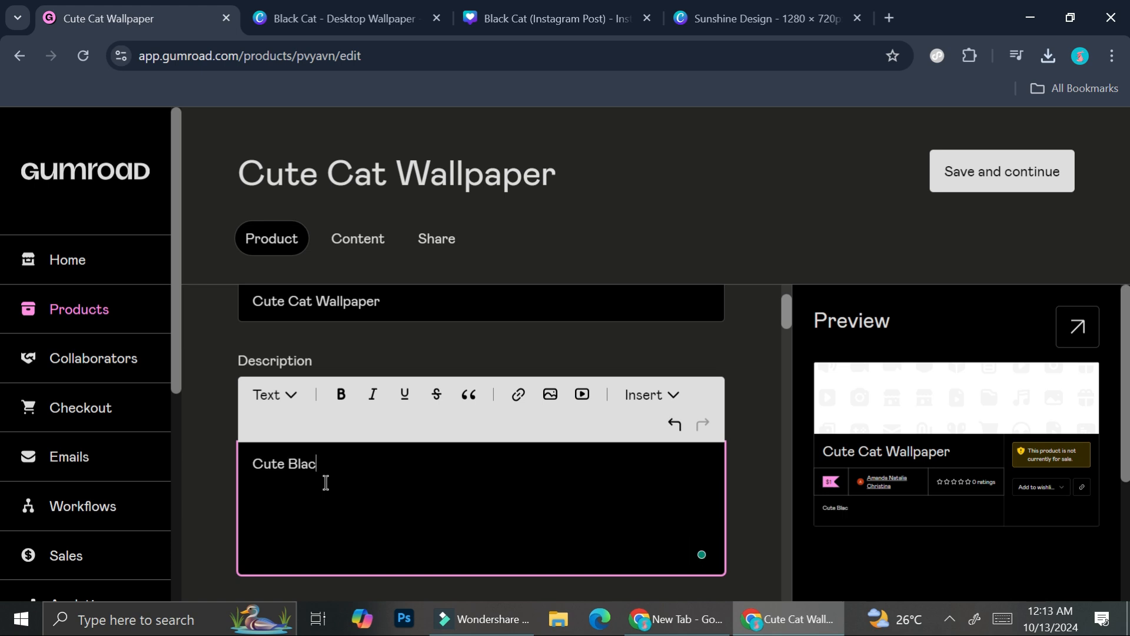
text(k cat themed wallpaper. )
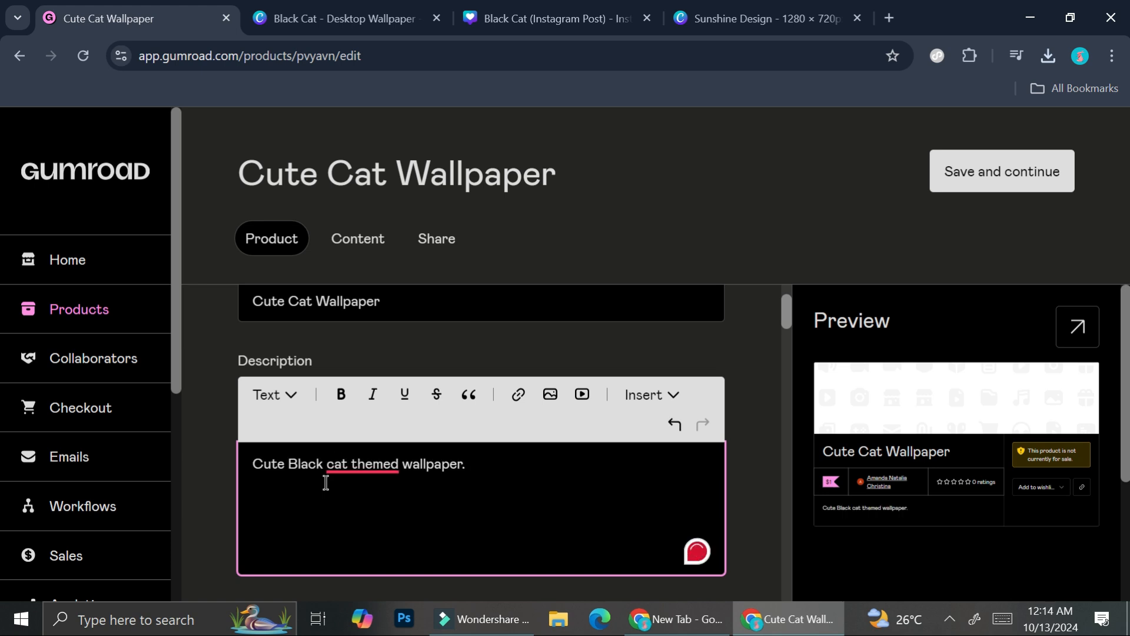
Step: Extend the product description with the sentence "Reseller are not allowed"
text(Ress)
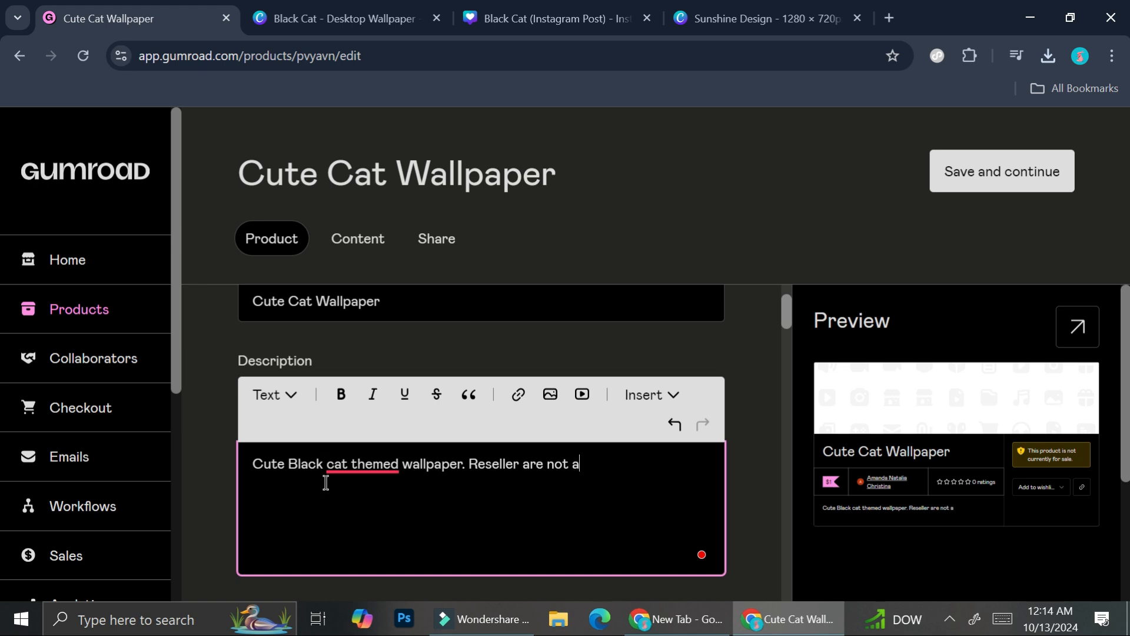
text(d)
key(Tab)
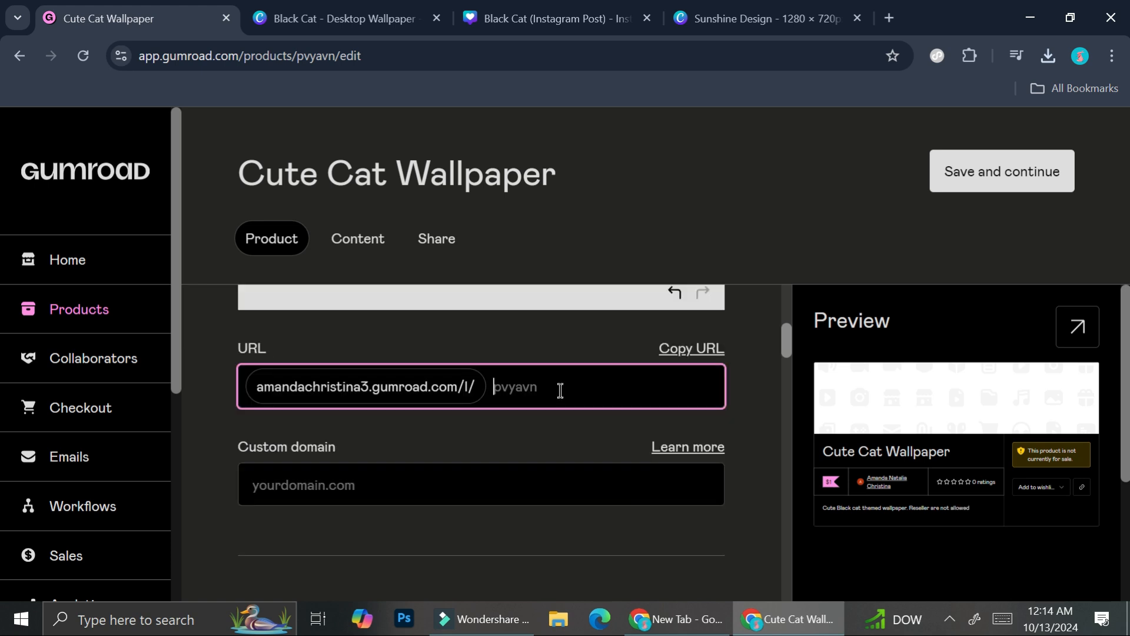
Step: Set the ending of the product's Gumroad URL to "bcebysunshine"
text(blac)
text(cebysunshune)
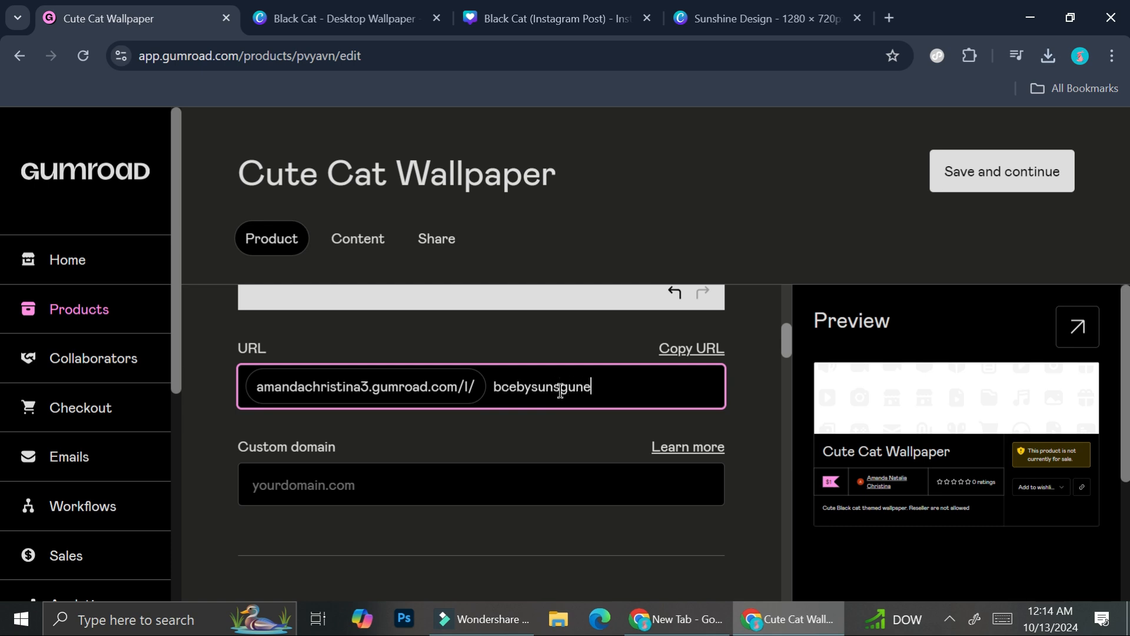
key(BackSpace)
key(BackSpace)
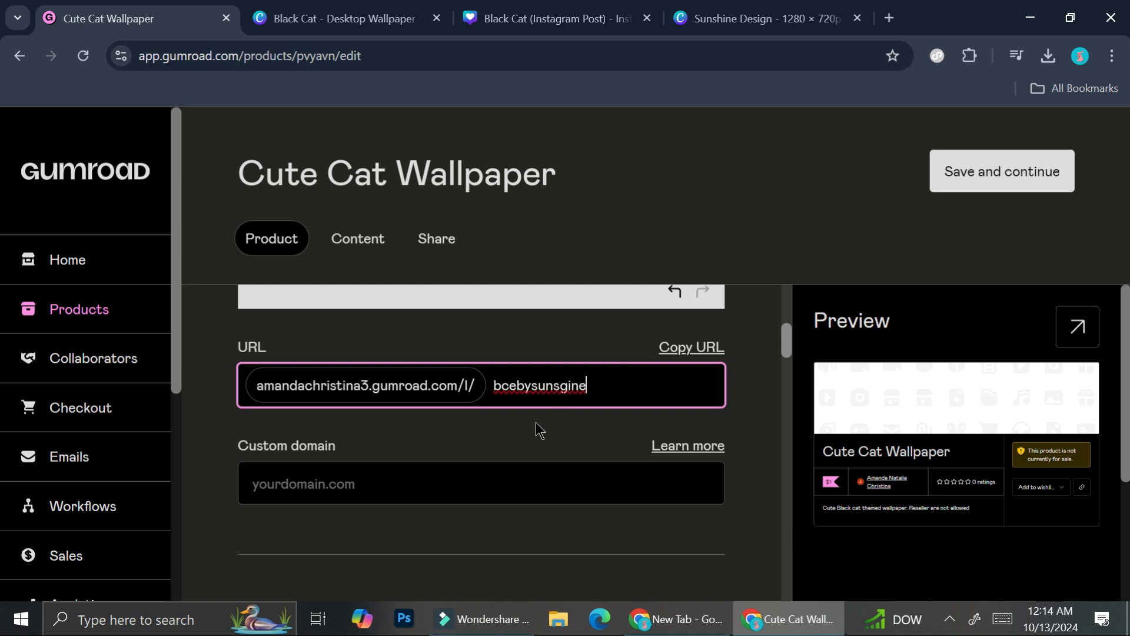
scroll(518, 418, down, 1)
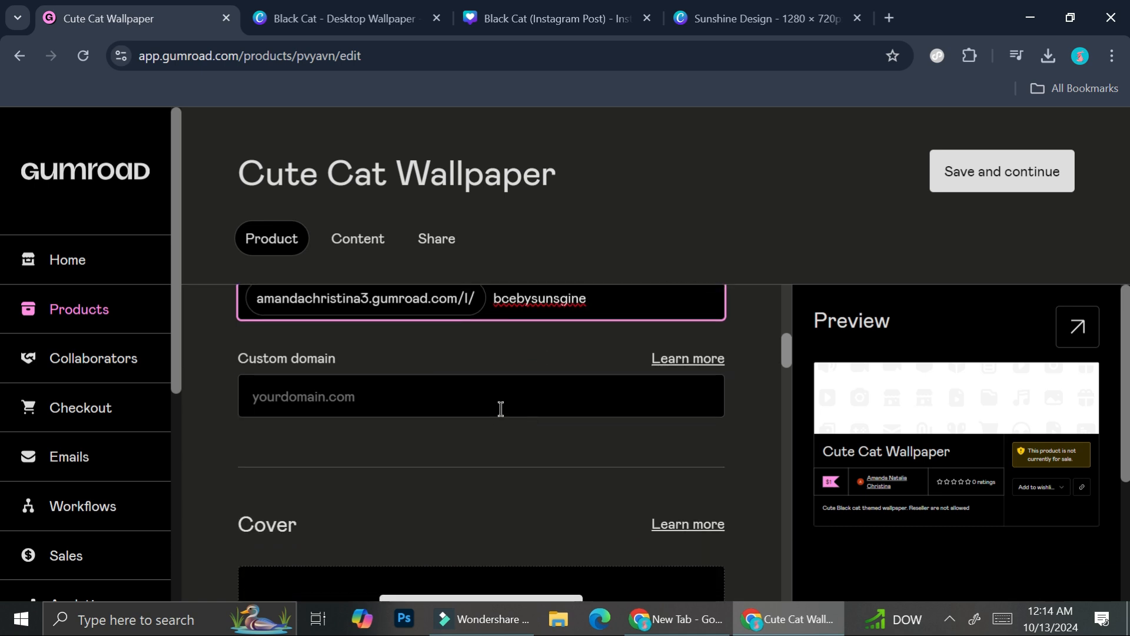
click(565, 303)
key(BackSpace)
text(h)
Step: From Downloads, upload the watermarked Sunshine Design image as the cover and "Black Cat (Instagram Post)" as the thumbnail
scroll(659, 333, down, 2)
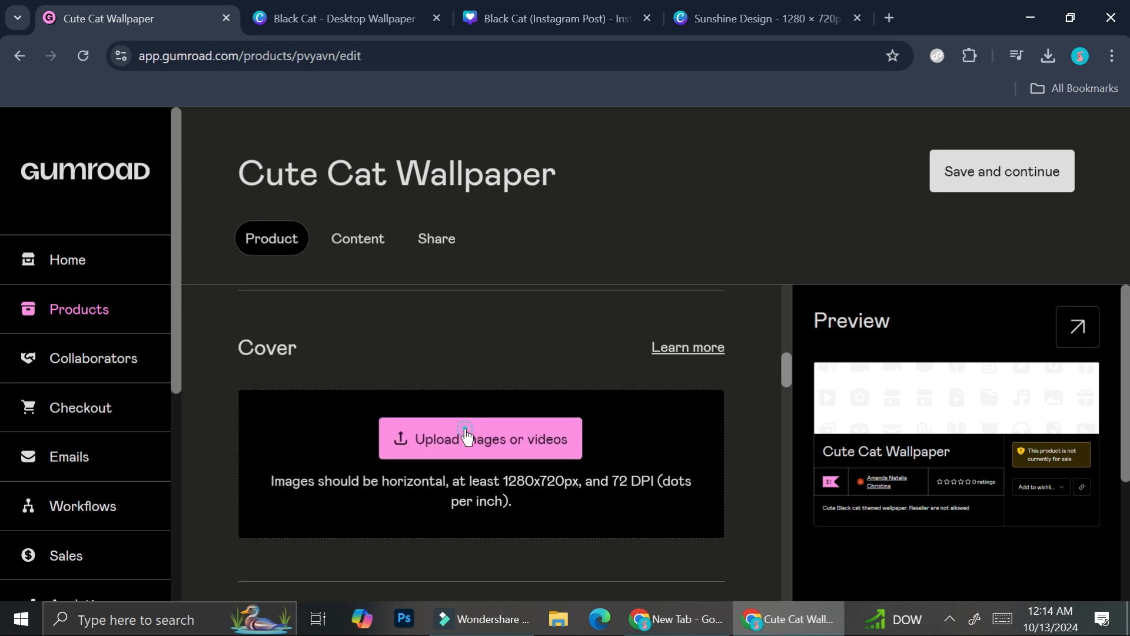
click(467, 436)
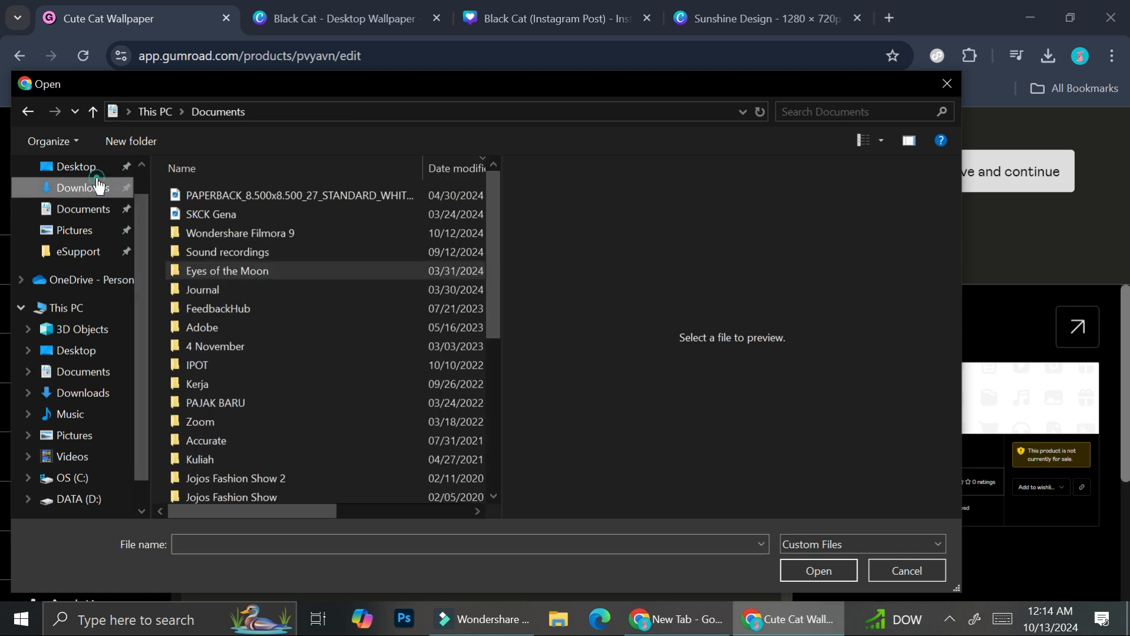
click(88, 187)
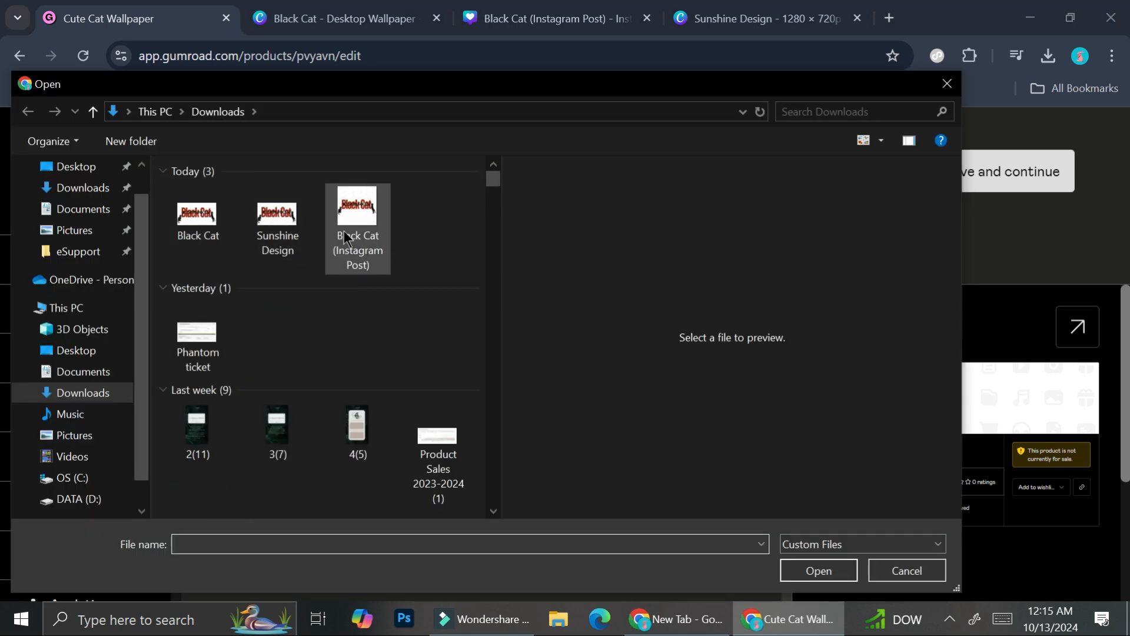
double_click(344, 231)
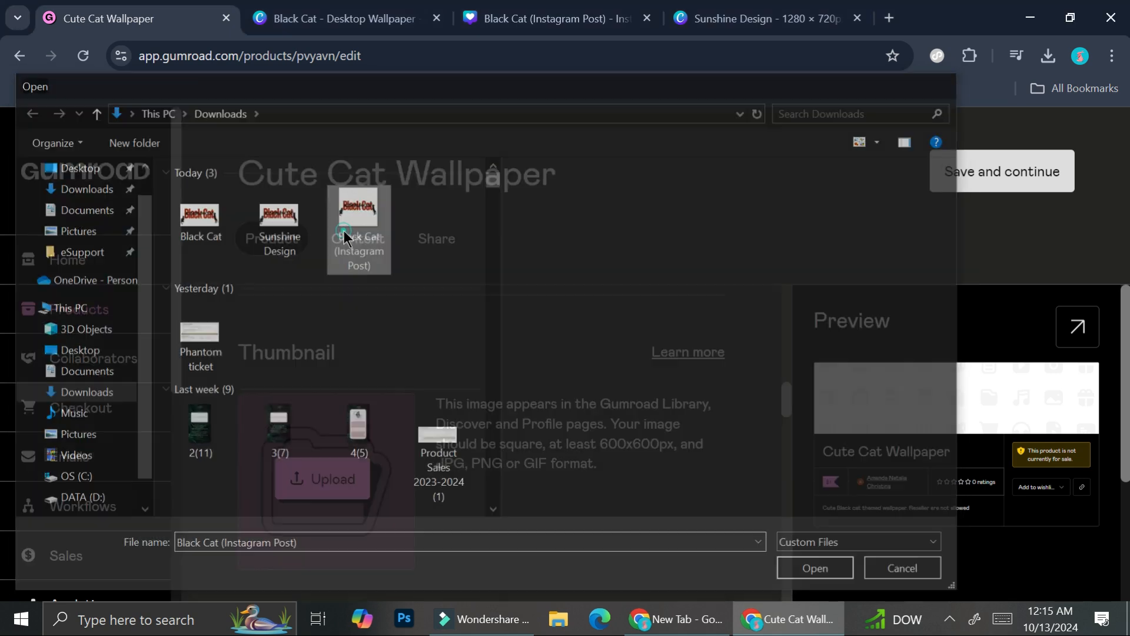
Step: Review the product's call-to-action choices, summary, additional details, integrations, pricing and versions settings
scroll(380, 465, down, 1)
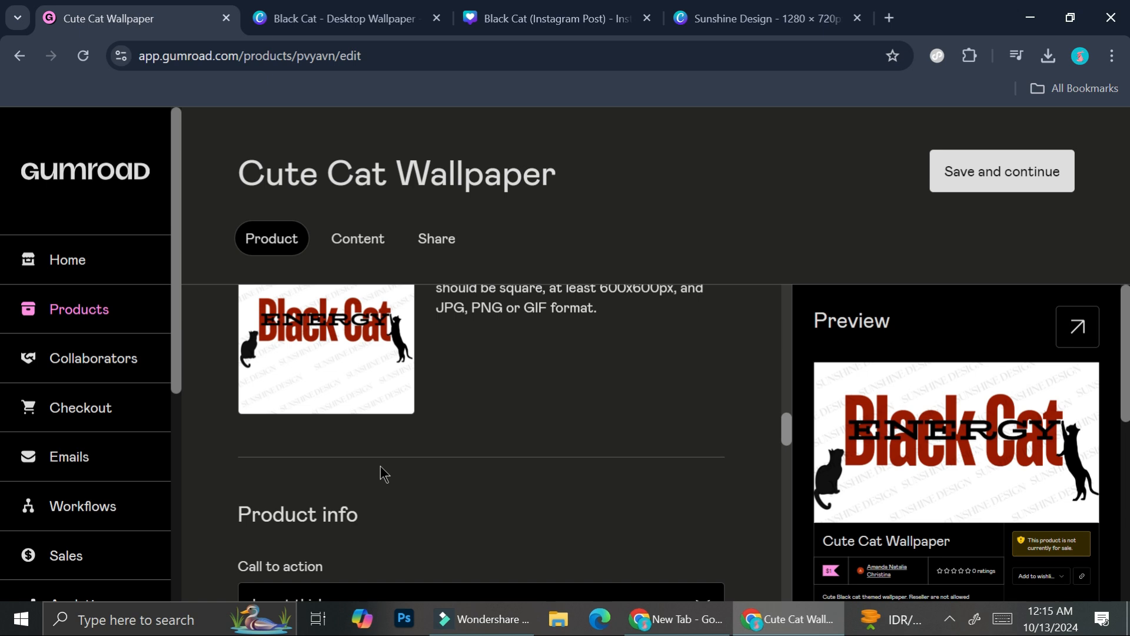
scroll(382, 468, down, 3)
scroll(385, 482, down, 4)
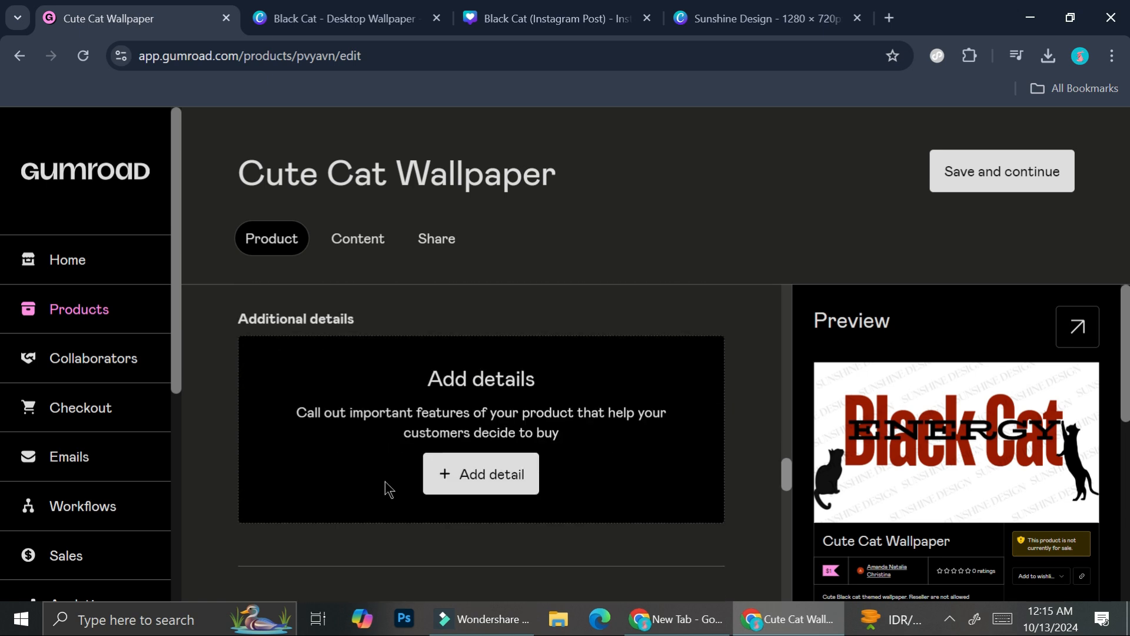
scroll(385, 482, up, 1)
scroll(386, 488, down, 5)
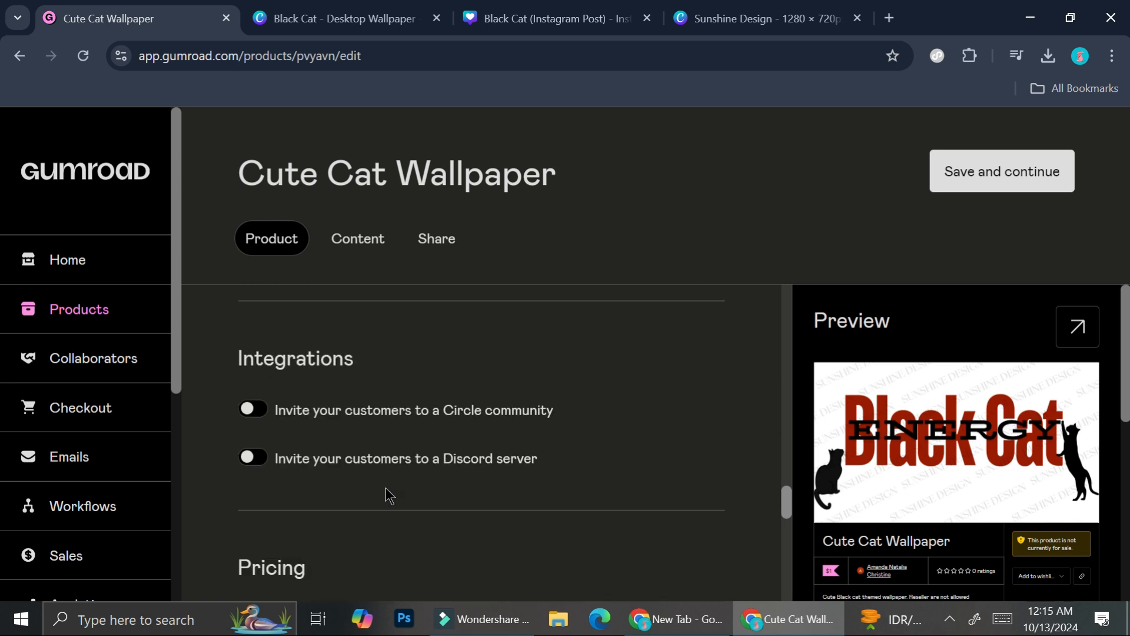
scroll(386, 488, up, 7)
scroll(387, 487, up, 3)
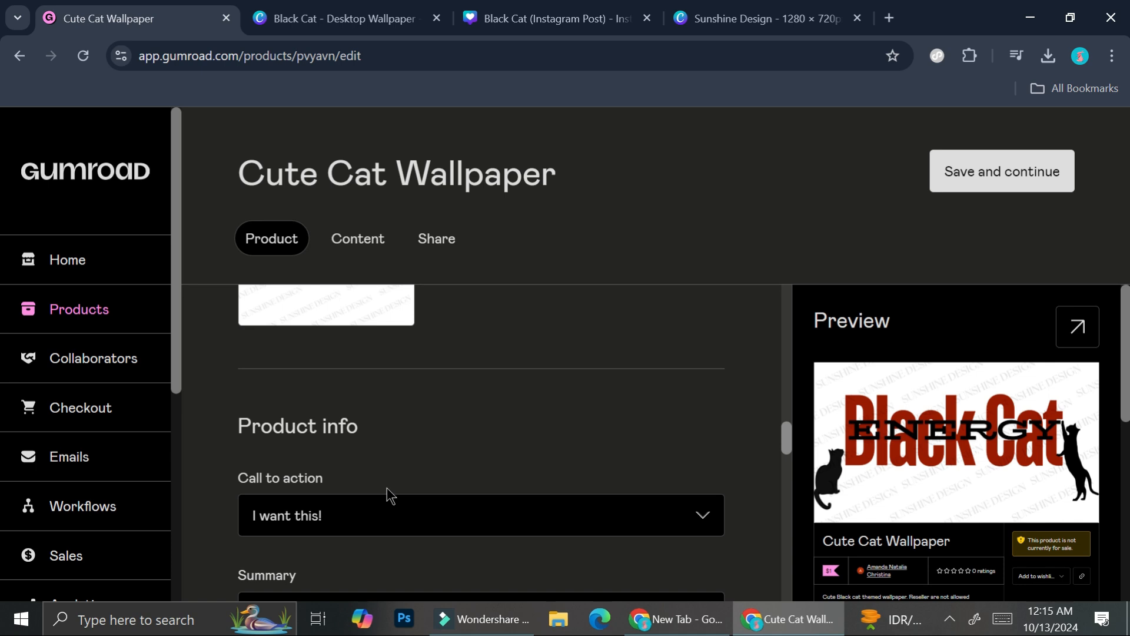
scroll(388, 498, down, 2)
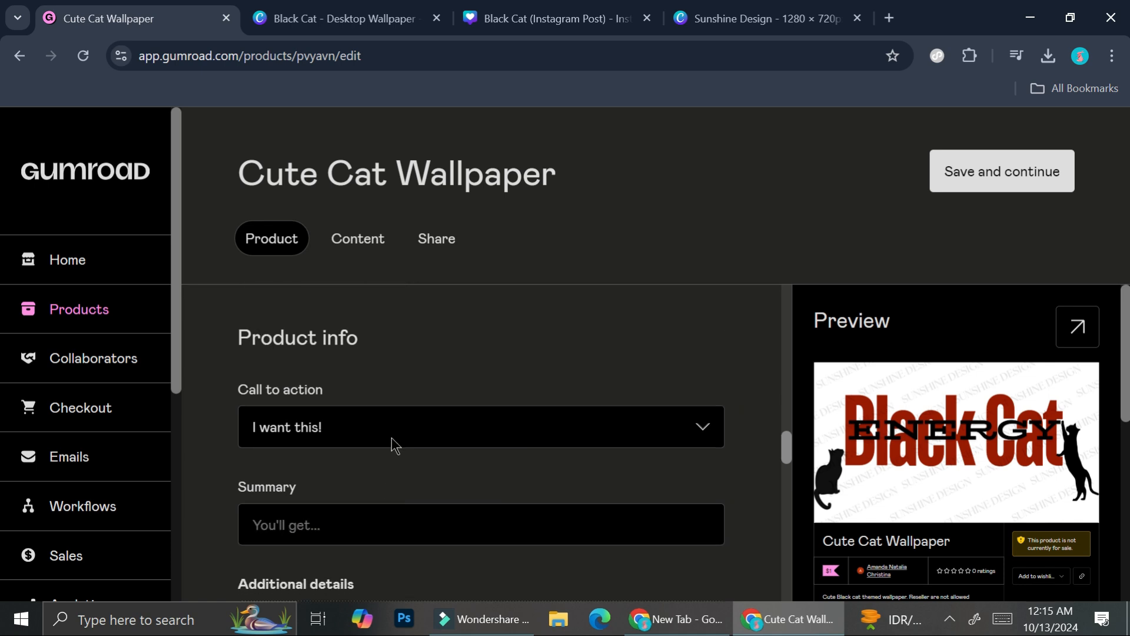
click(393, 432)
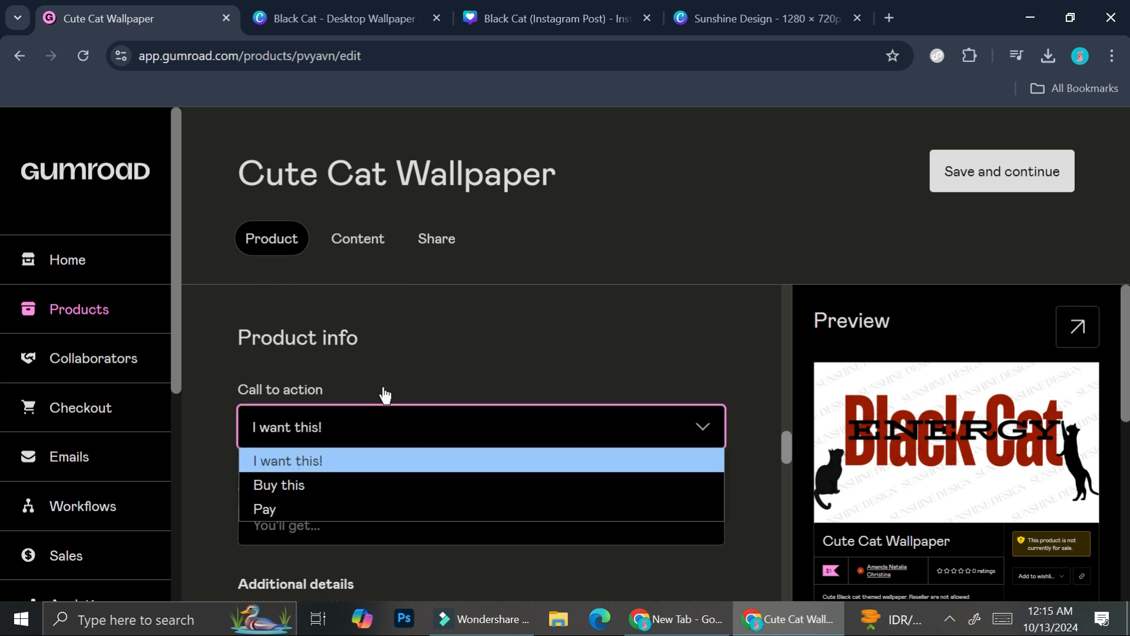
click(429, 400)
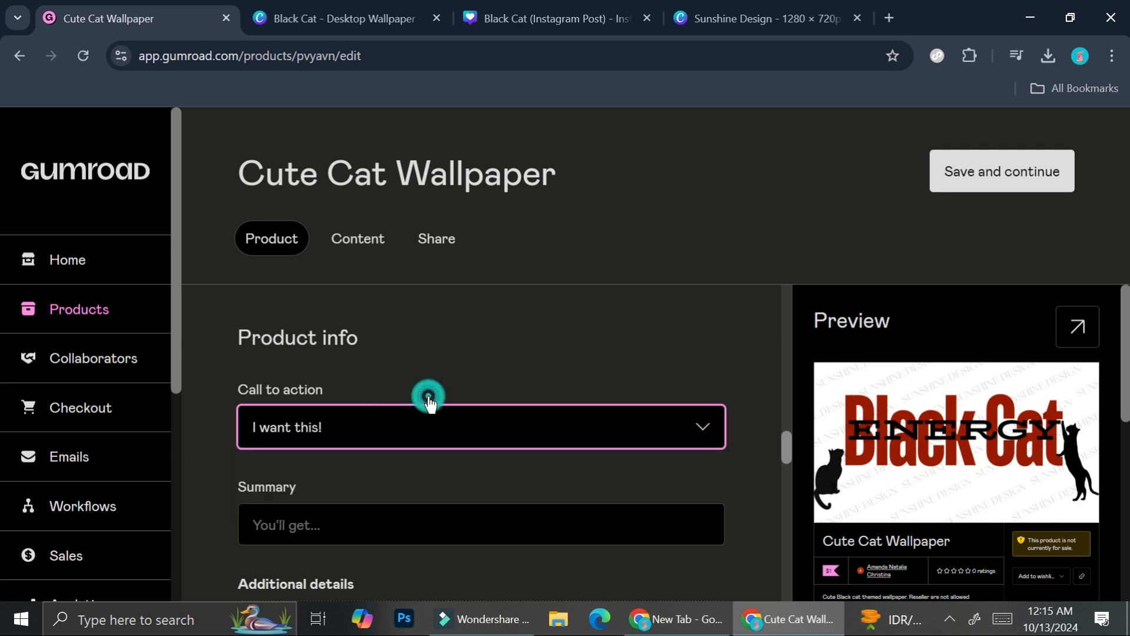
scroll(433, 412, down, 1)
scroll(434, 416, down, 4)
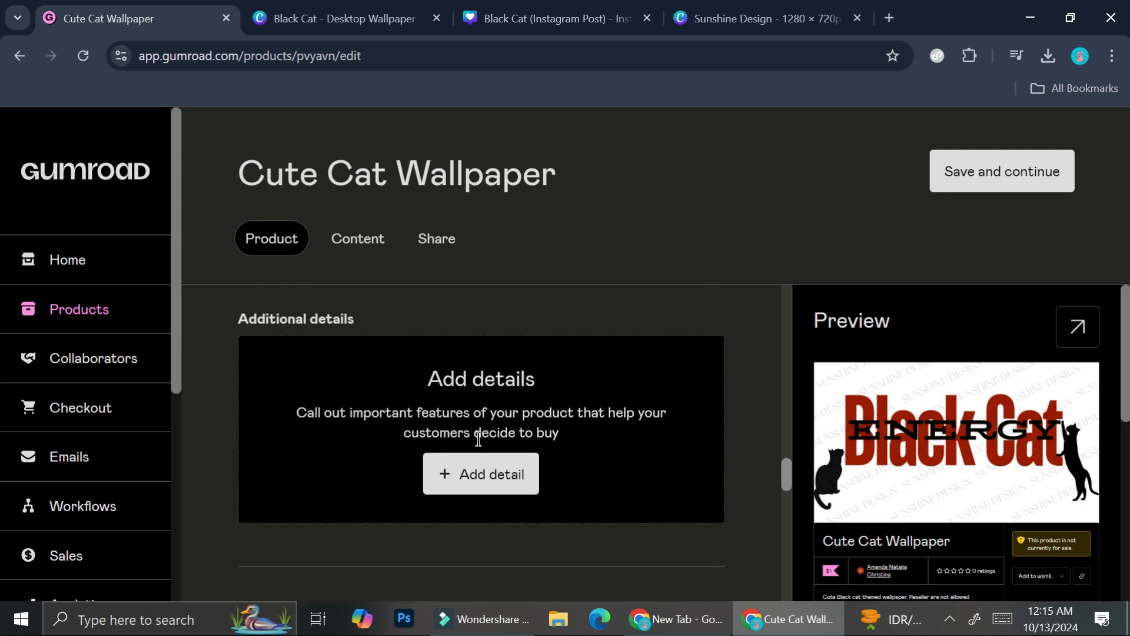
scroll(441, 409, down, 4)
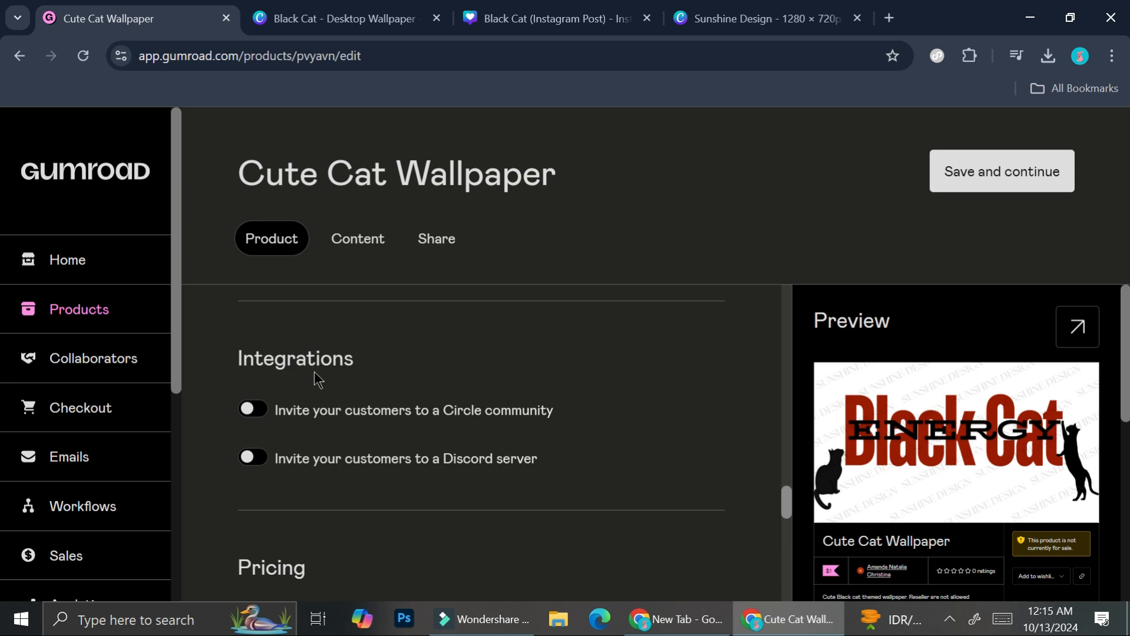
scroll(420, 437, down, 5)
scroll(354, 365, up, 1)
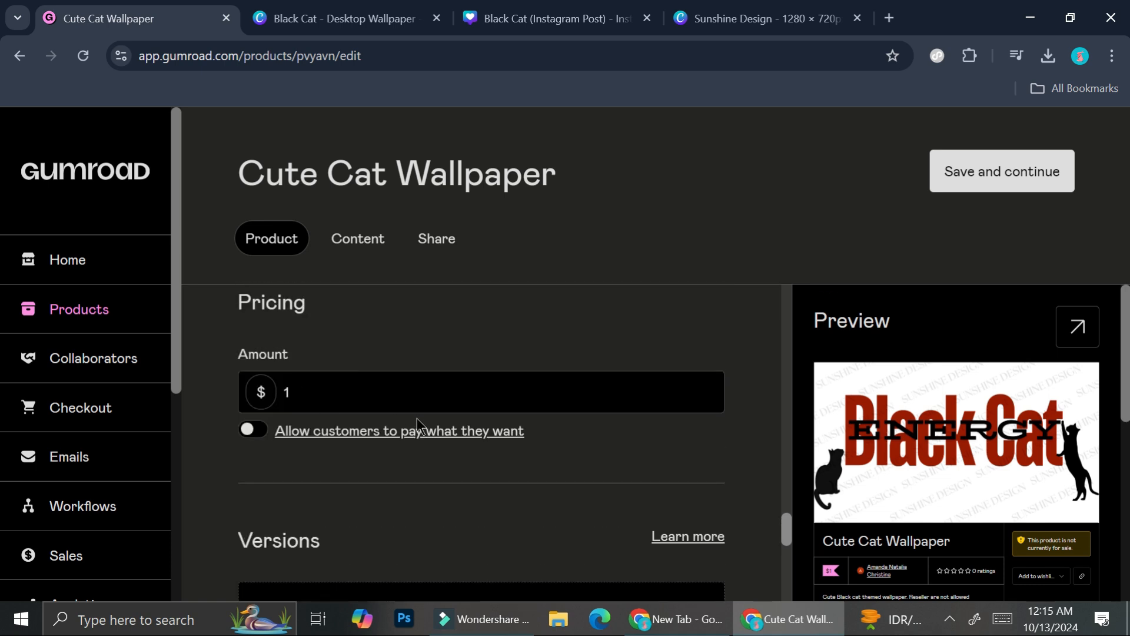
scroll(417, 418, down, 4)
Step: Insert the unwatermarked Black Cat wallpaper image from the Downloads folder into the product's content page
click(358, 238)
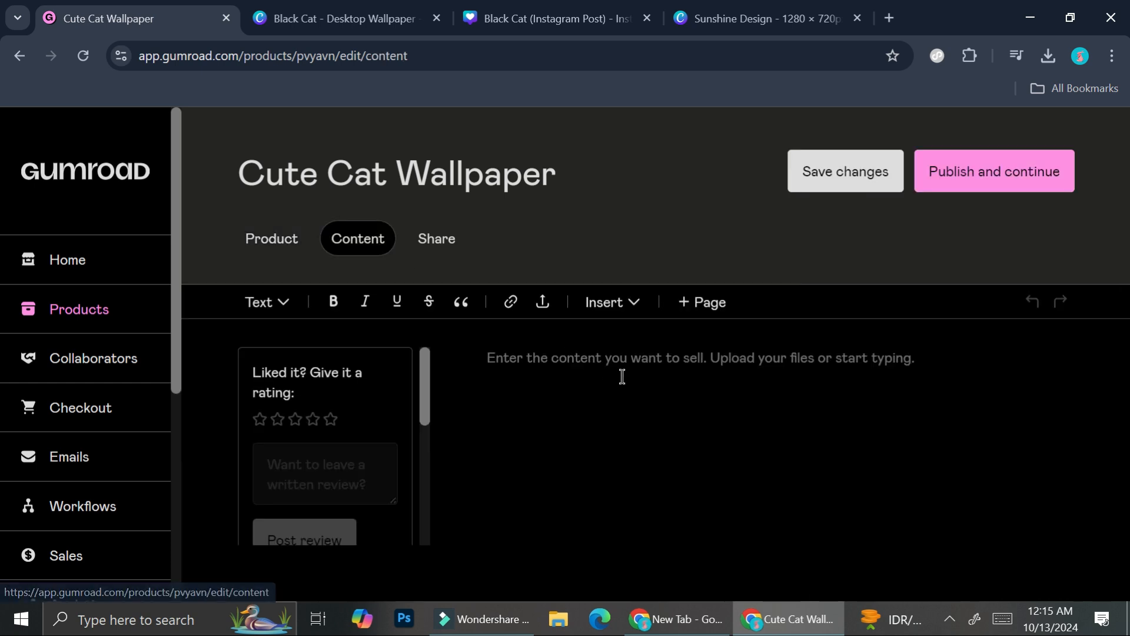
scroll(326, 440, down, 5)
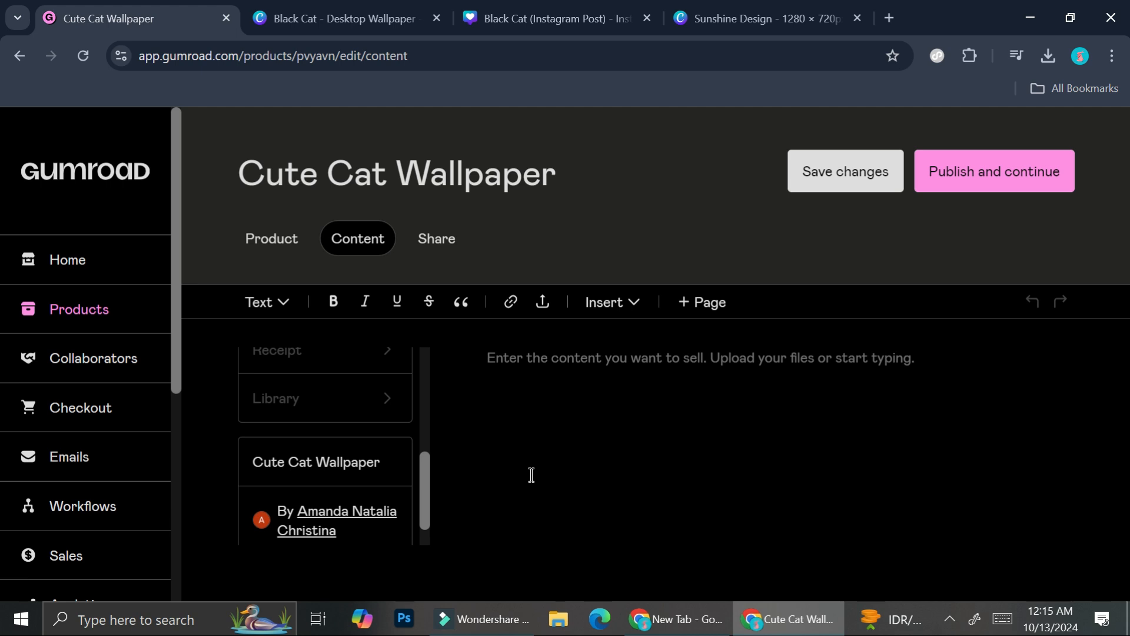
click(619, 381)
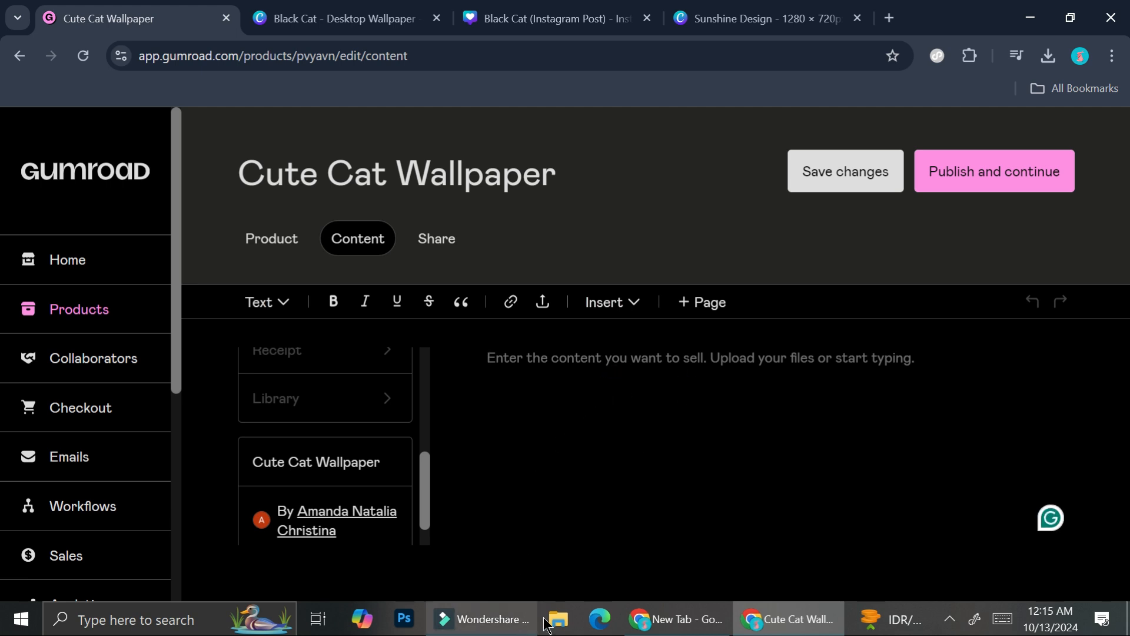
click(560, 619)
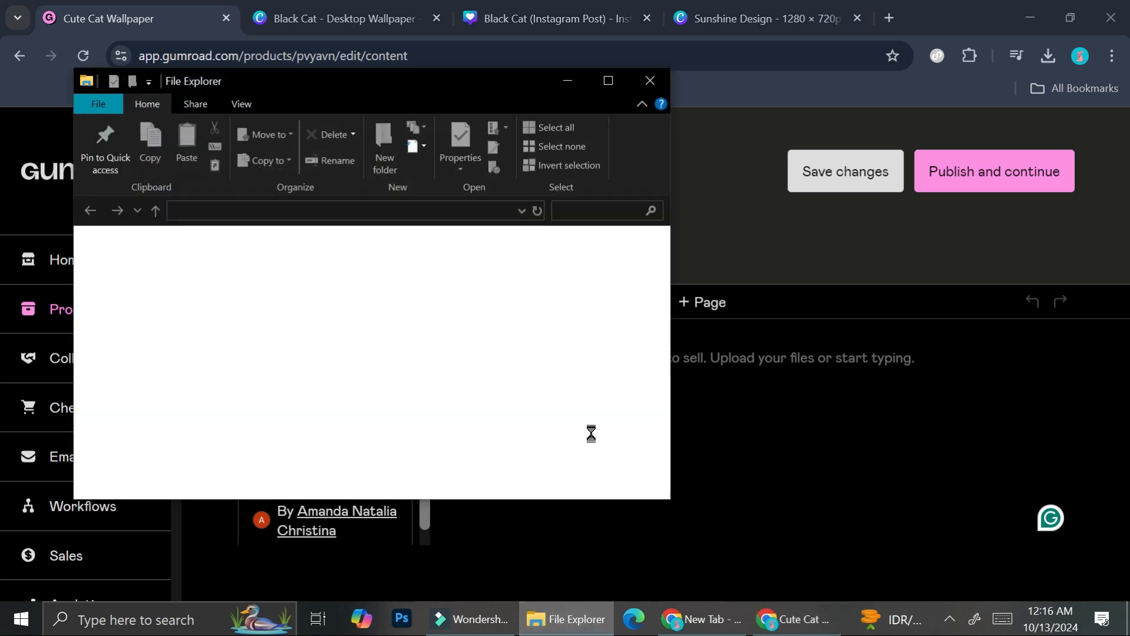
click(167, 307)
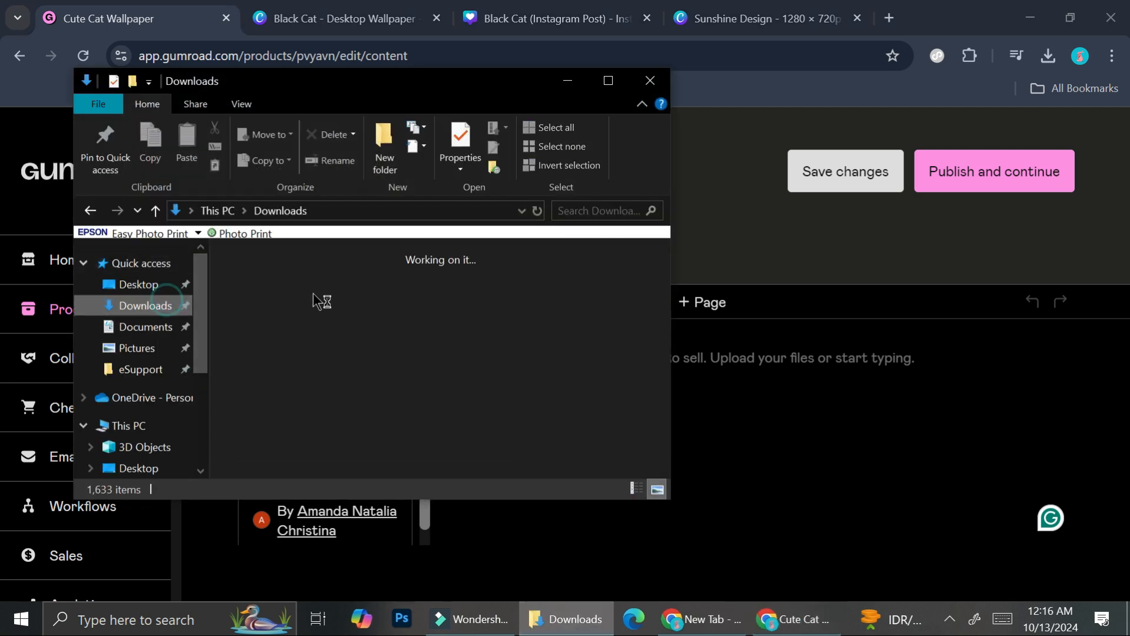
drag(475, 349, 900, 444)
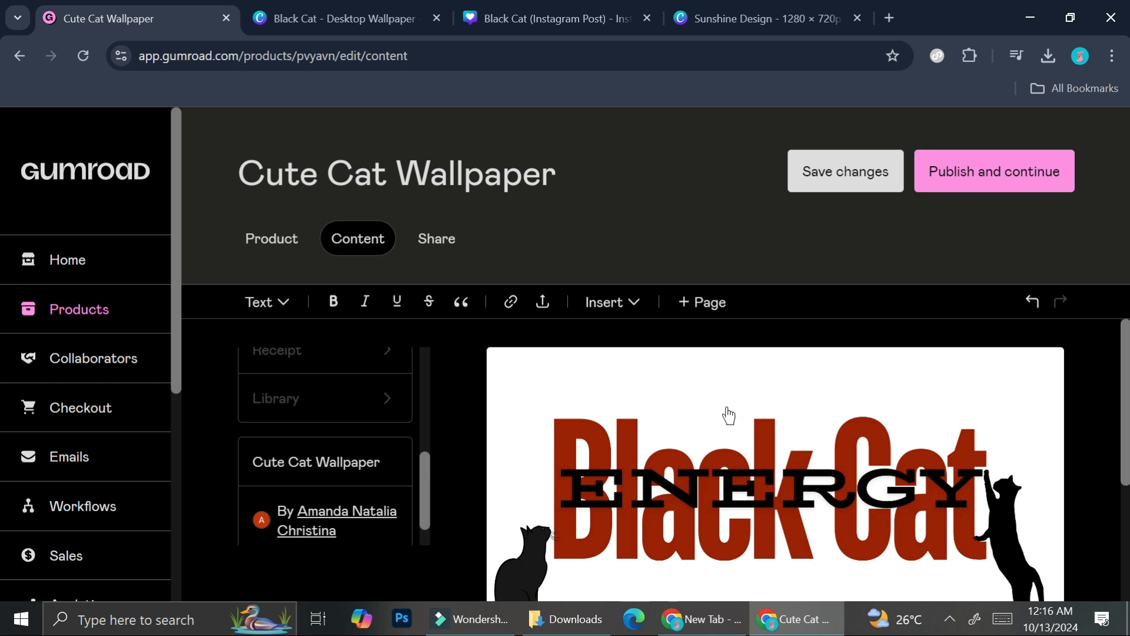
Step: Check the inserted wallpaper on the content page and publish the product
scroll(726, 422, down, 4)
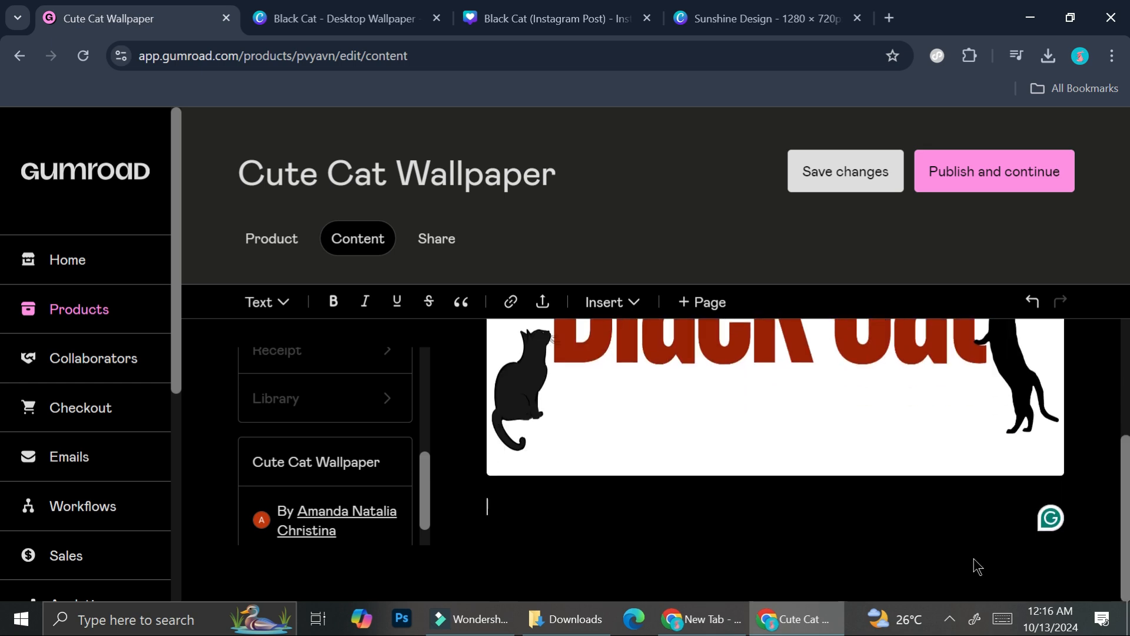
scroll(972, 565, up, 4)
scroll(389, 465, up, 5)
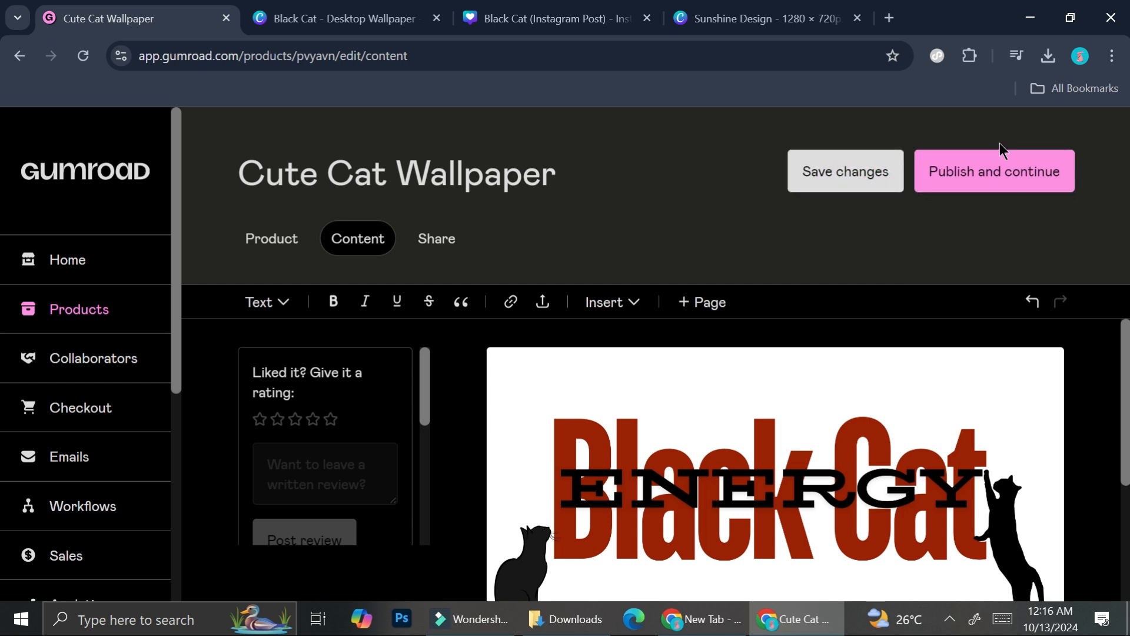
click(997, 176)
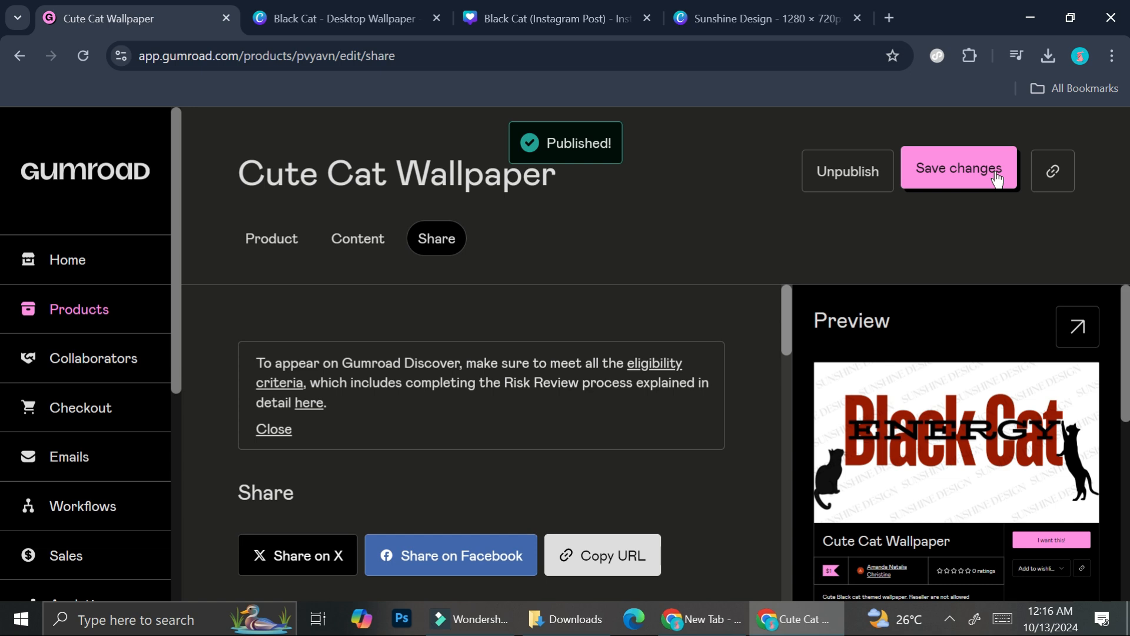
Step: Copy the published product's URL and open it in a new browser tab
scroll(942, 383, down, 1)
click(607, 555)
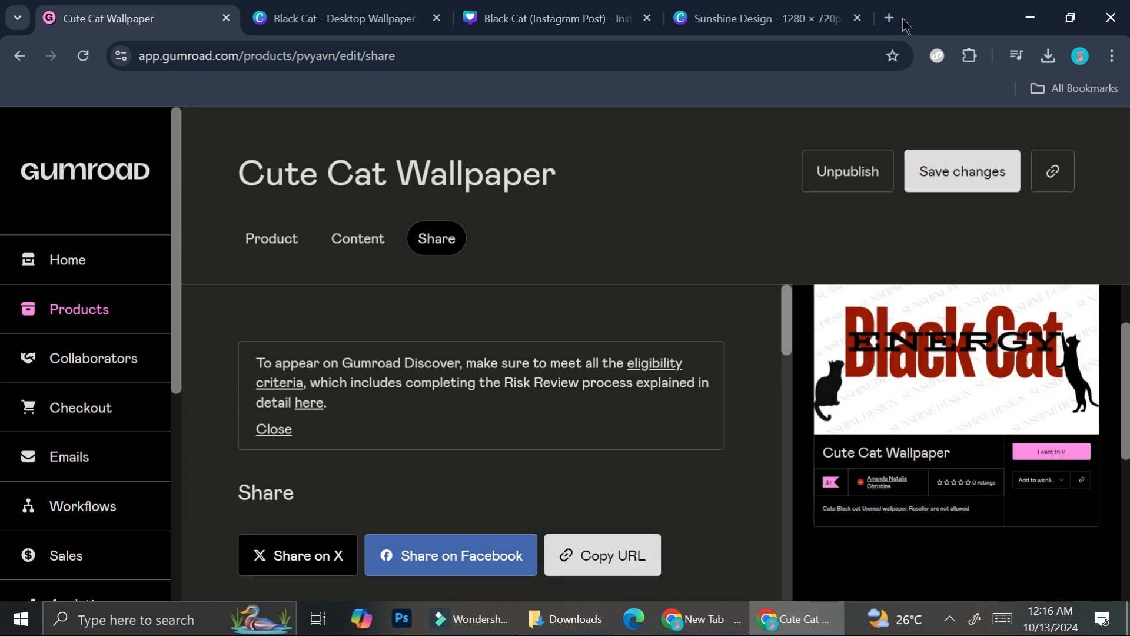
click(887, 23)
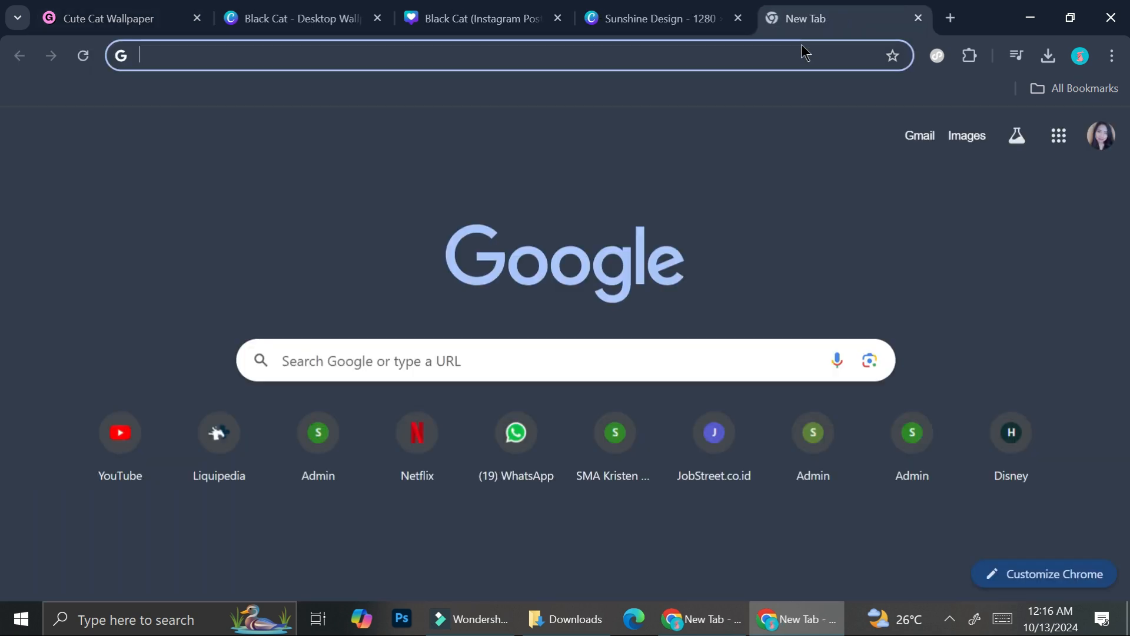
key(ctrl+v)
key(Return)
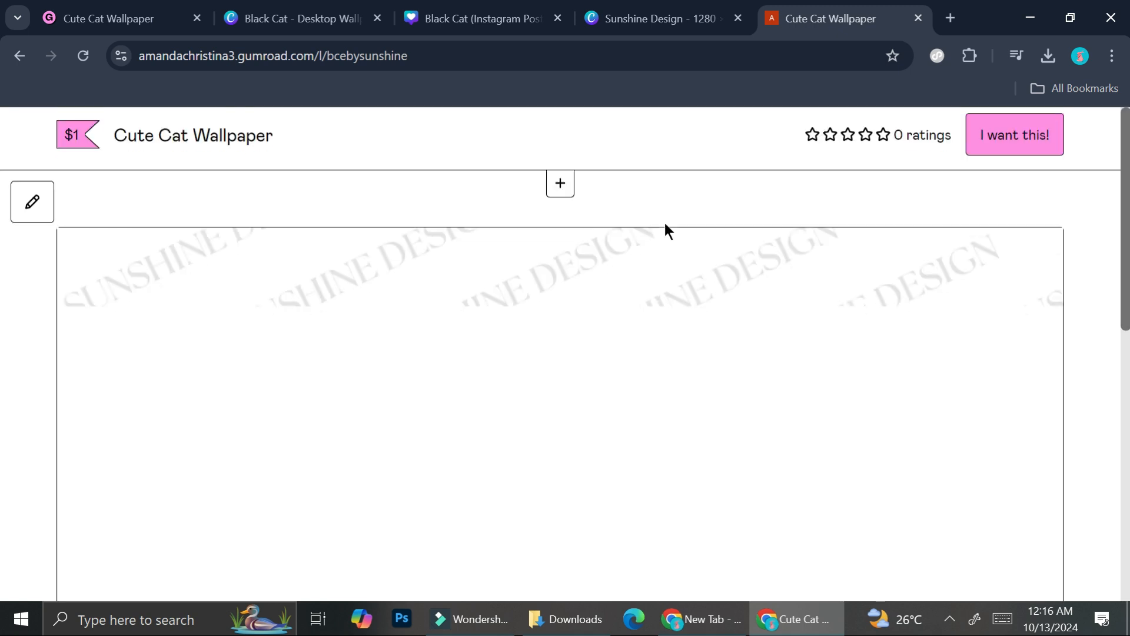
Step: Look over the public product page's cover, price and description, and proceed to checkout with "I want this!"
scroll(735, 325, down, 4)
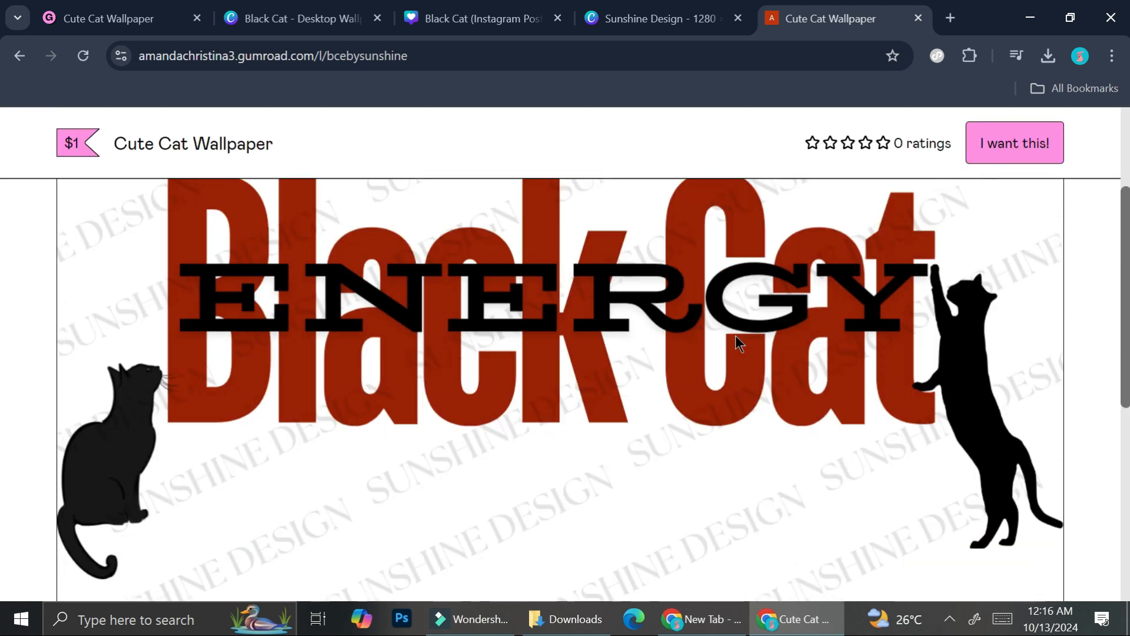
scroll(736, 335, up, 3)
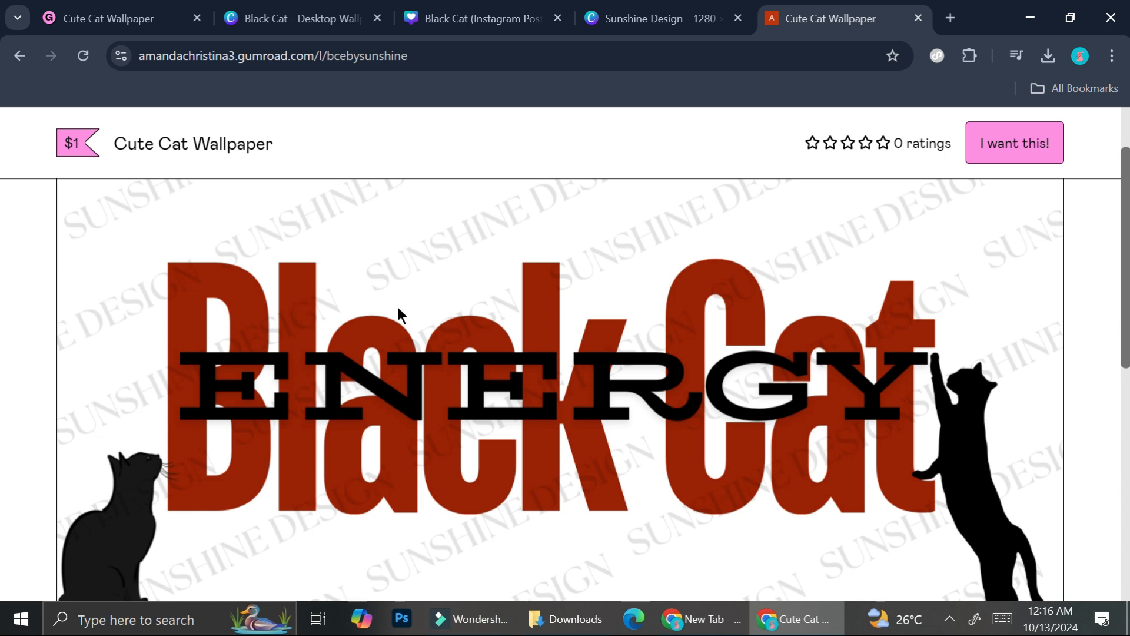
scroll(764, 238, down, 3)
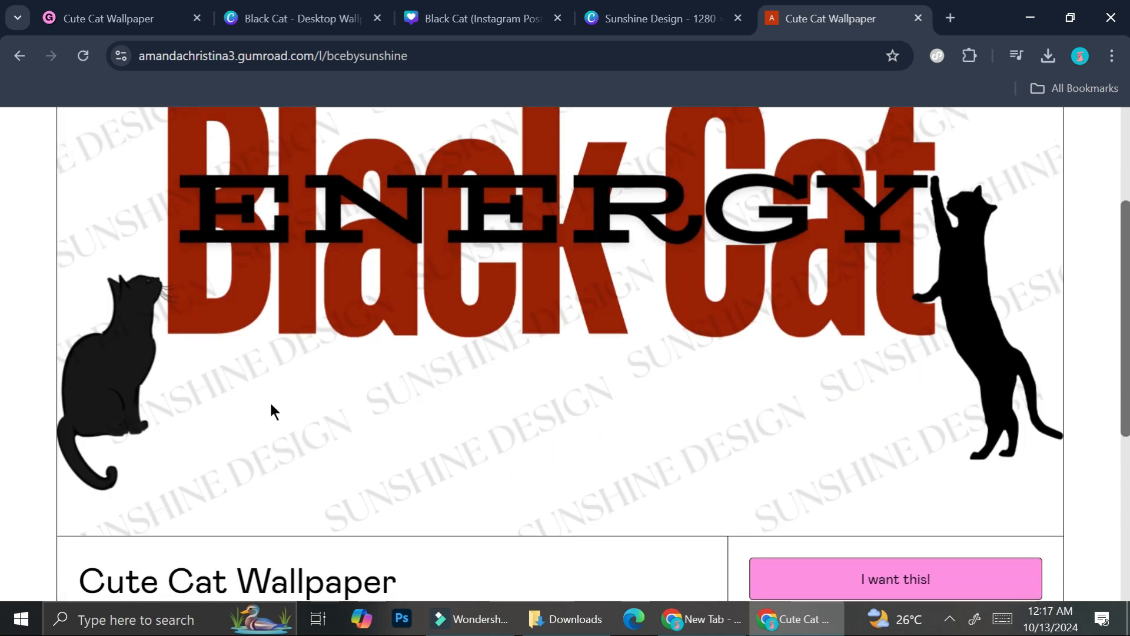
scroll(689, 297, down, 5)
scroll(692, 307, up, 5)
scroll(690, 302, up, 3)
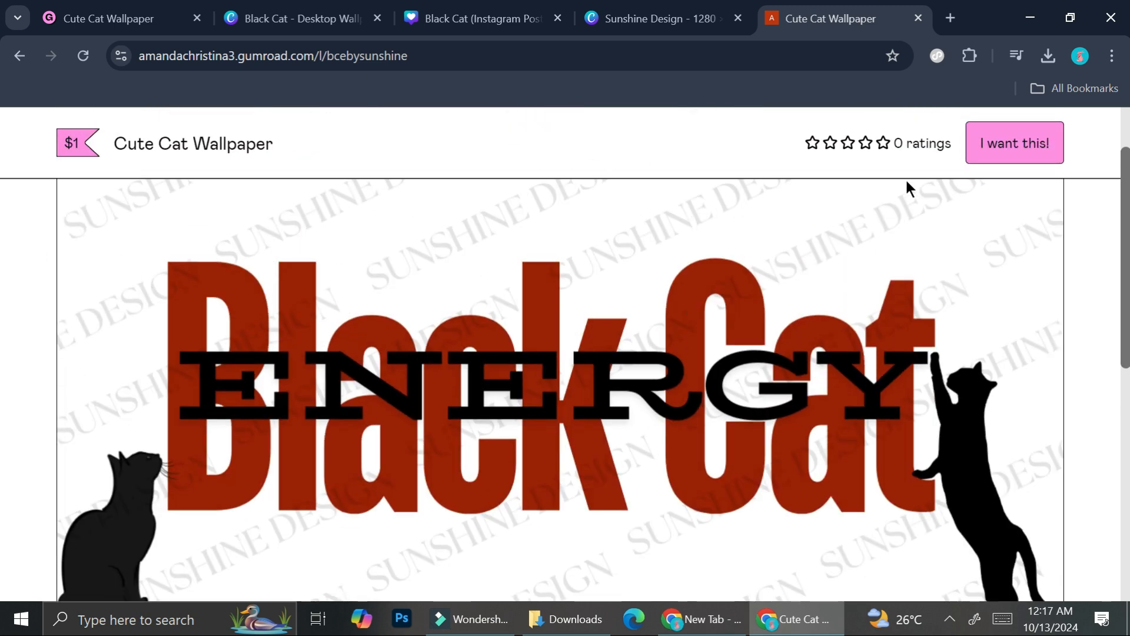
scroll(906, 178, down, 6)
click(878, 406)
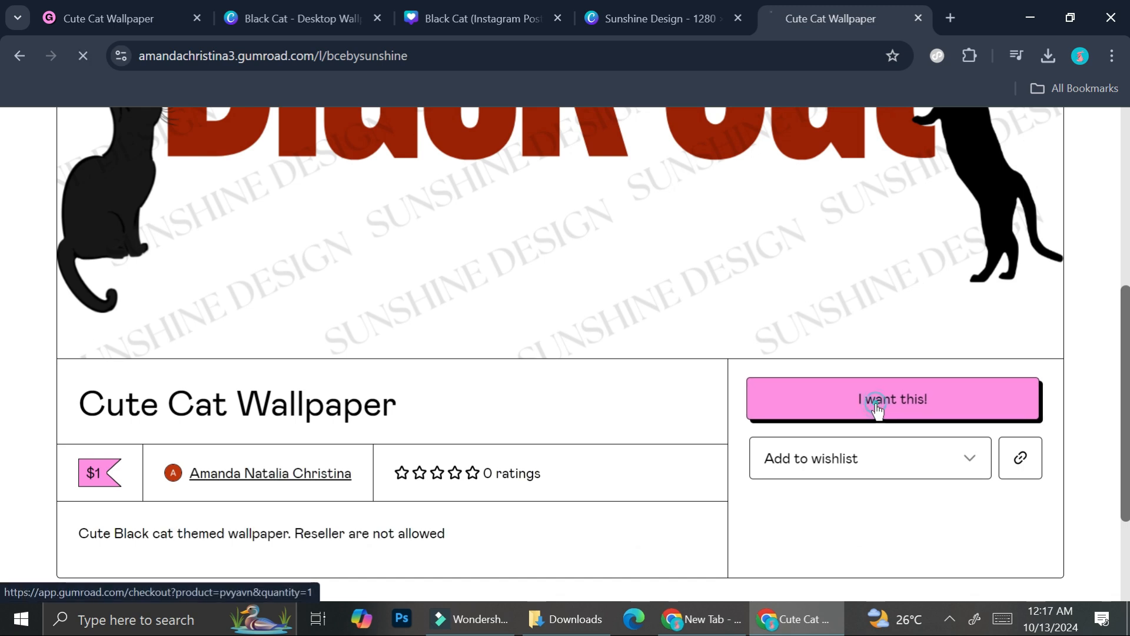